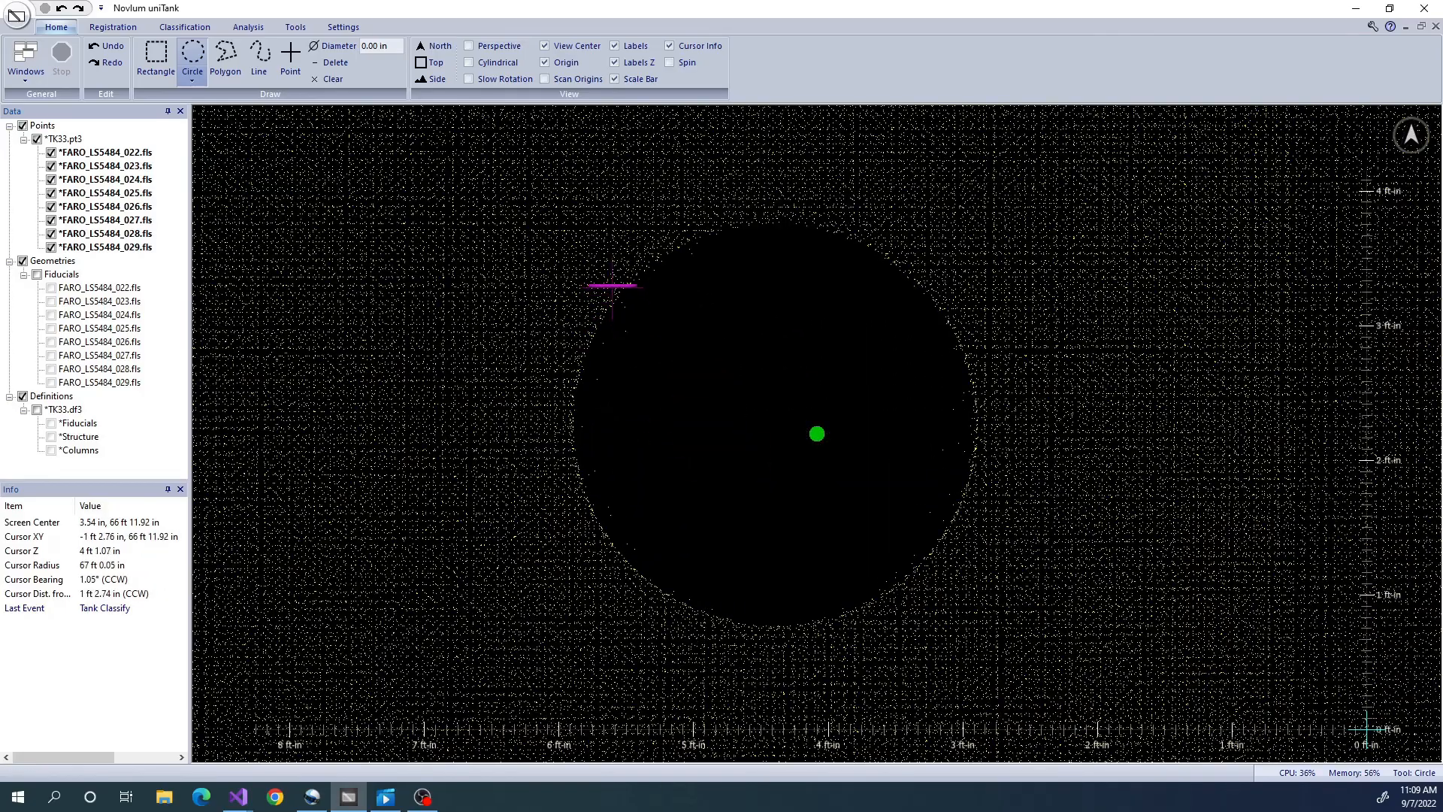
Circle the round shell opening, about 3 ft 1 in across, classify the enclosed points as Other, and clear the selection.
mouse_move(621, 289)
left_mouse_down()
mouse_move(954, 538)
mouse_move(937, 571)
mouse_move(929, 557)
left_mouse_up()
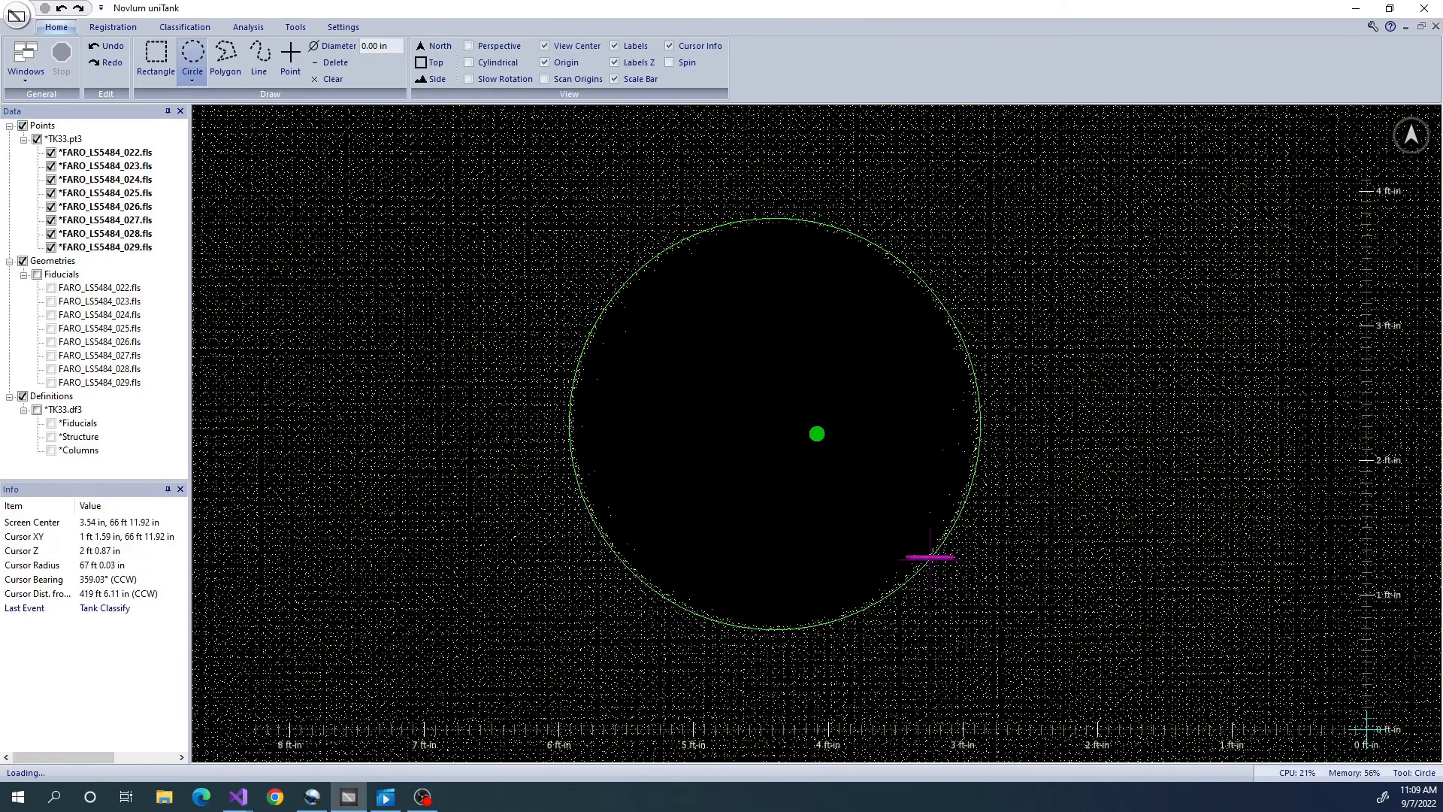
left_click(185, 27)
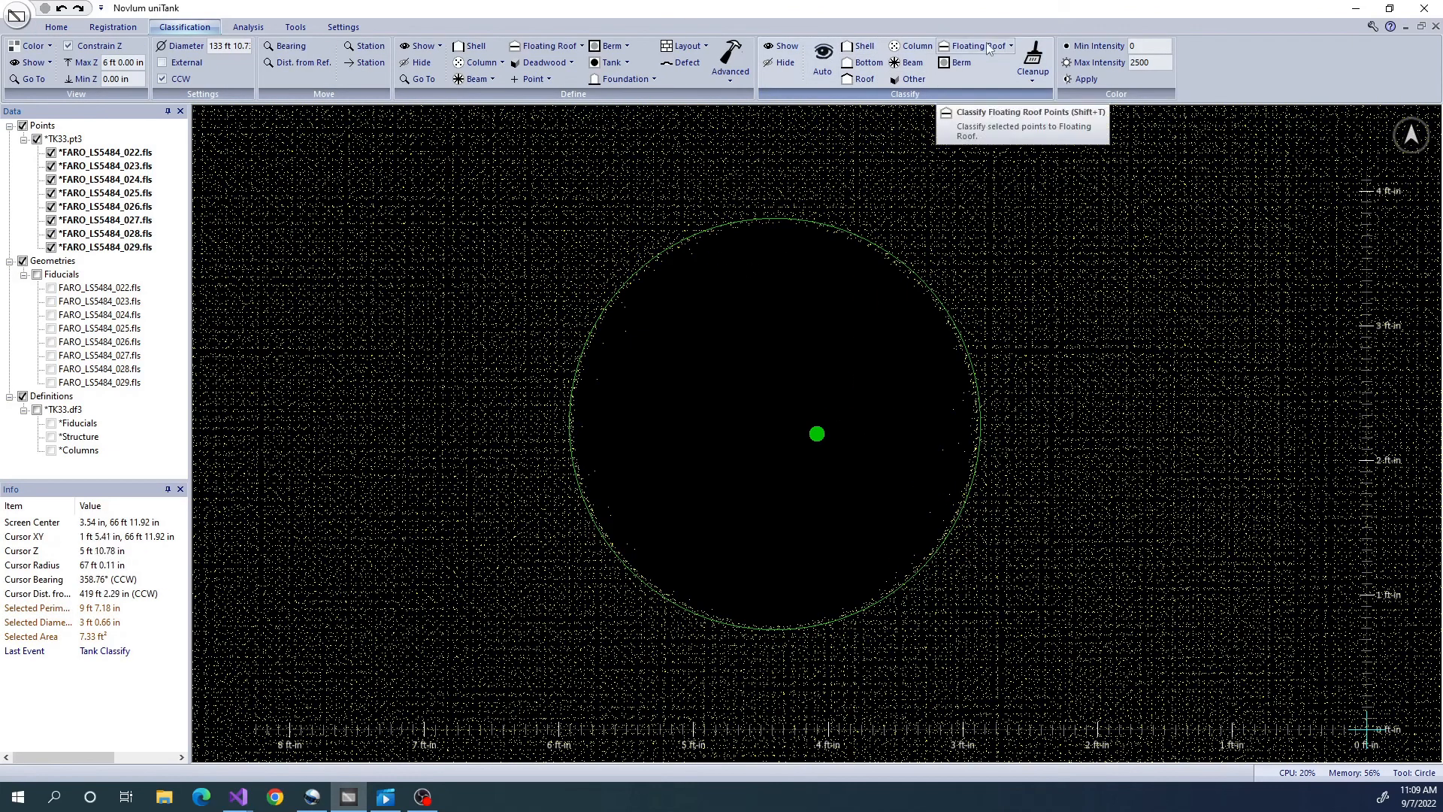
left_click(904, 82)
left_click(797, 508)
left_click(763, 435)
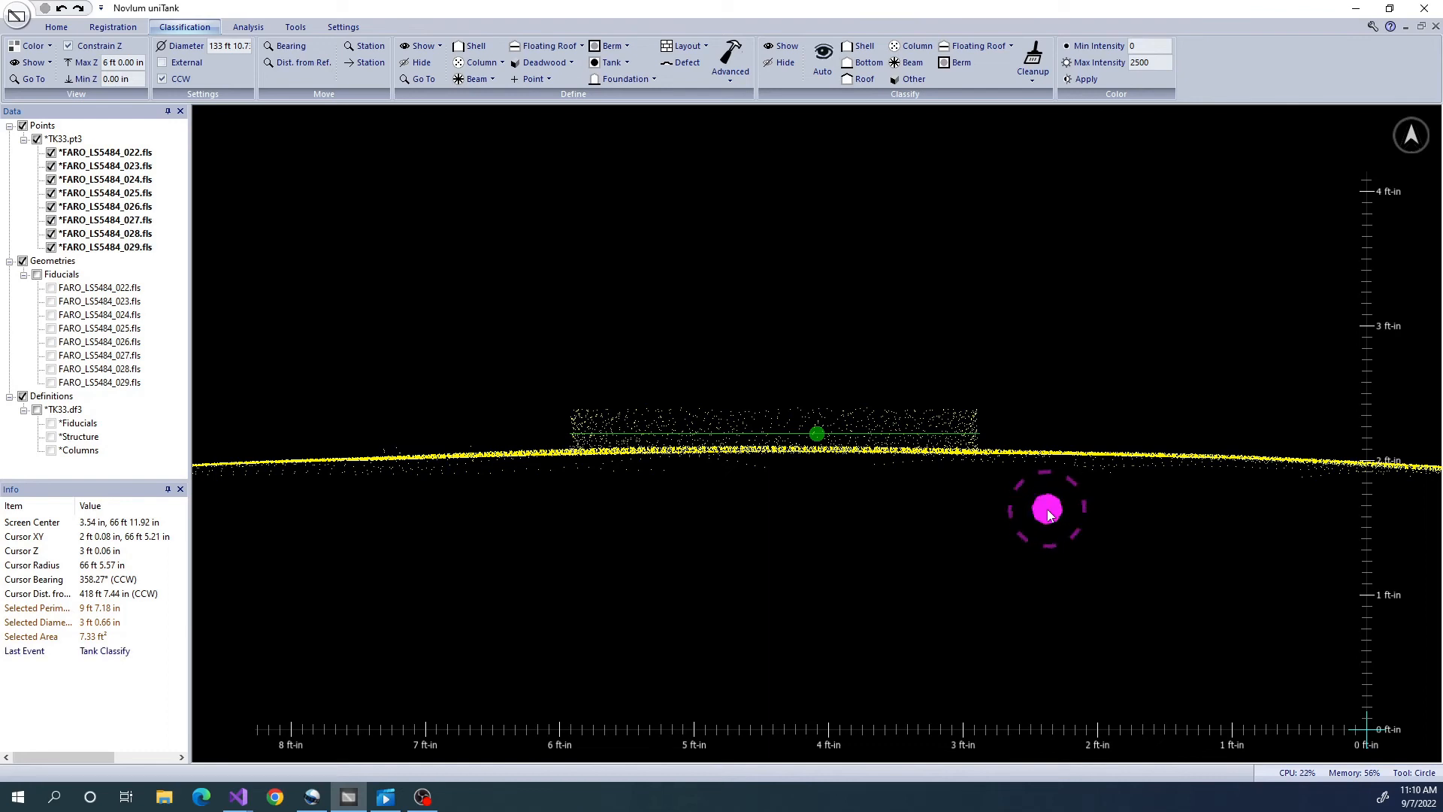
key("Escape")
Circle the round opening on the opposite side of the shell, about 3 ft 1 in across, and classify its points as Other.
middle_click_drag(1039, 545, 1011, 342)
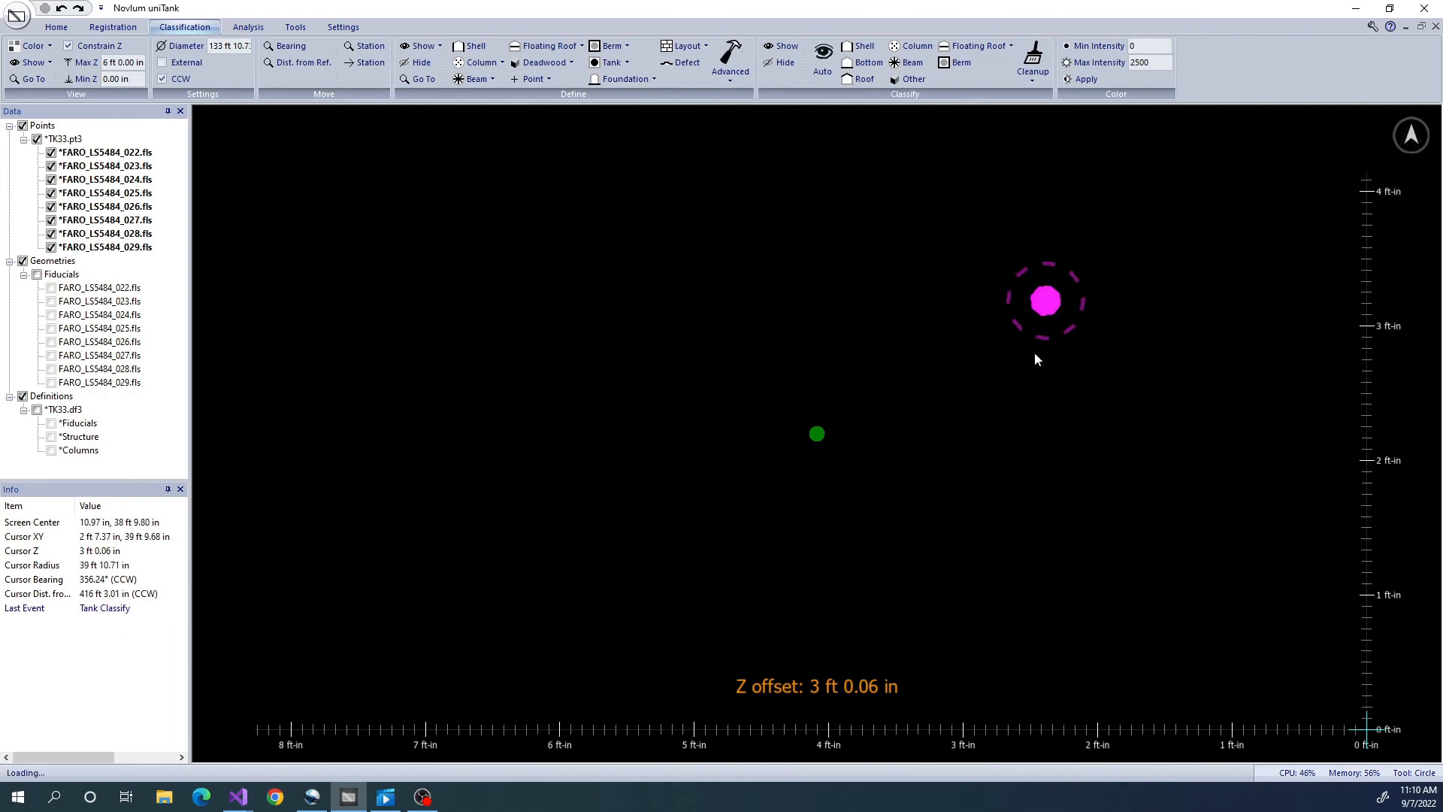
scroll(911, 476, "down", 3)
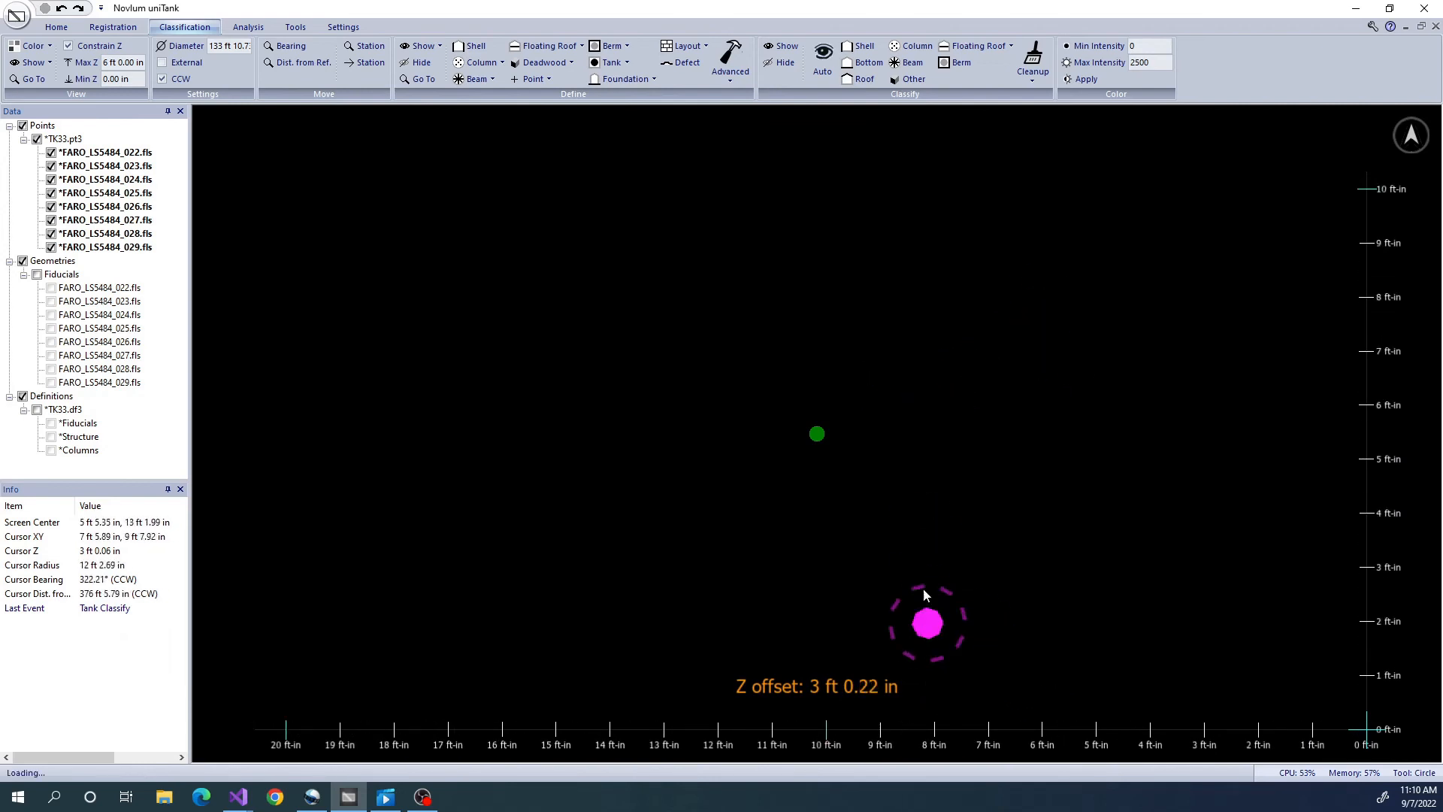
scroll(853, 476, "down", 5)
middle_click_drag(887, 408, 890, 445)
right_click_drag(894, 459, 1164, 596)
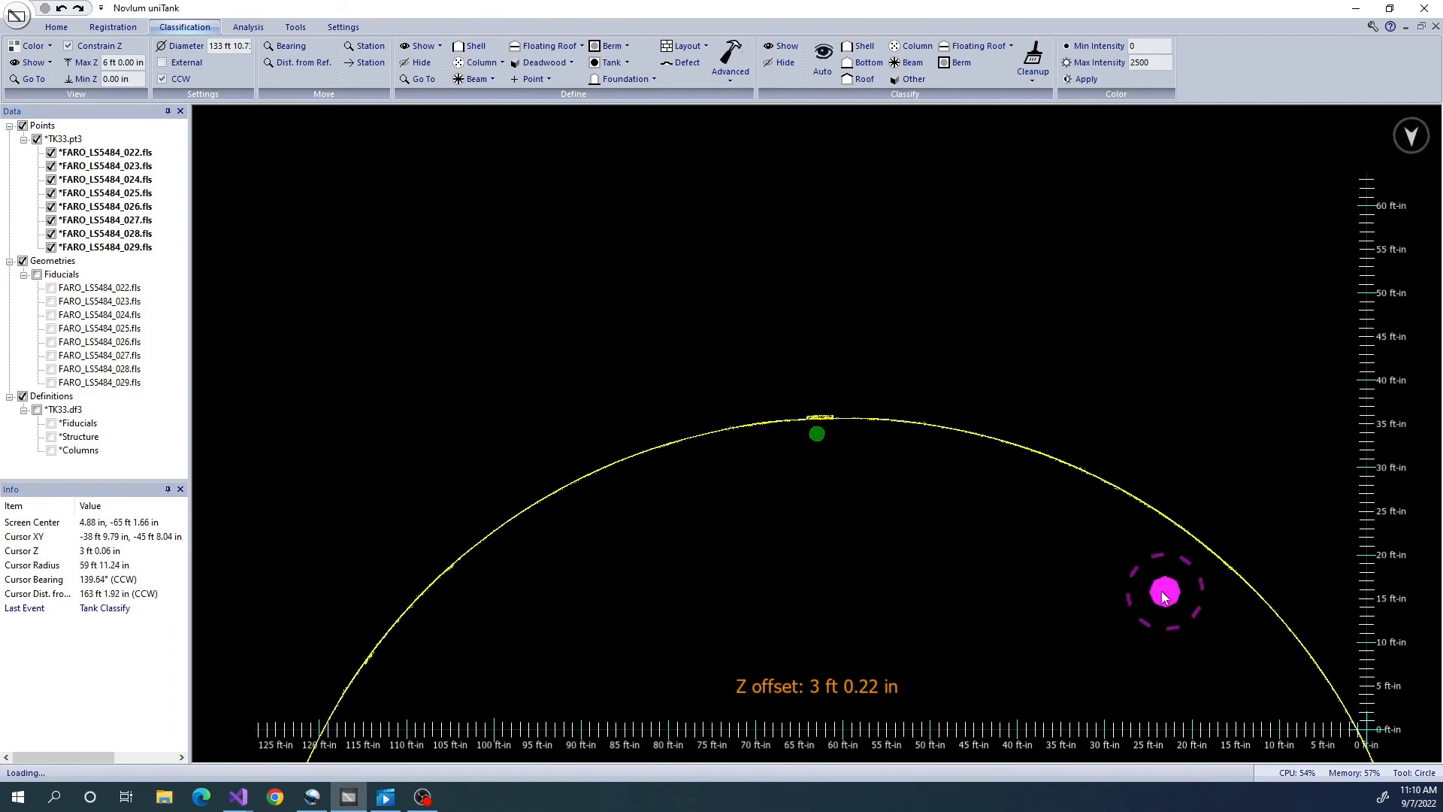
scroll(1163, 596, "up", 8)
right_click_drag(1063, 475, 1031, 509)
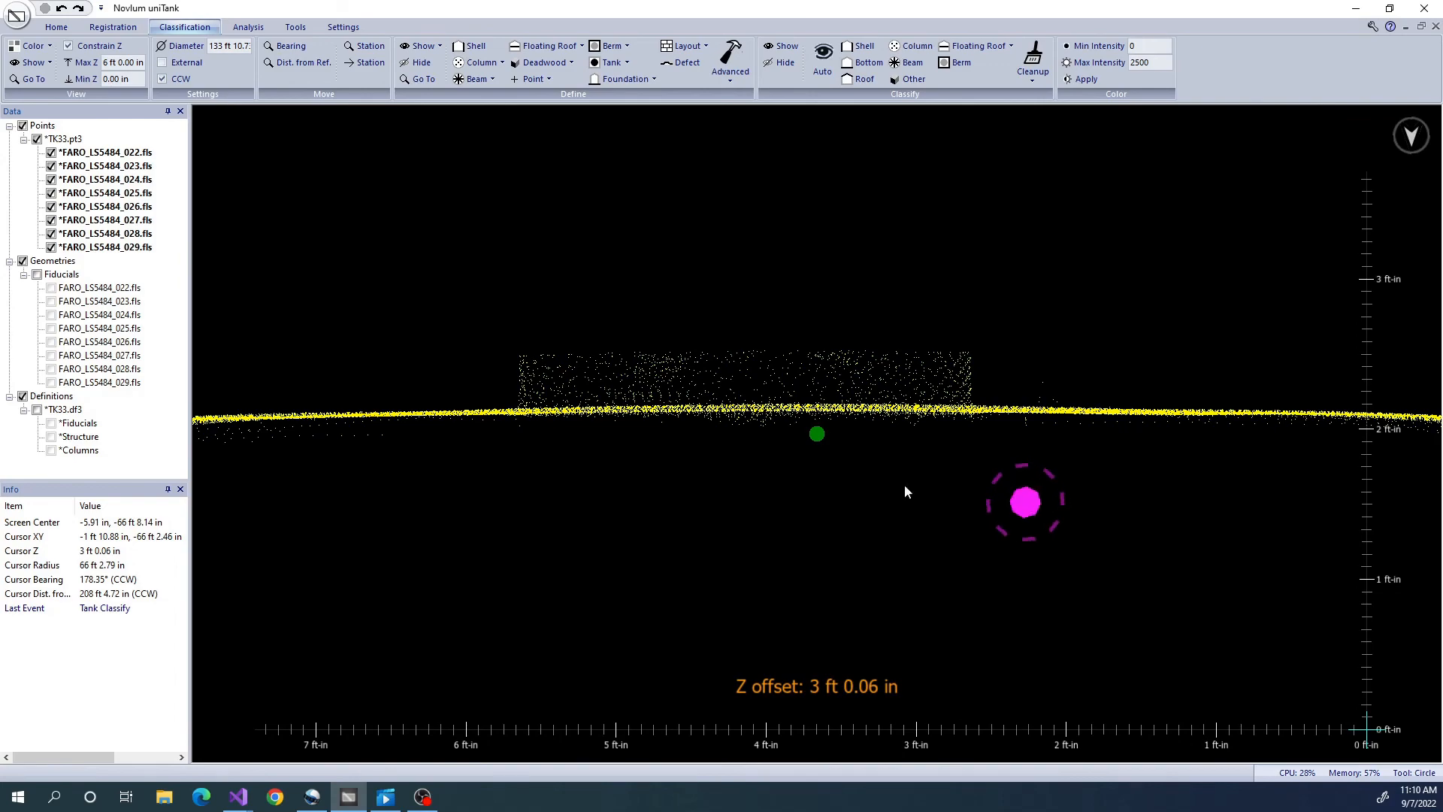
key("space")
left_click_drag(562, 284, 928, 556)
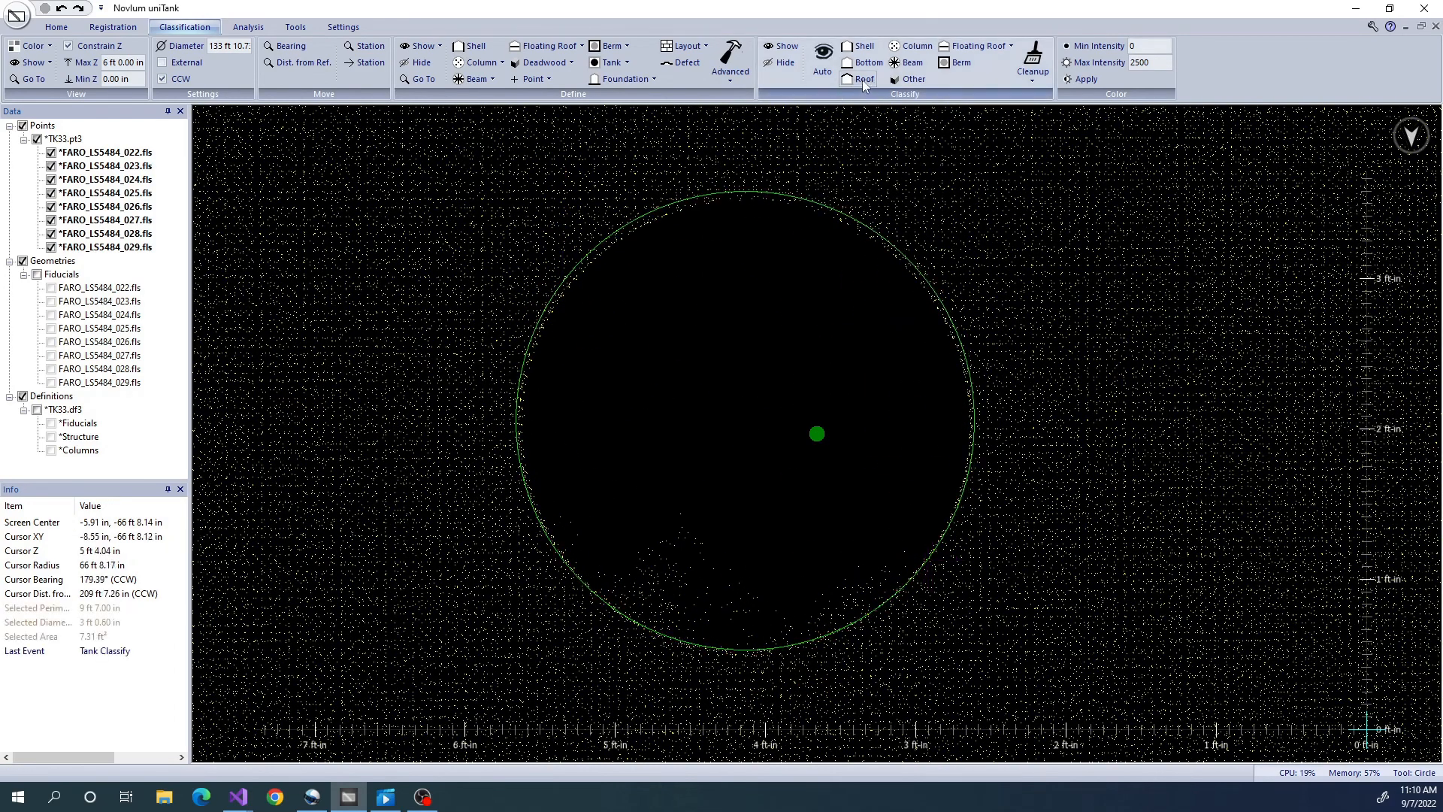
left_click(902, 80)
left_click(786, 505)
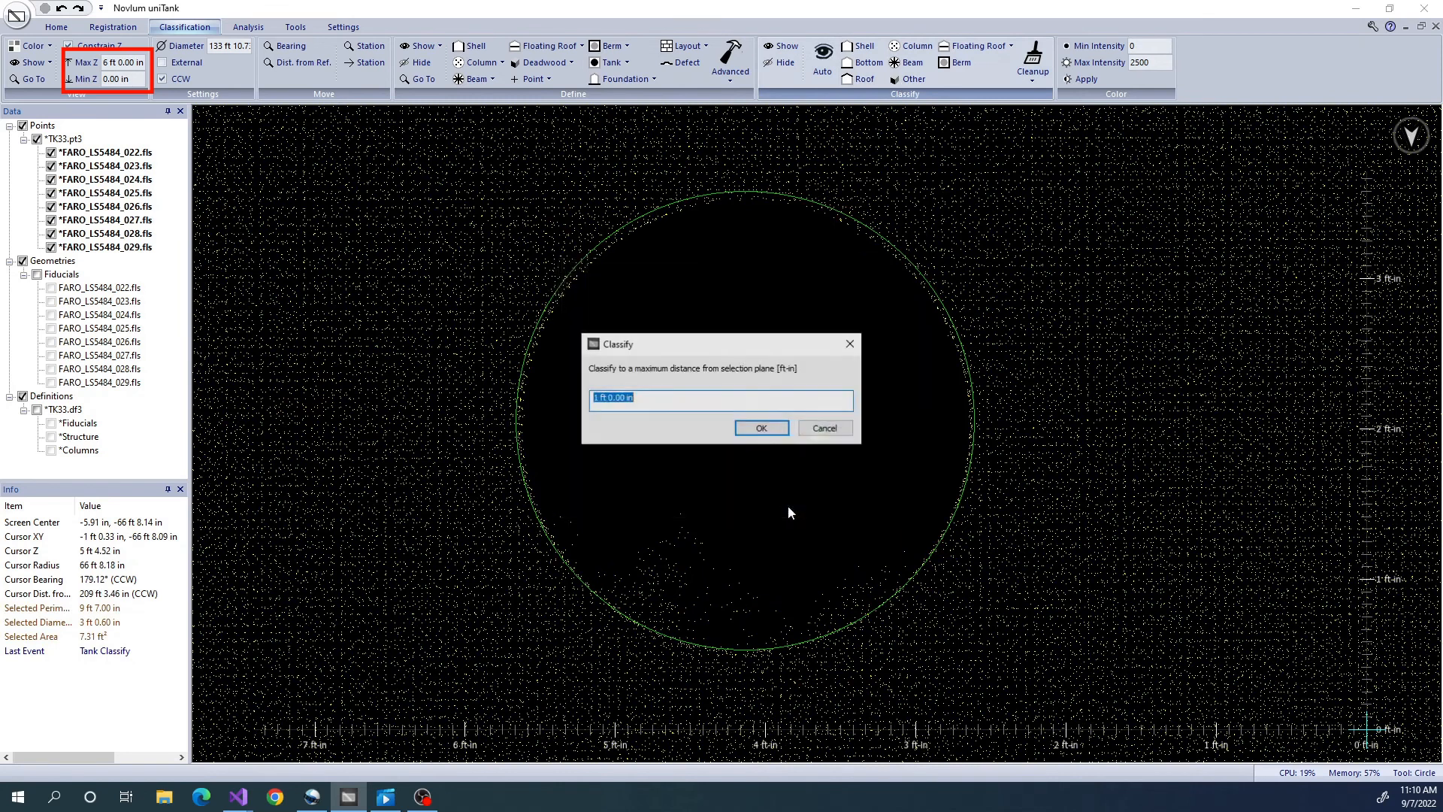
left_click(761, 429)
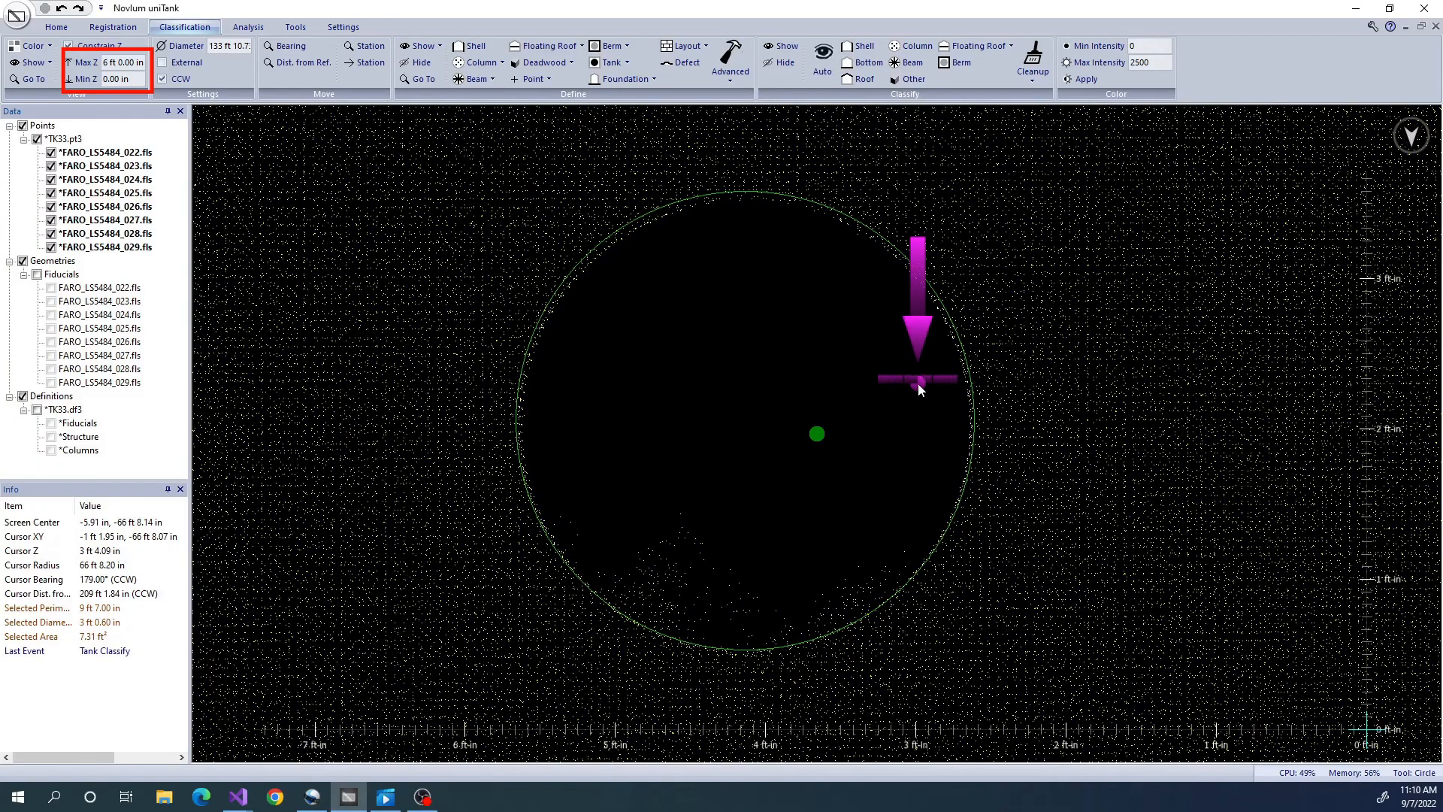
From the top view, outline the stray points just inside the shell wall with a polygon of about 11.4 ft².
scroll(918, 451, "down", 6)
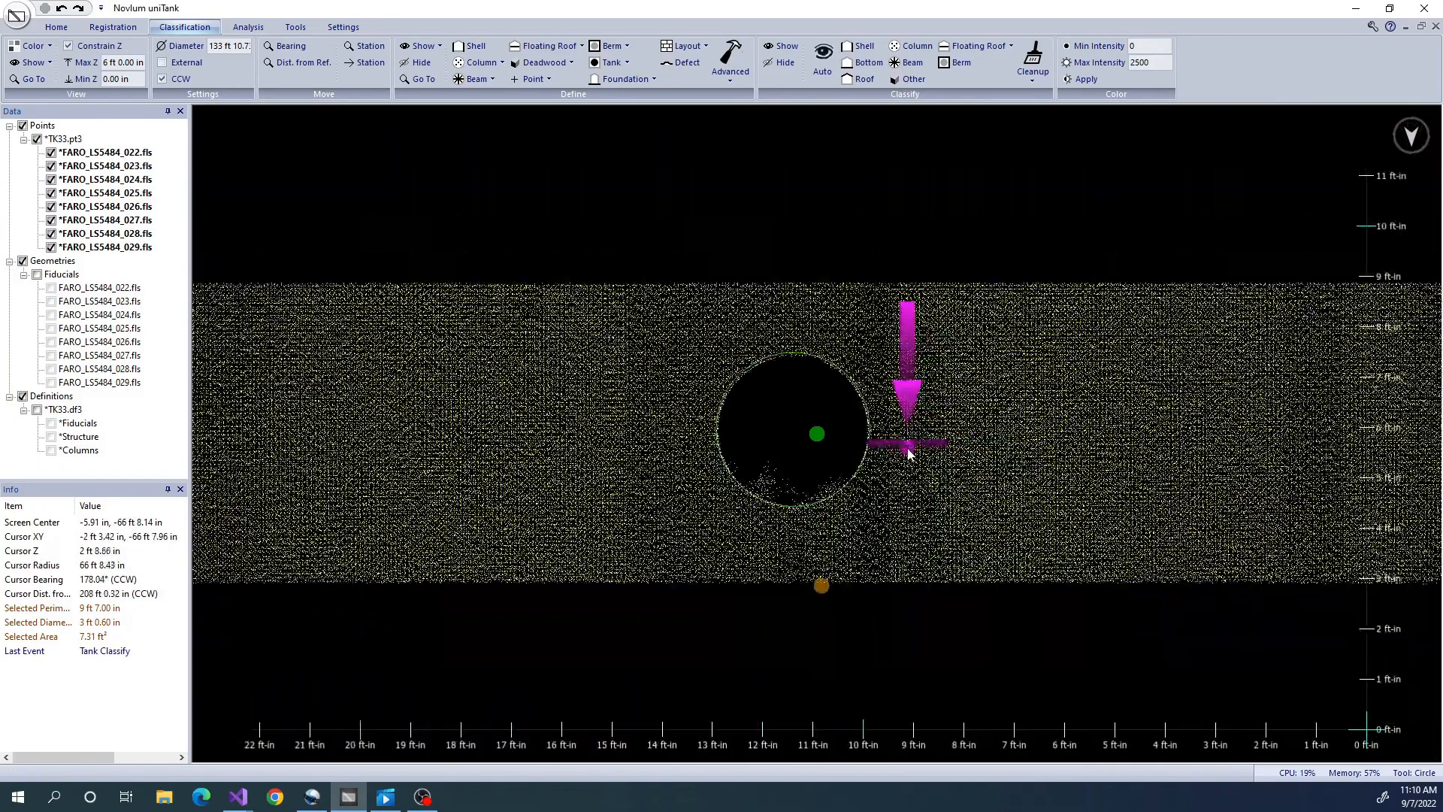
key("t")
scroll(907, 451, "down", 3)
middle_click_drag(533, 522, 853, 449)
middle_click_drag(696, 475, 921, 386)
right_click_drag(805, 498, 798, 521)
scroll(950, 444, "up", 6)
middle_click_drag(1060, 393, 981, 485)
right_click_drag(981, 485, 977, 487)
scroll(892, 441, "up", 2)
middle_click_drag(858, 306, 669, 377)
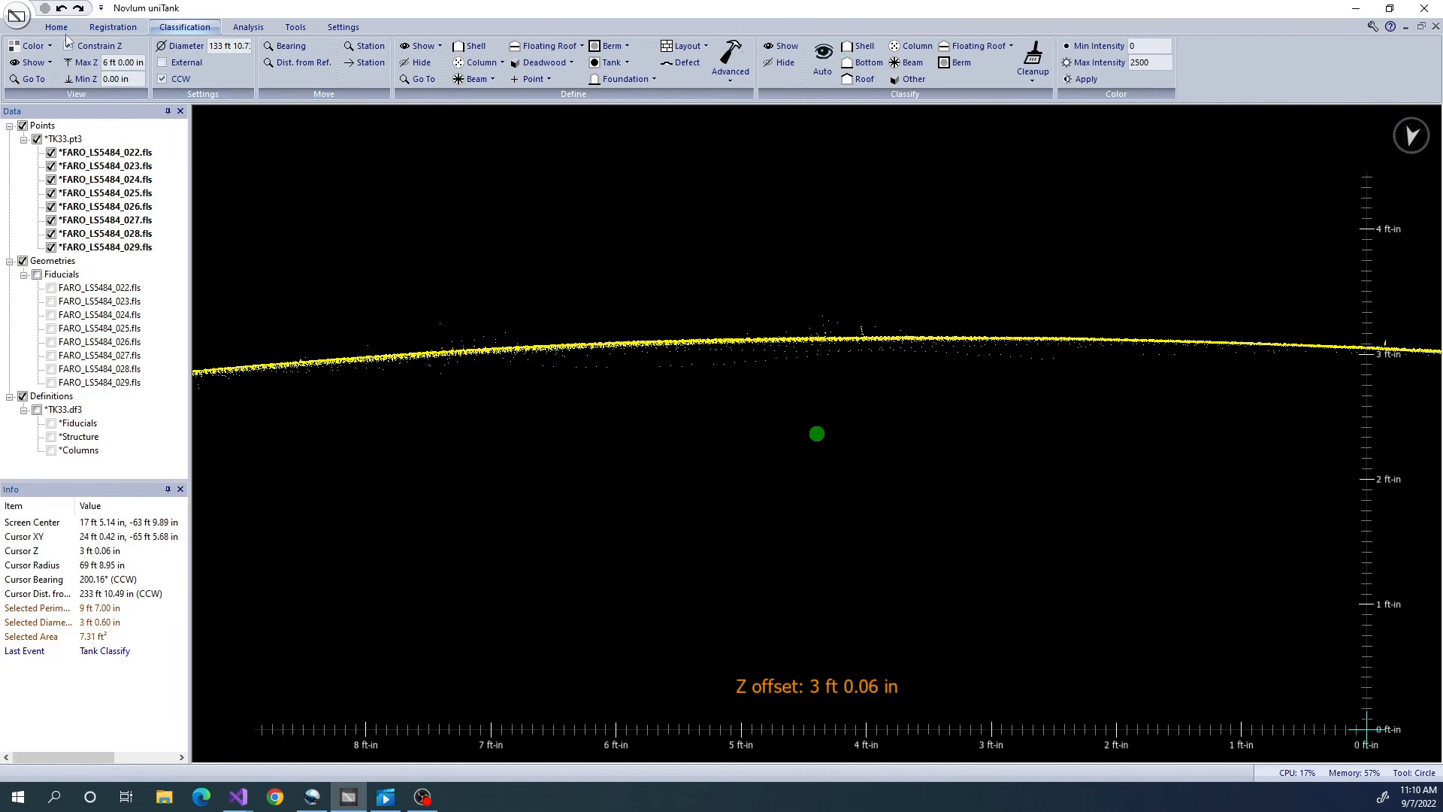
left_click(56, 27)
left_click(226, 59)
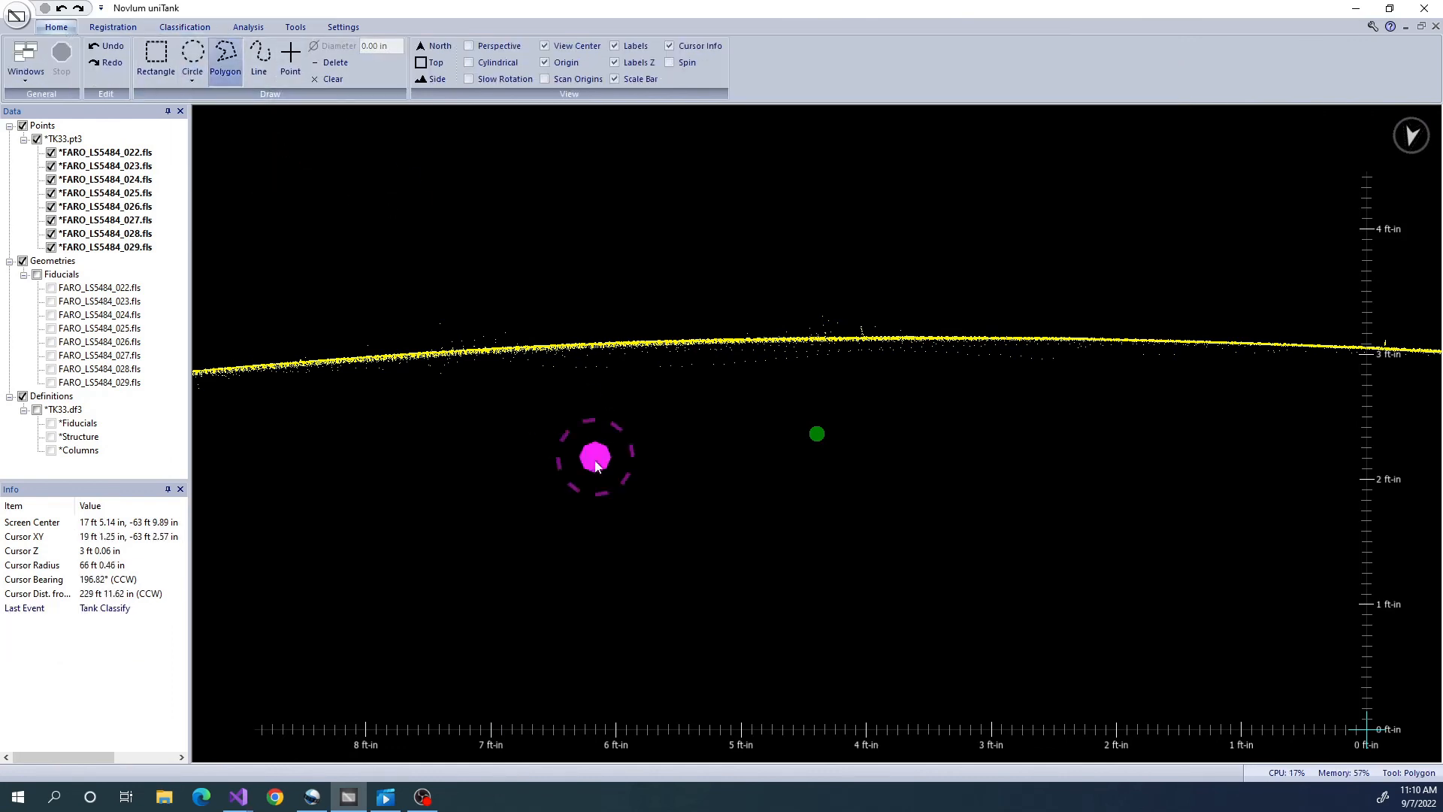
left_click(303, 372)
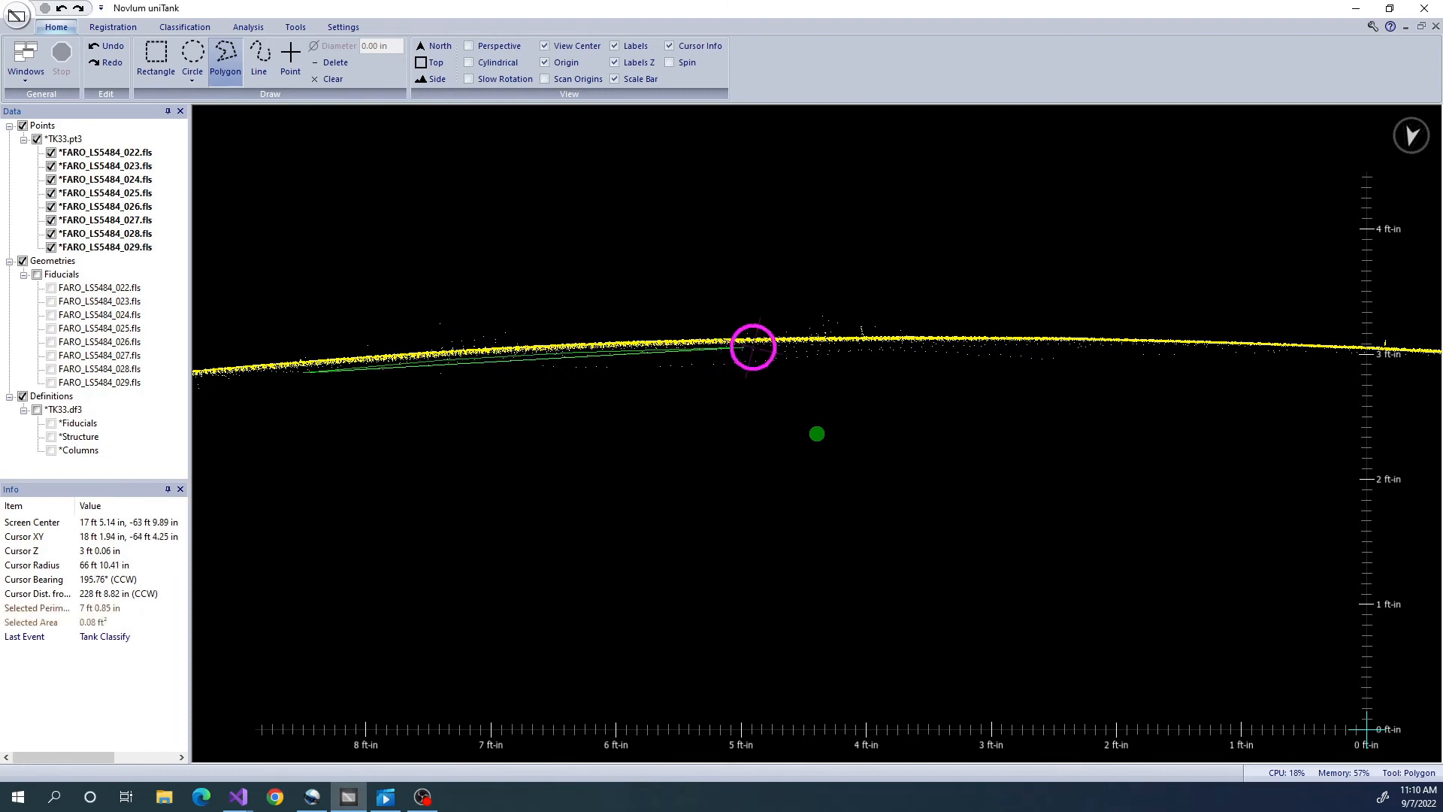
mouse_move(1121, 346)
left_mouse_down()
mouse_move(1240, 349)
mouse_move(1314, 420)
mouse_move(528, 570)
mouse_move(395, 411)
left_mouse_up()
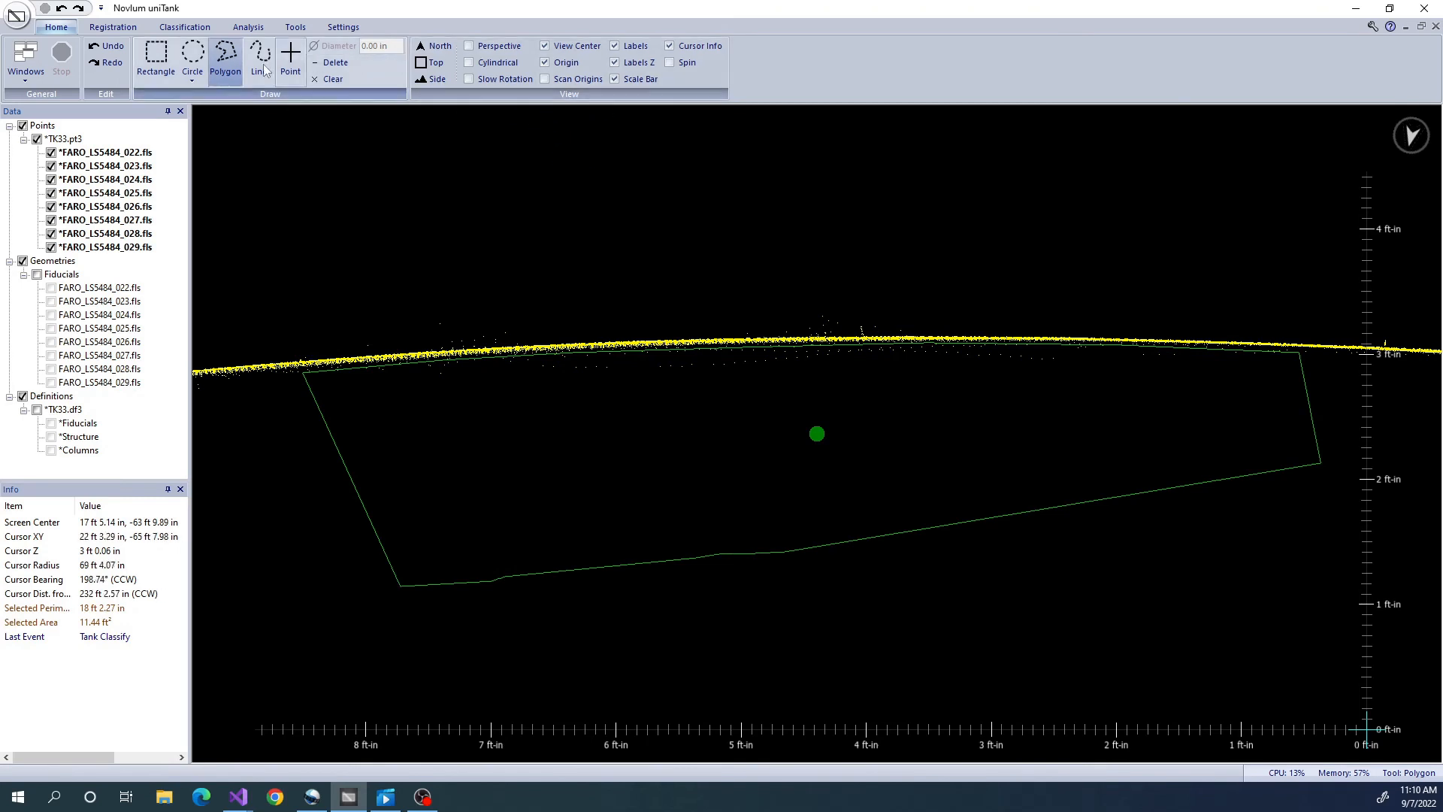
Classify the points inside the polygon as Other between Z 0.00 in and 6 ft 0.00 in, then clear the selection.
left_click(185, 27)
left_click(912, 45)
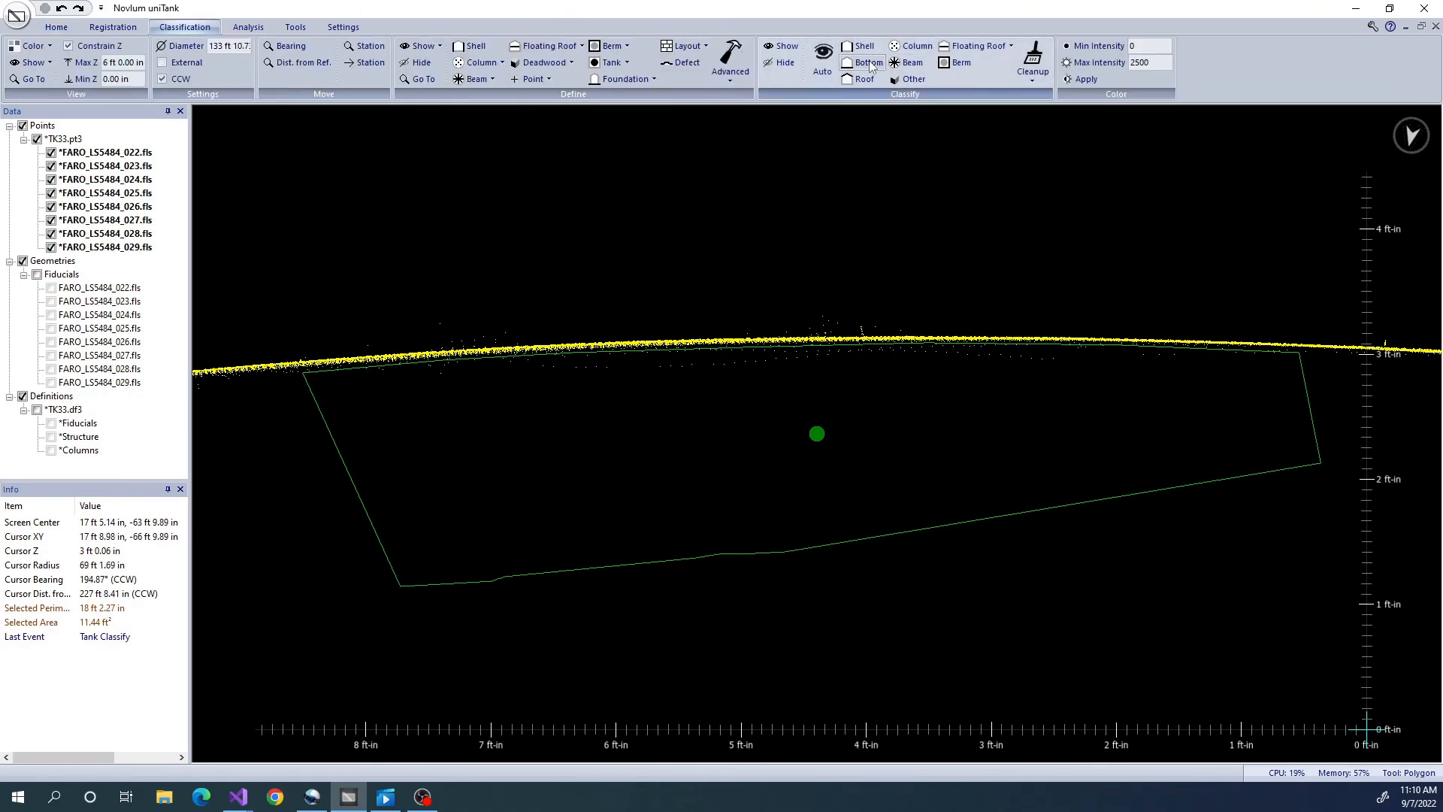
left_click(791, 511)
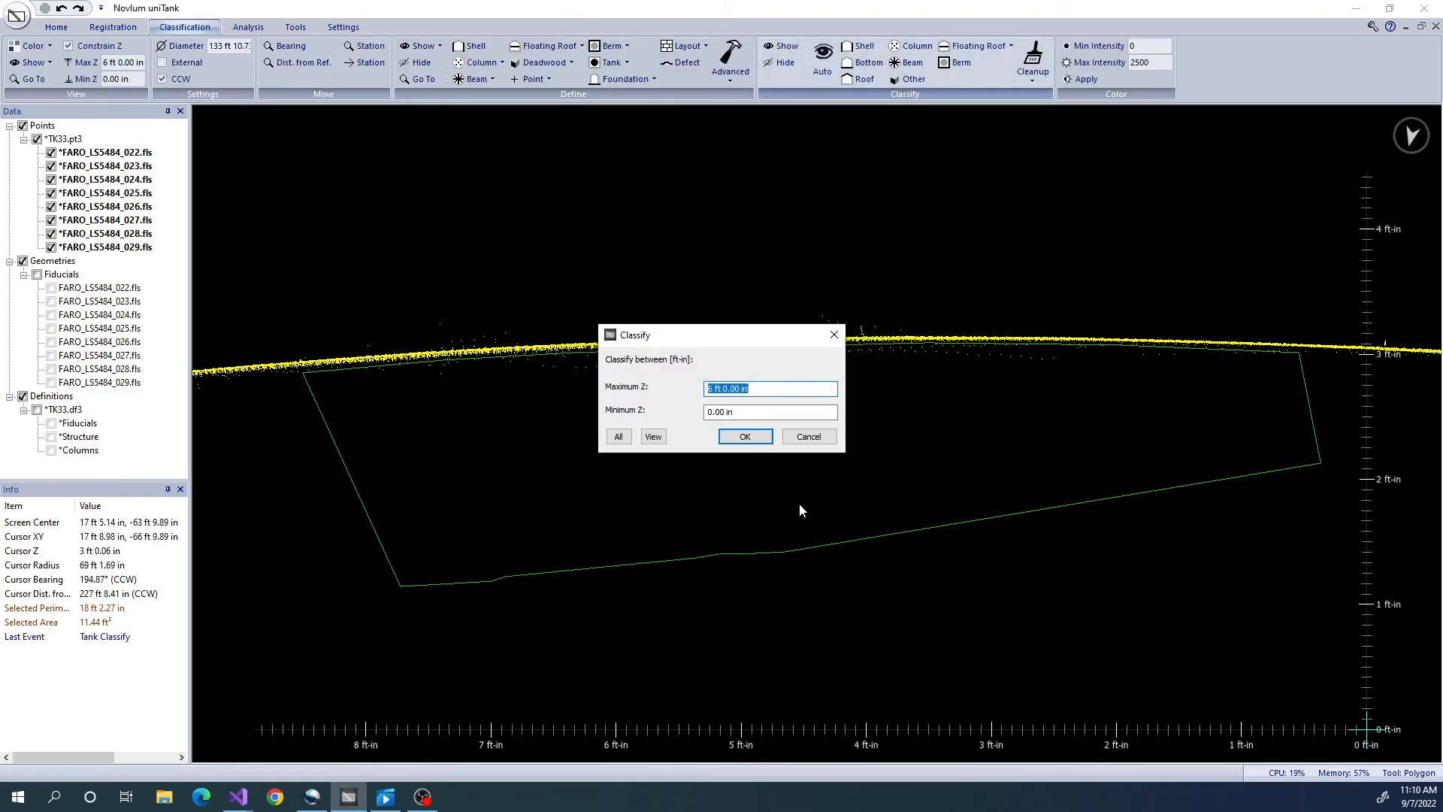
left_click(745, 437)
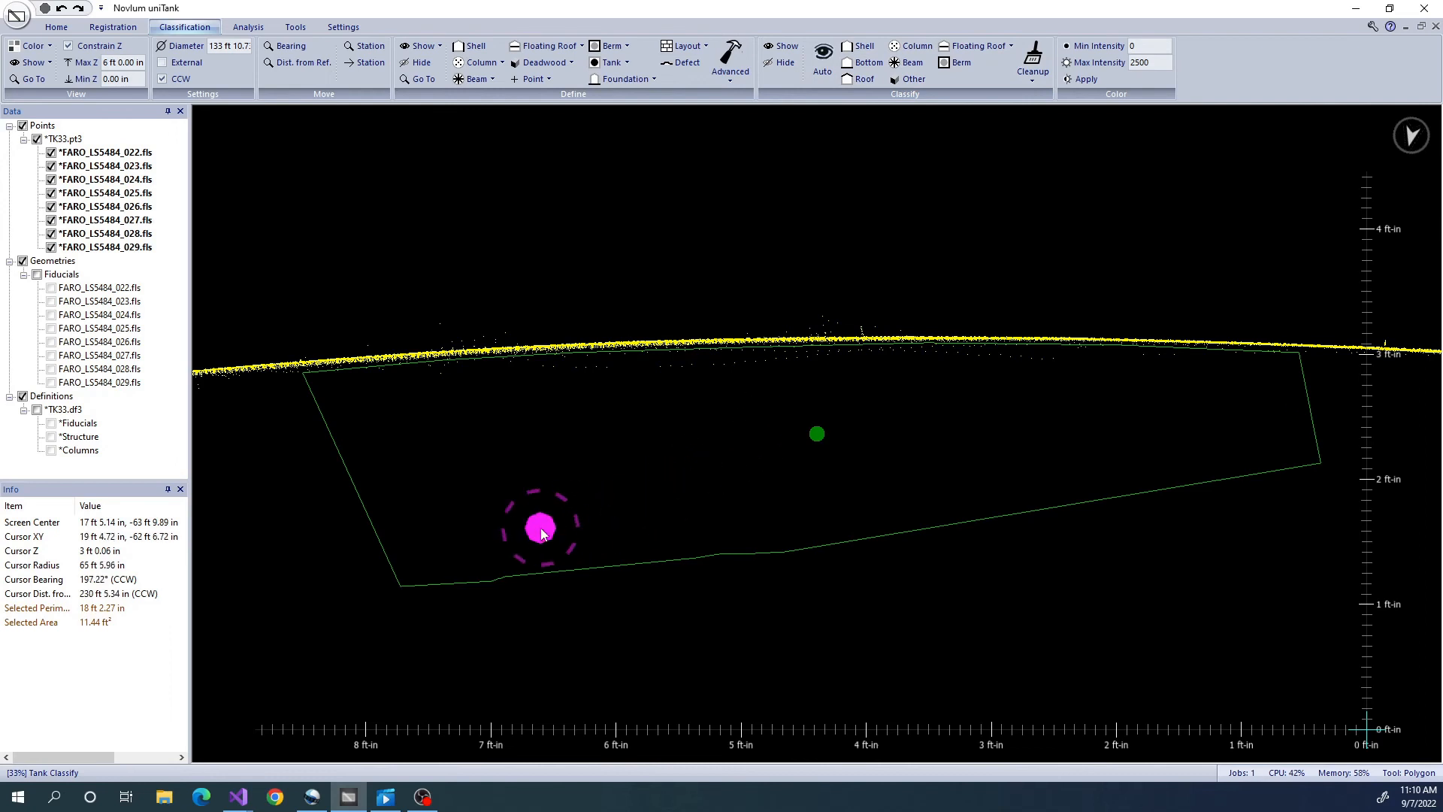
scroll(712, 523, "down", 6)
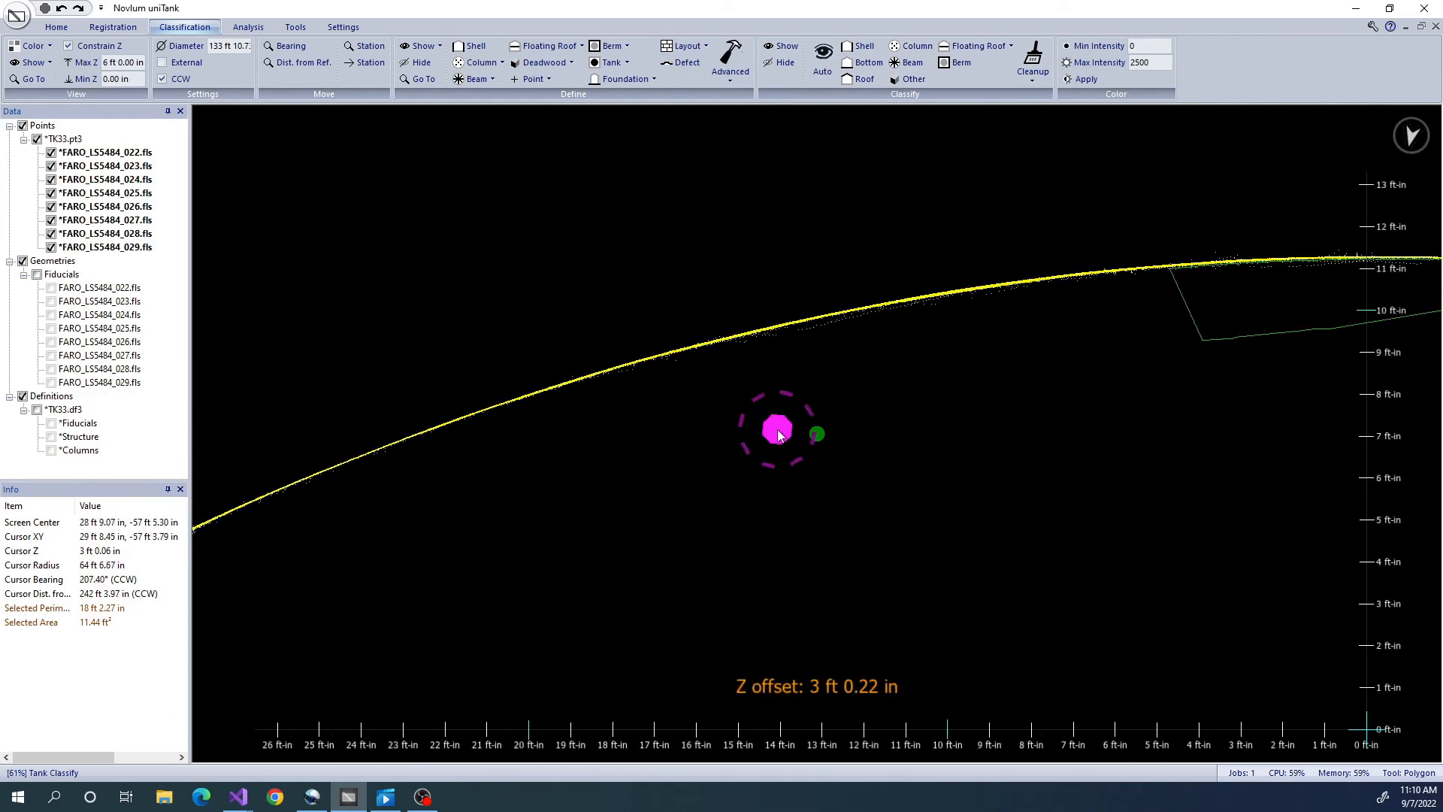
middle_click_drag(733, 460, 647, 472)
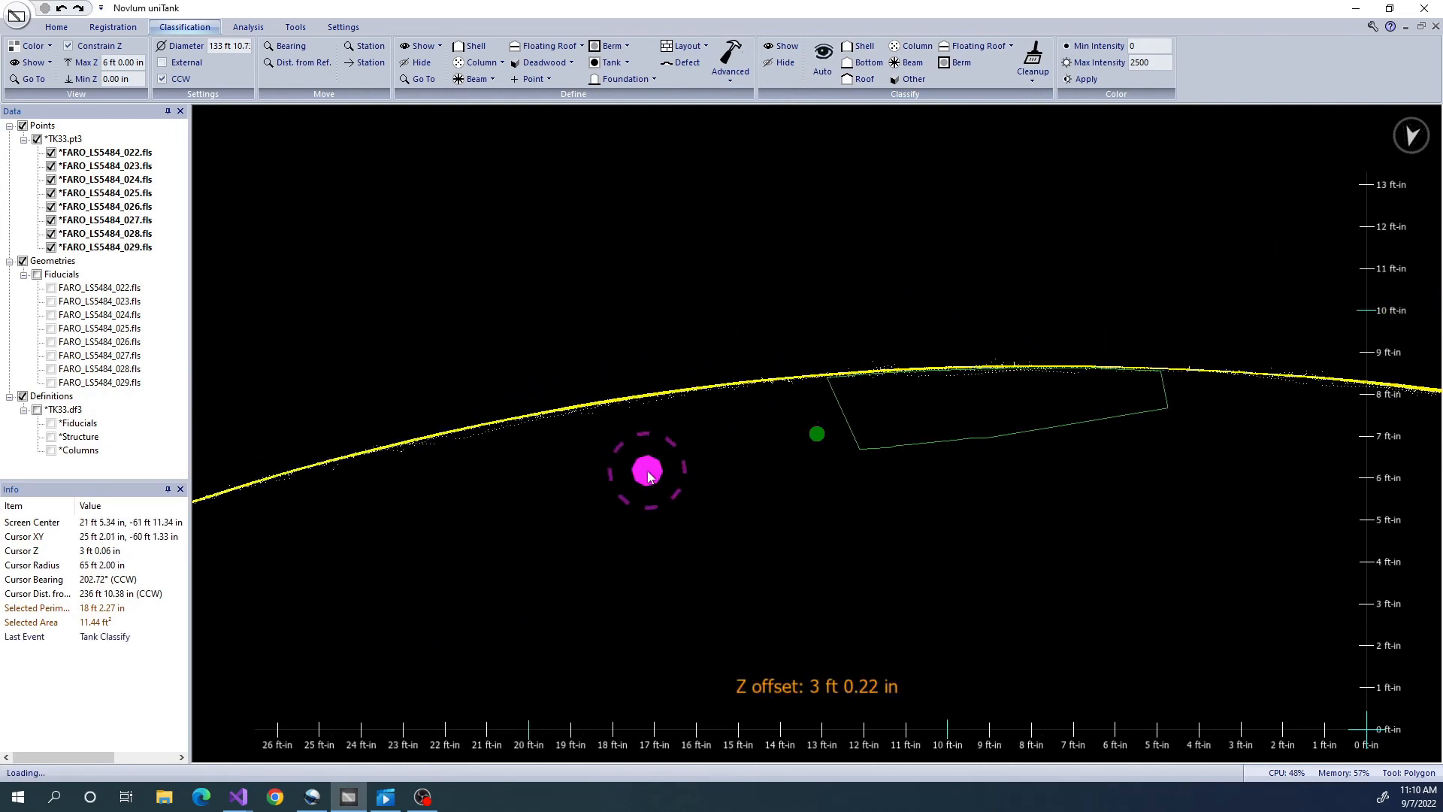
key("Escape")
Outline the cluster of stray points inside the next section of shell wall with a polygon of about 2.65 ft².
middle_click_drag(597, 493, 887, 391)
middle_click_drag(827, 439, 917, 419)
right_click_drag(916, 421, 880, 524)
scroll(881, 529, "up", 5)
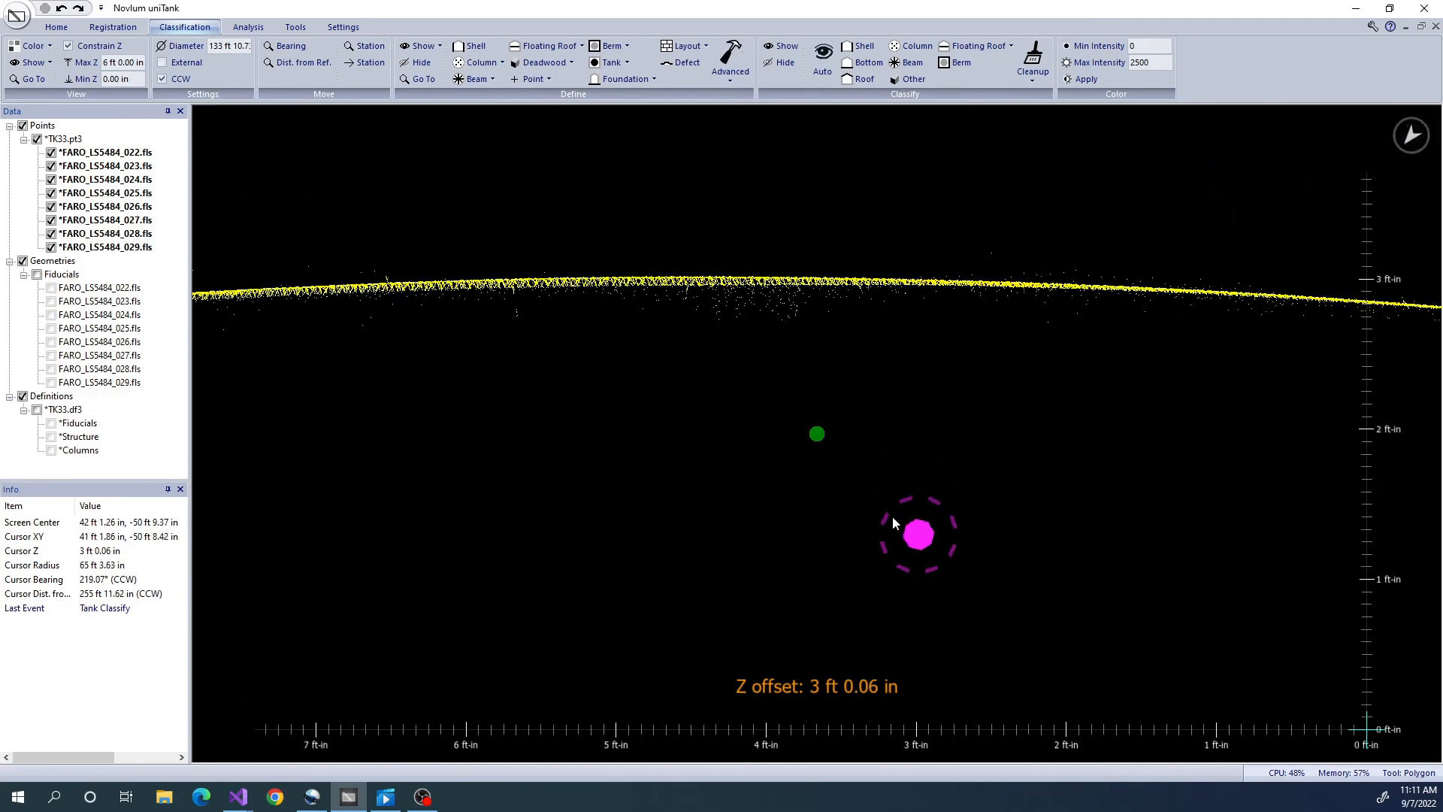
right_click_drag(909, 473, 914, 409)
middle_click_drag(916, 620, 924, 351)
right_click_drag(924, 352, 929, 435)
left_click(584, 290)
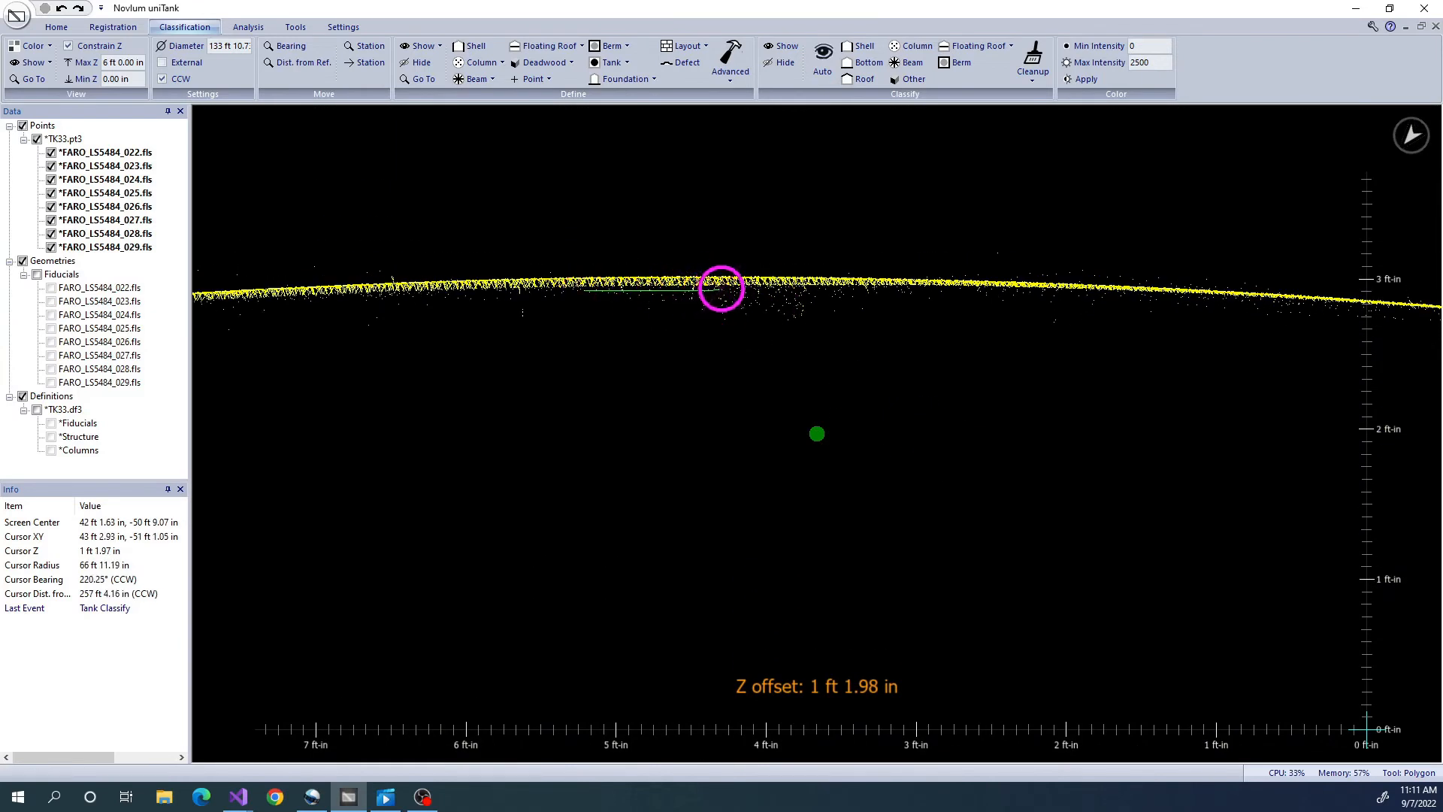
left_click(911, 284)
left_click(1054, 320)
left_click(970, 408)
double_click(564, 448)
Classify the outlined cluster as Other, keeping the Z range from 0.00 in to 6 ft 0.00 in.
left_click(909, 79)
left_click(781, 508)
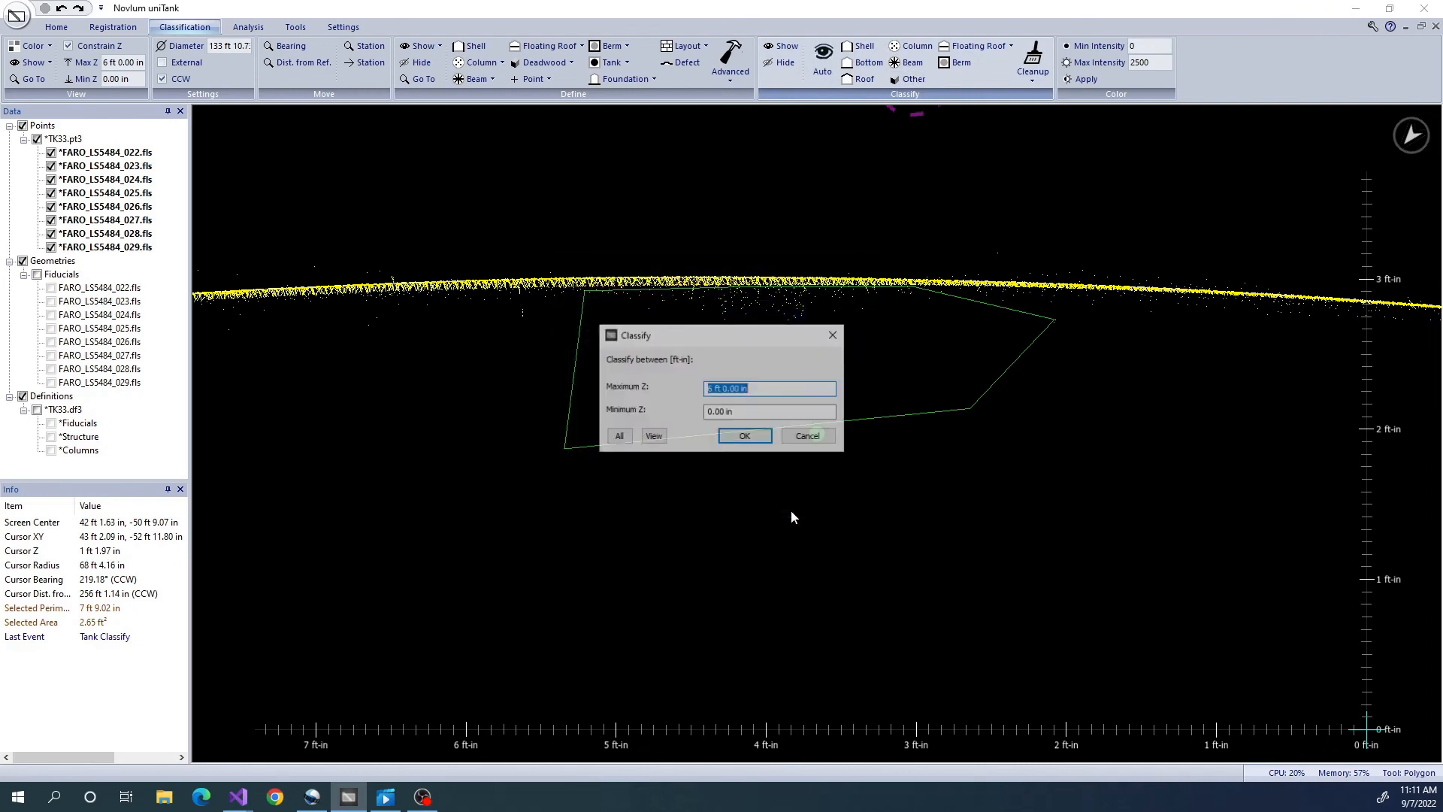
left_click(745, 436)
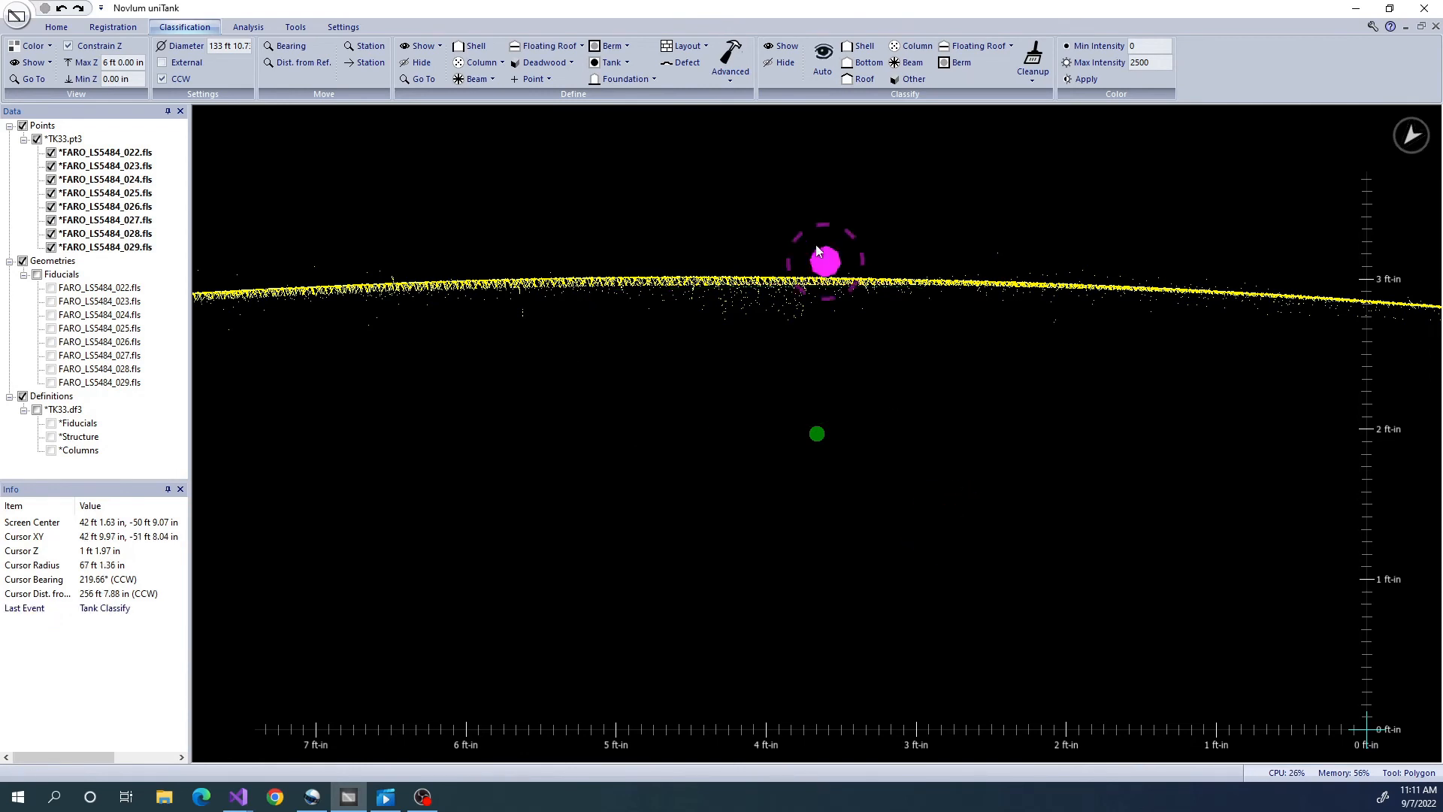
Show only the points of the Bottom class.
left_click(781, 47)
left_click(602, 333)
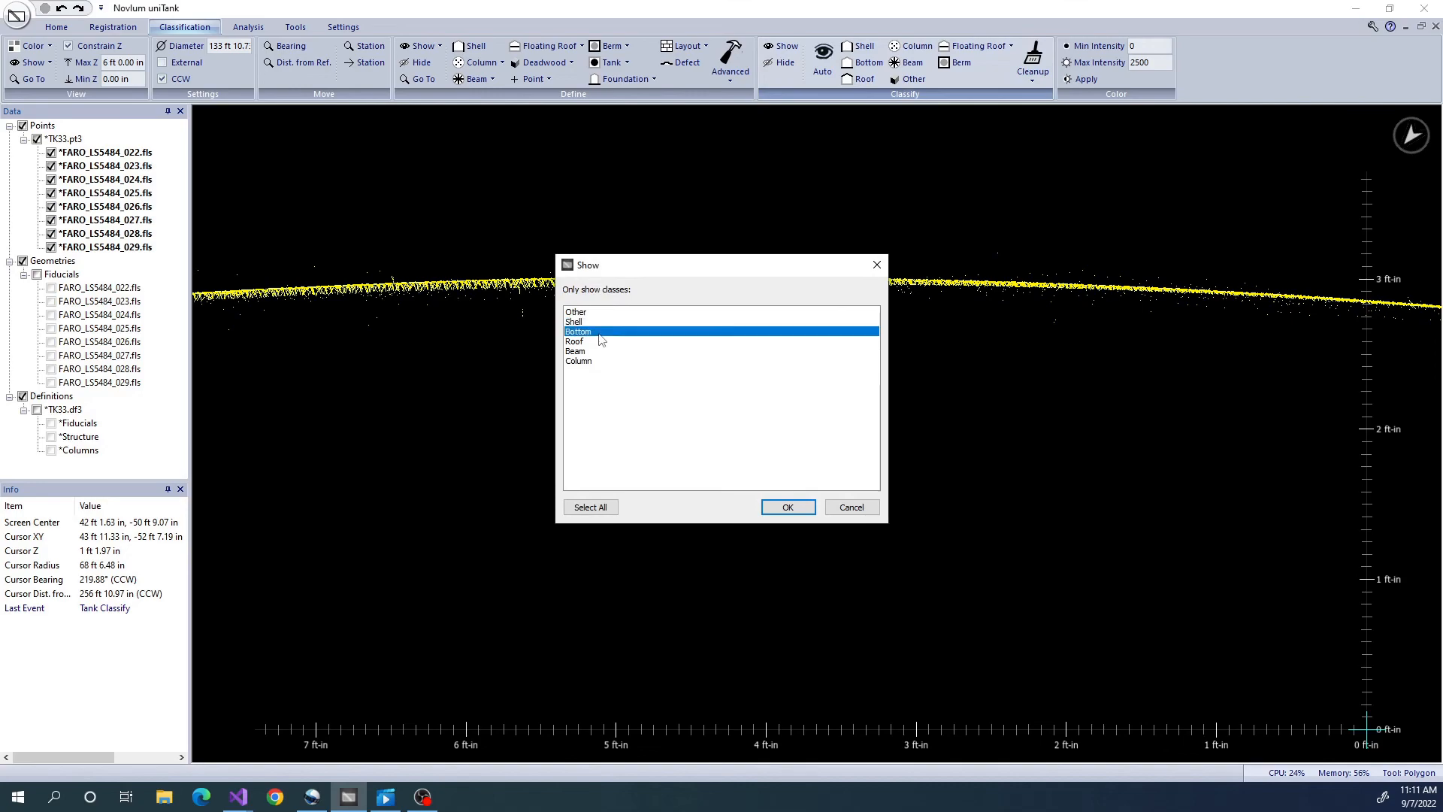
left_click(793, 510)
Draw a circle about 5 ft 1 in across around the round opening near the edge of the tank bottom.
scroll(826, 526, "down", 5)
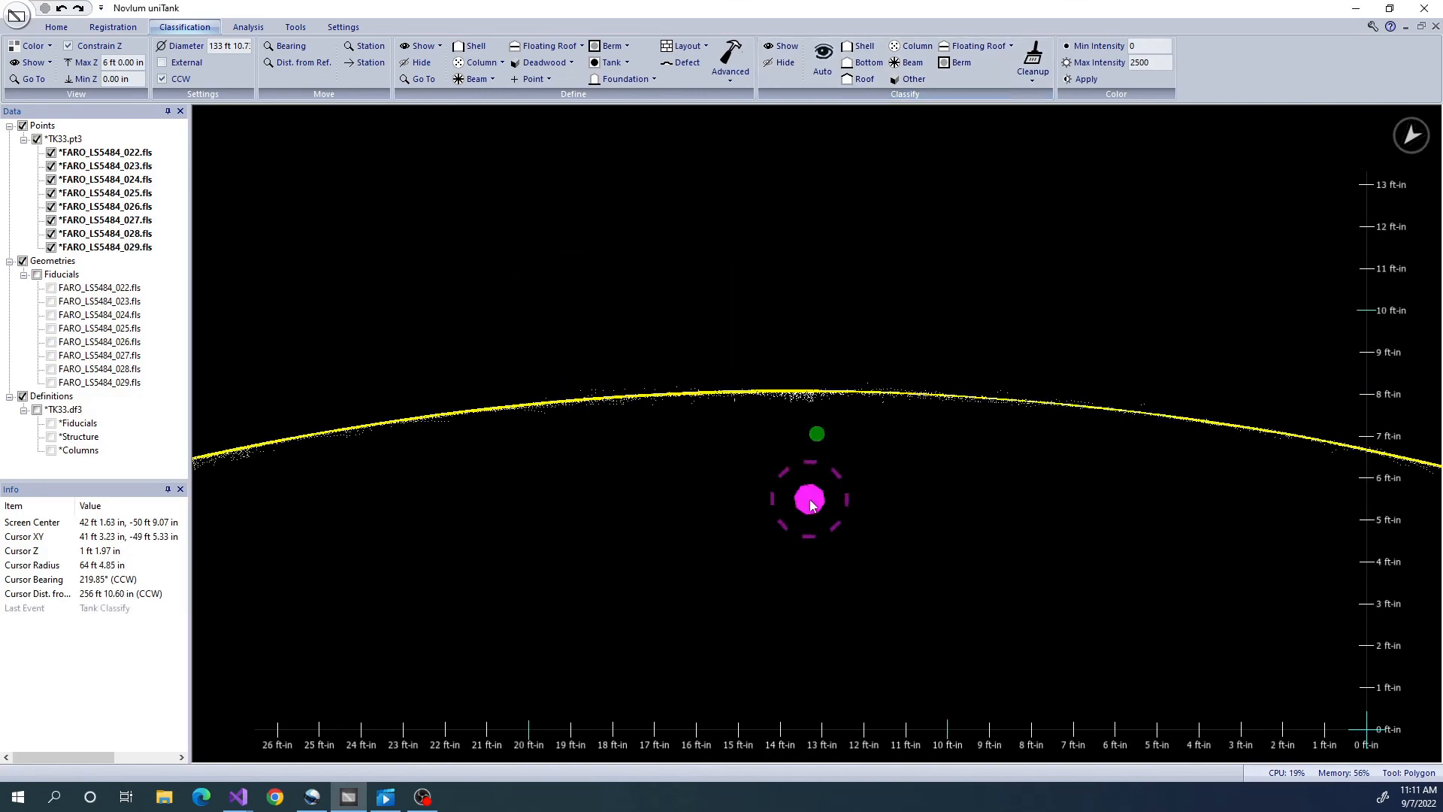
scroll(847, 568, "down", 3)
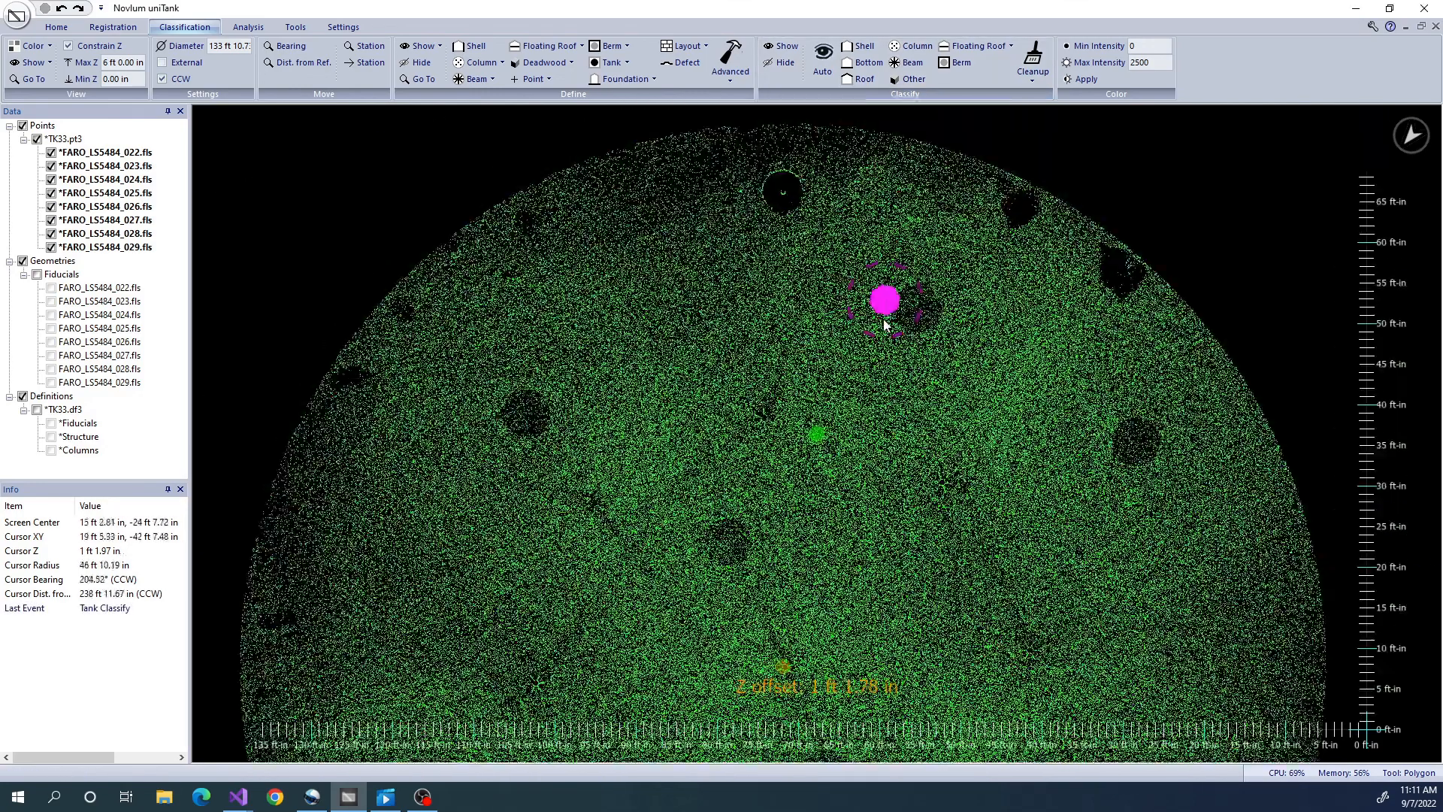
scroll(884, 382, "up", 5)
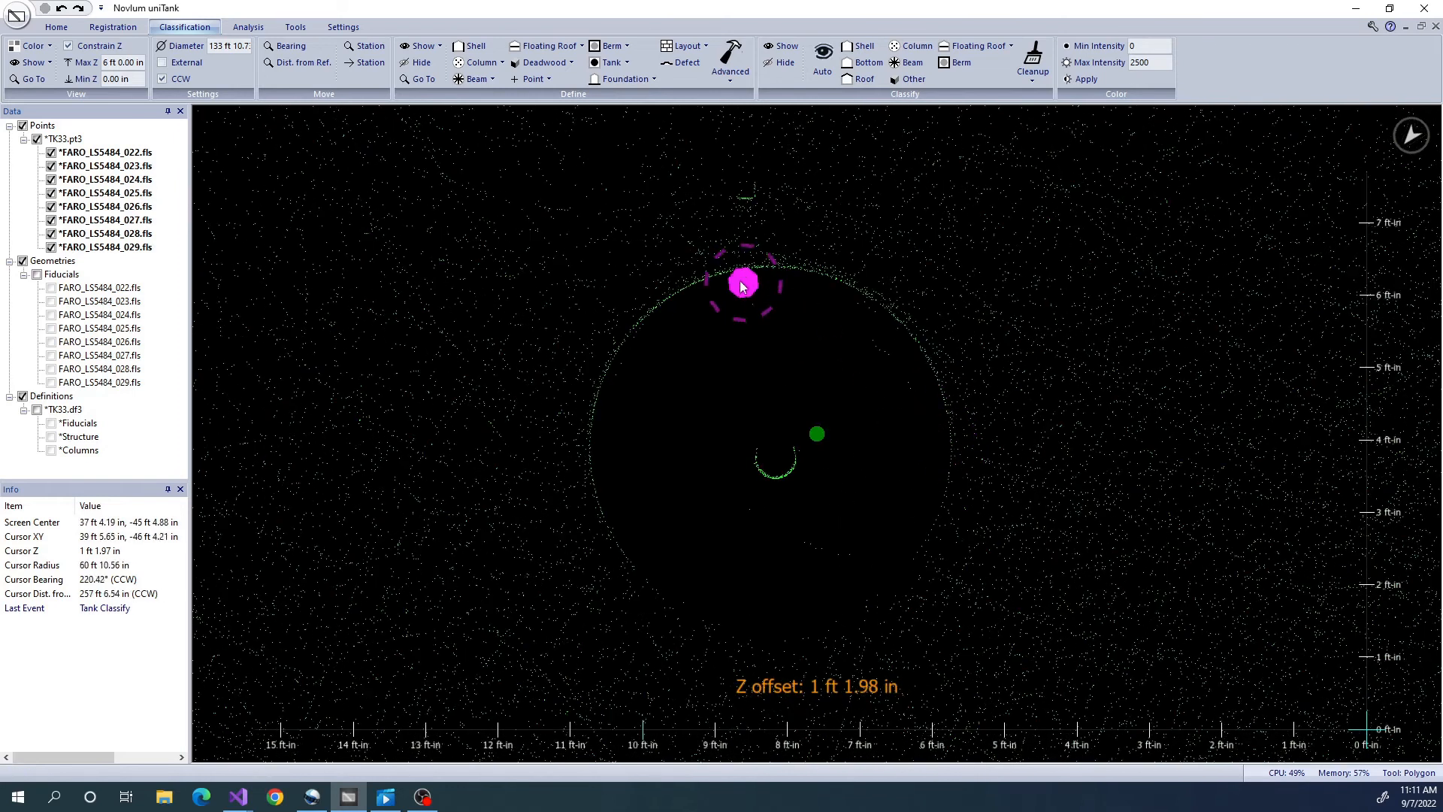
left_click(56, 27)
left_click(193, 56)
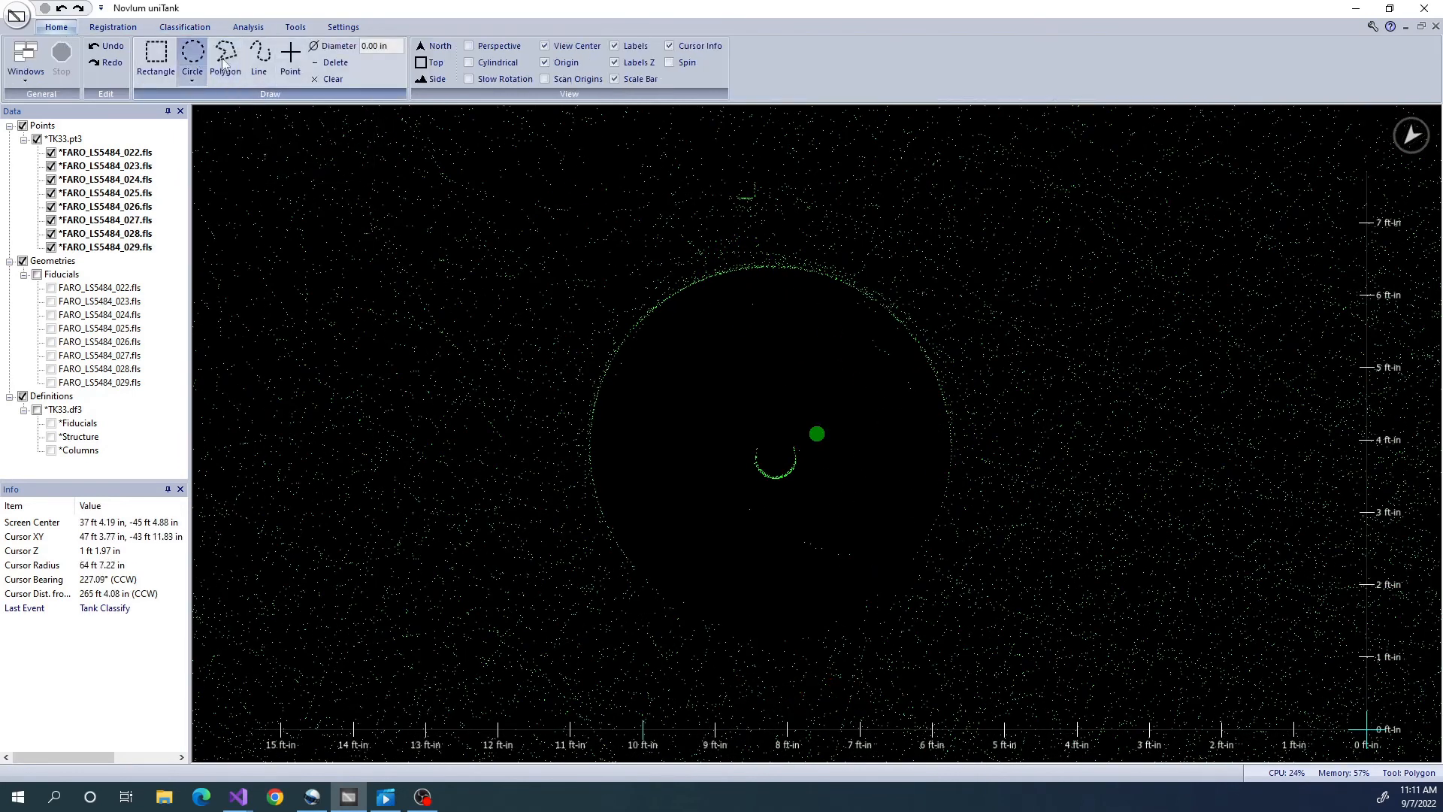
left_click(698, 287)
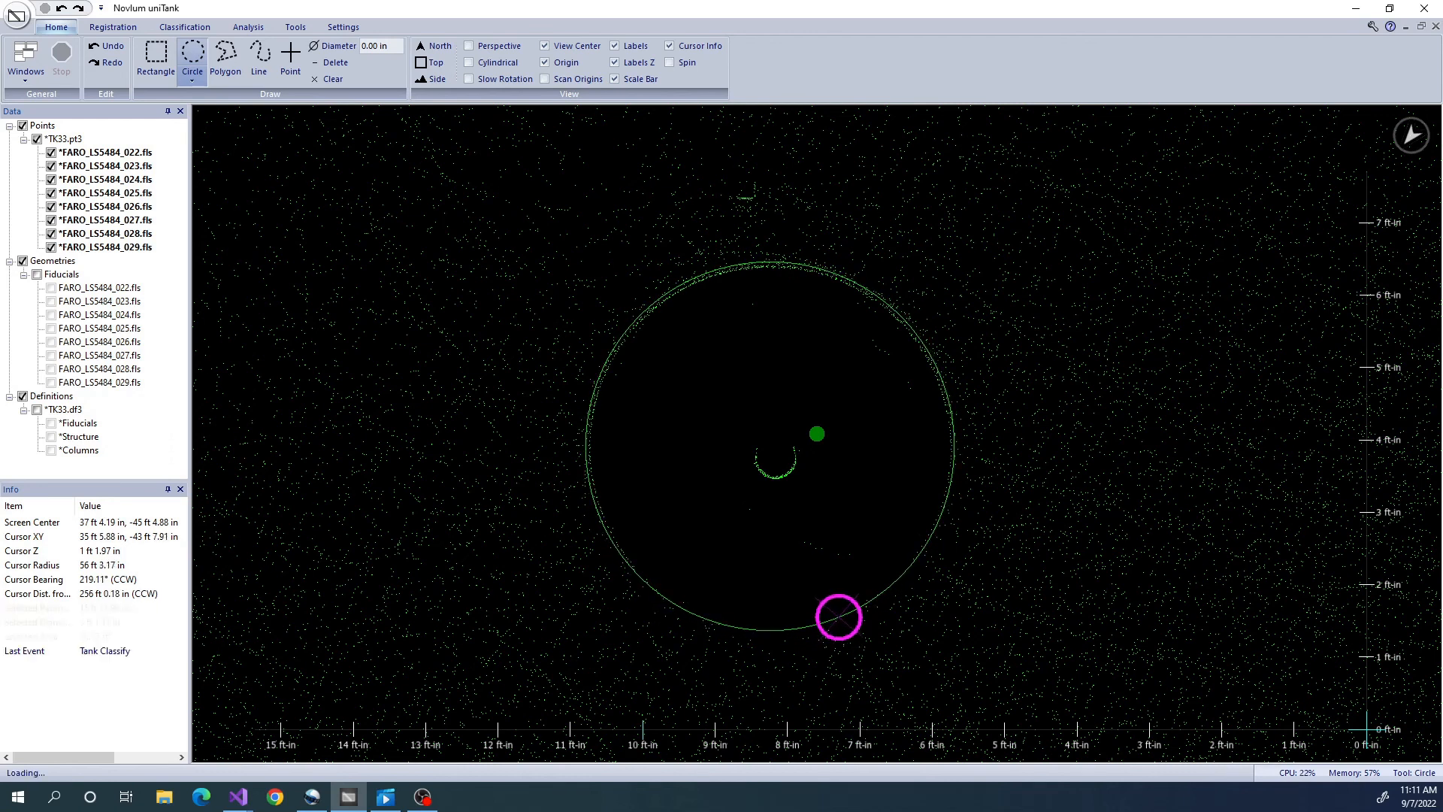
Classify the circled points as Other with a maximum Z of 6 ft 0.00 in and a minimum Z of -2.
left_click(185, 27)
left_click(903, 83)
left_click(791, 508)
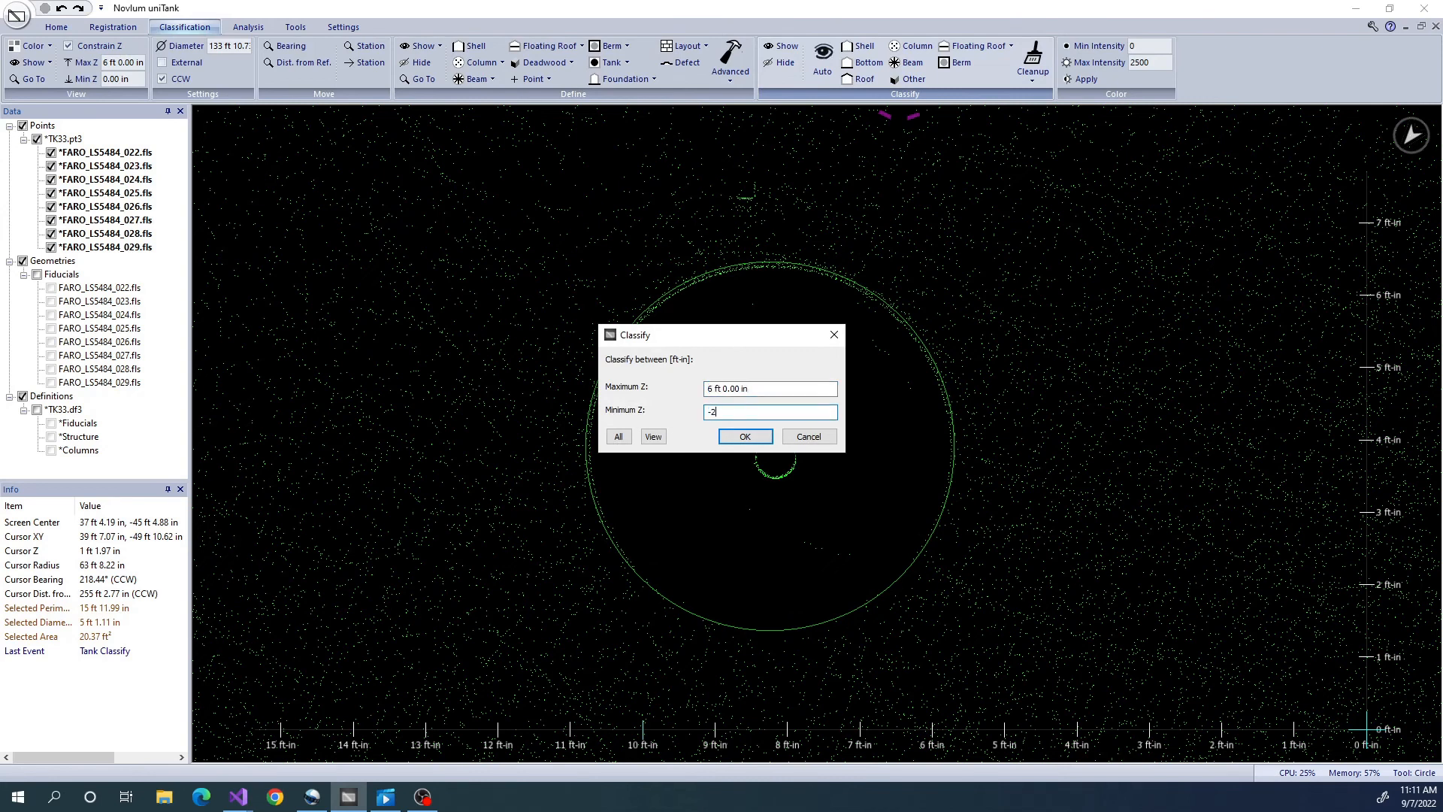
left_click(745, 437)
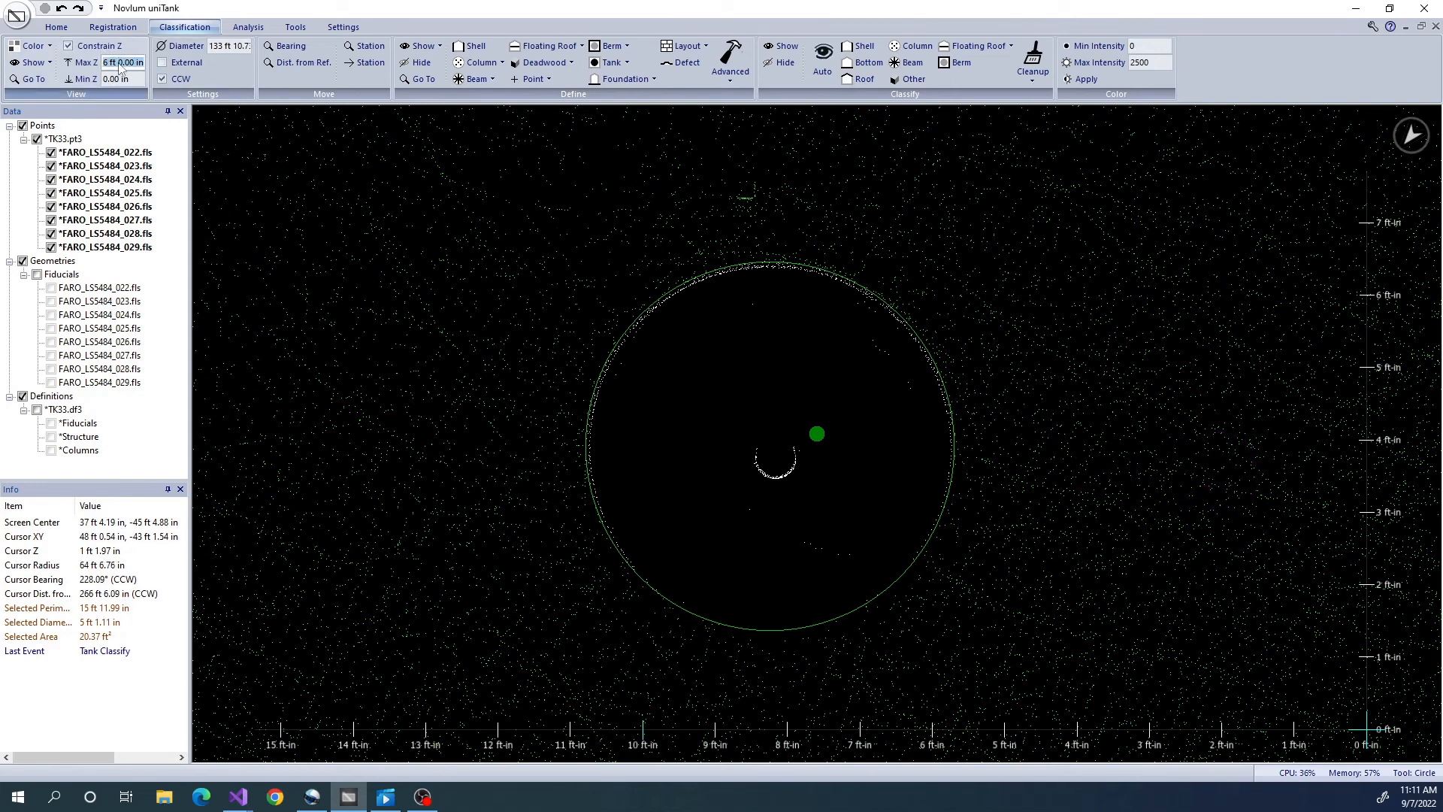
Limit the view to a maximum Z of 1.00 in and hide the Other class.
key("Return")
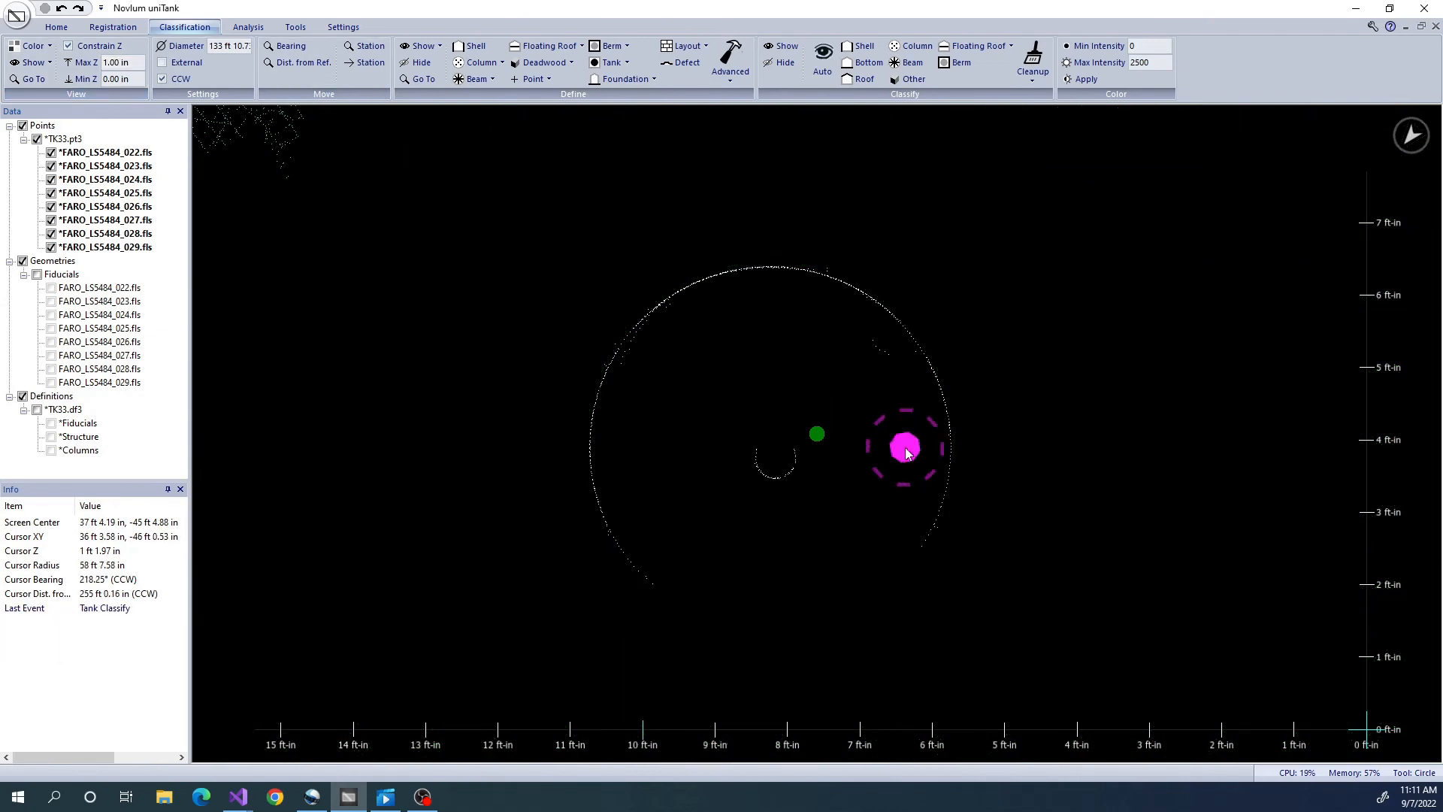
scroll(907, 452, "down", 3)
left_click(785, 62)
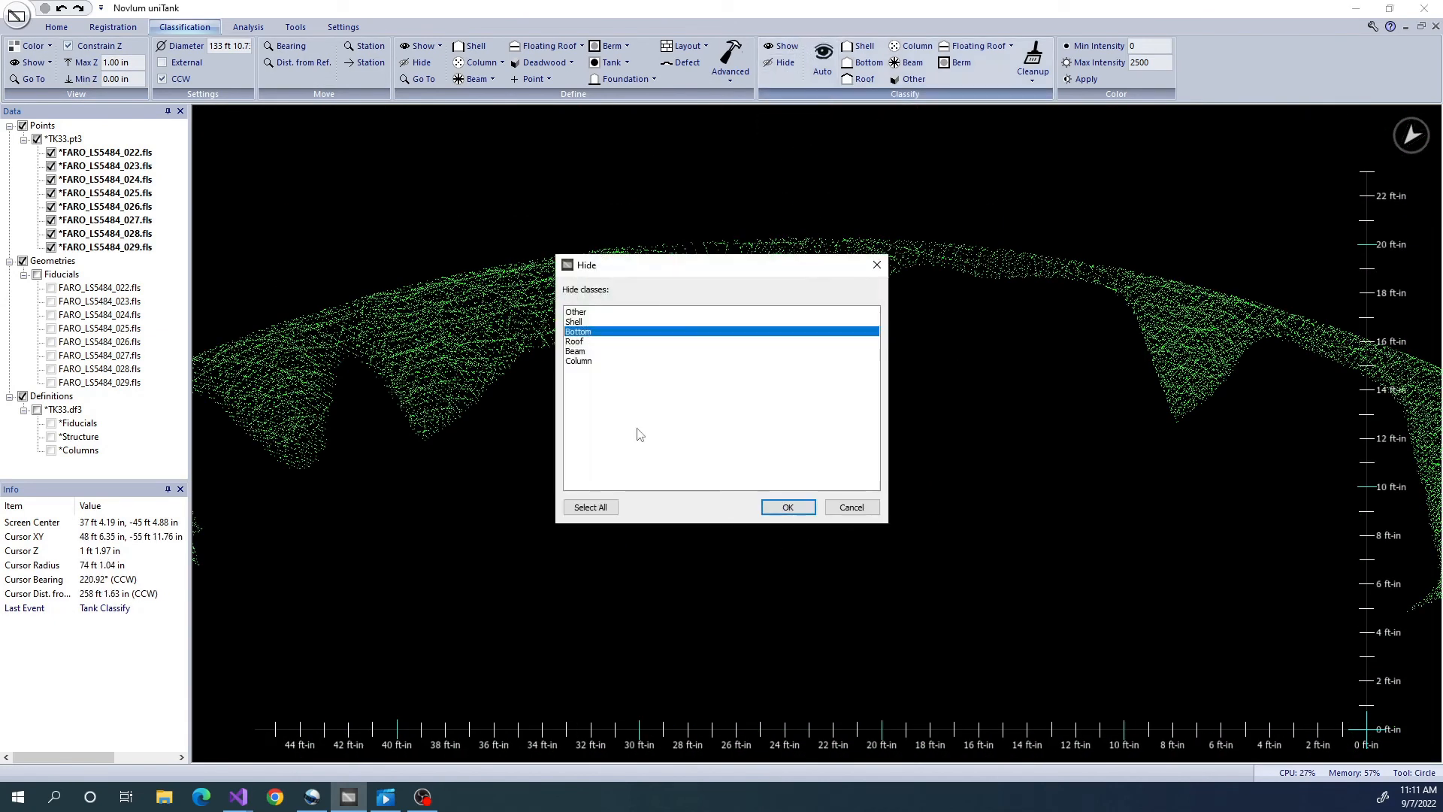
left_click(623, 313)
left_click(787, 507)
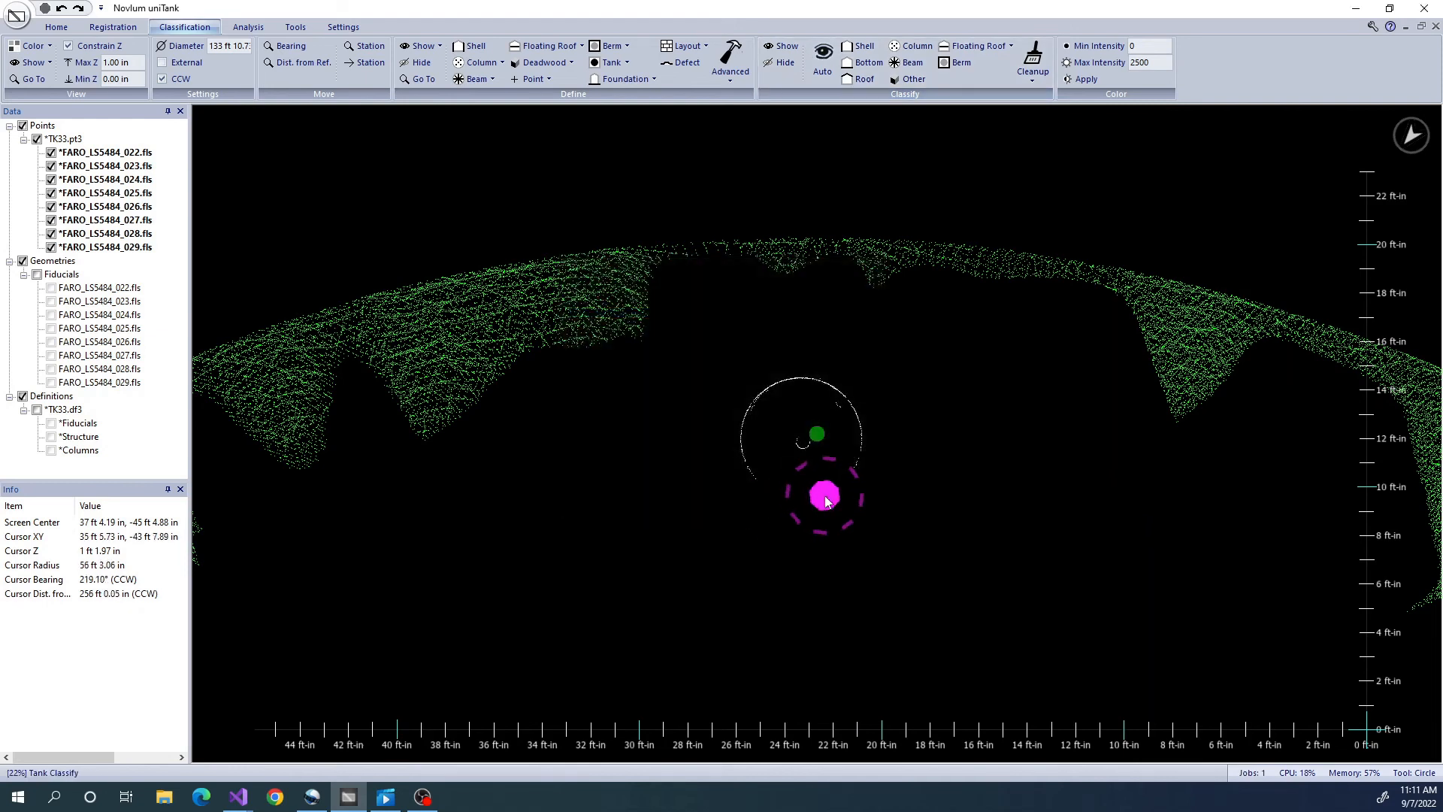
Raise the visible Z slice of the tank bottom inch by inch until it spans 9.00 in to 10.00 in.
scroll(824, 451, "down", 3)
scroll(830, 356, "down", 2)
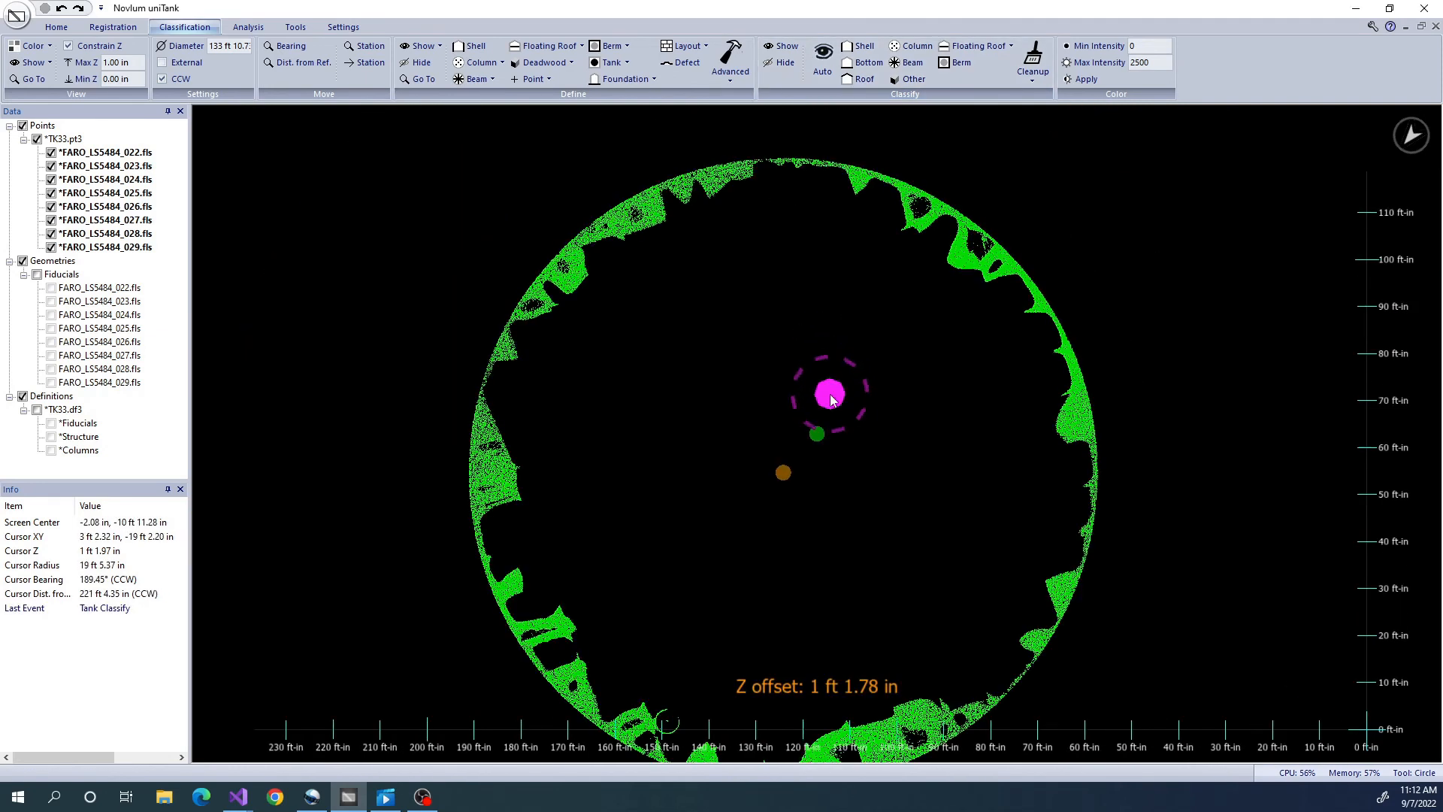
key("Page_Up")
key("Page_Up")
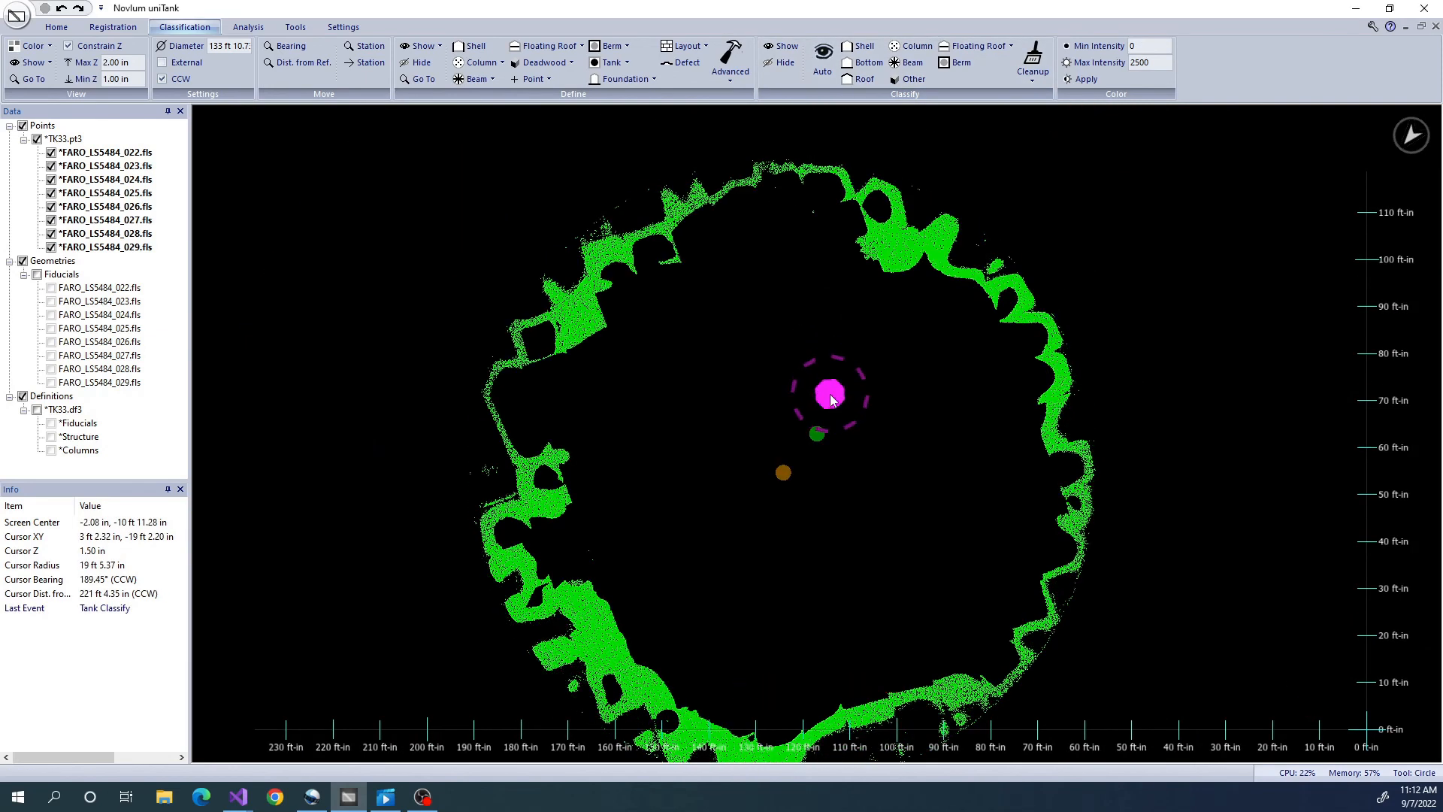
key("Page_Up")
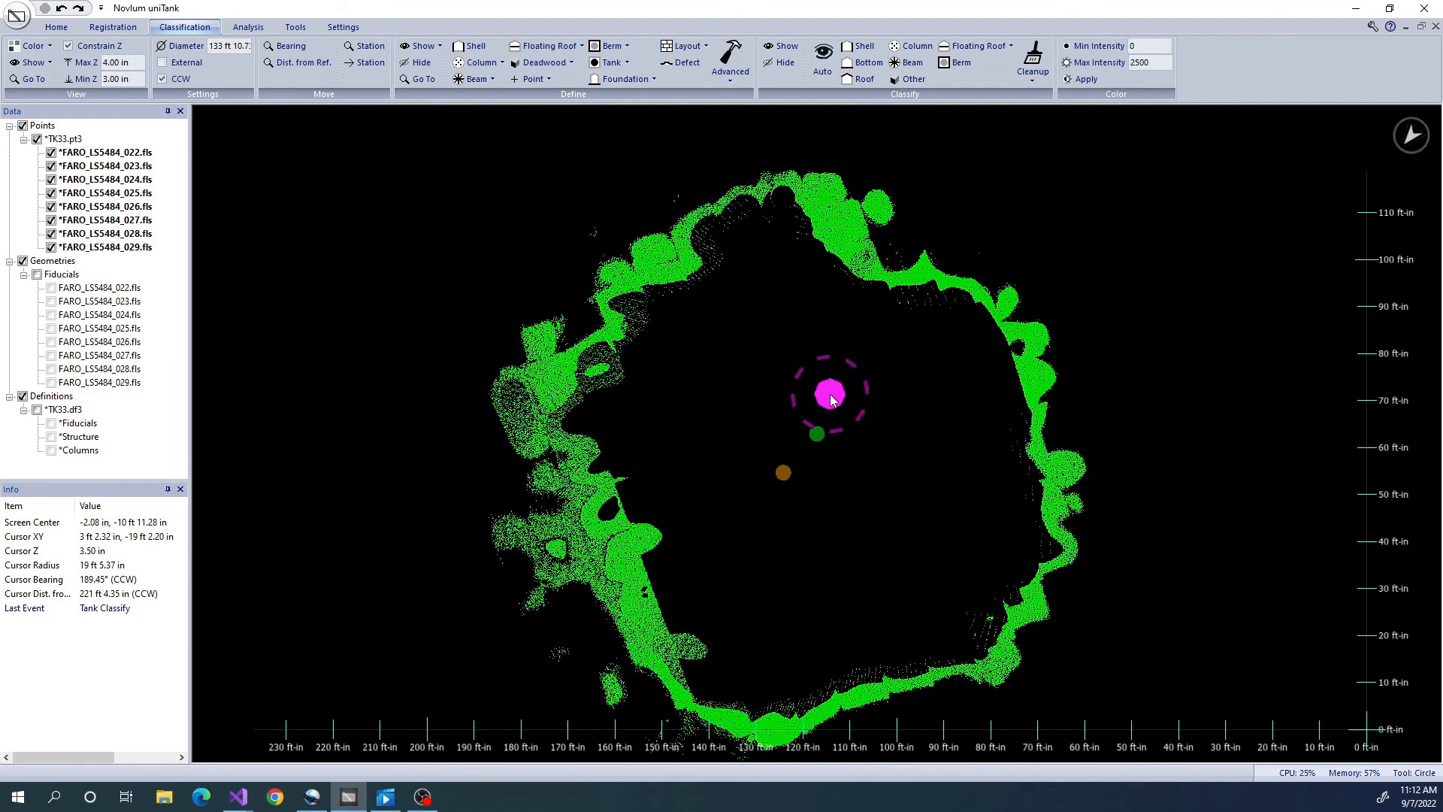
key("Page_Up")
key("Page_Up")
key("Page_Up")
key("Page_Up")
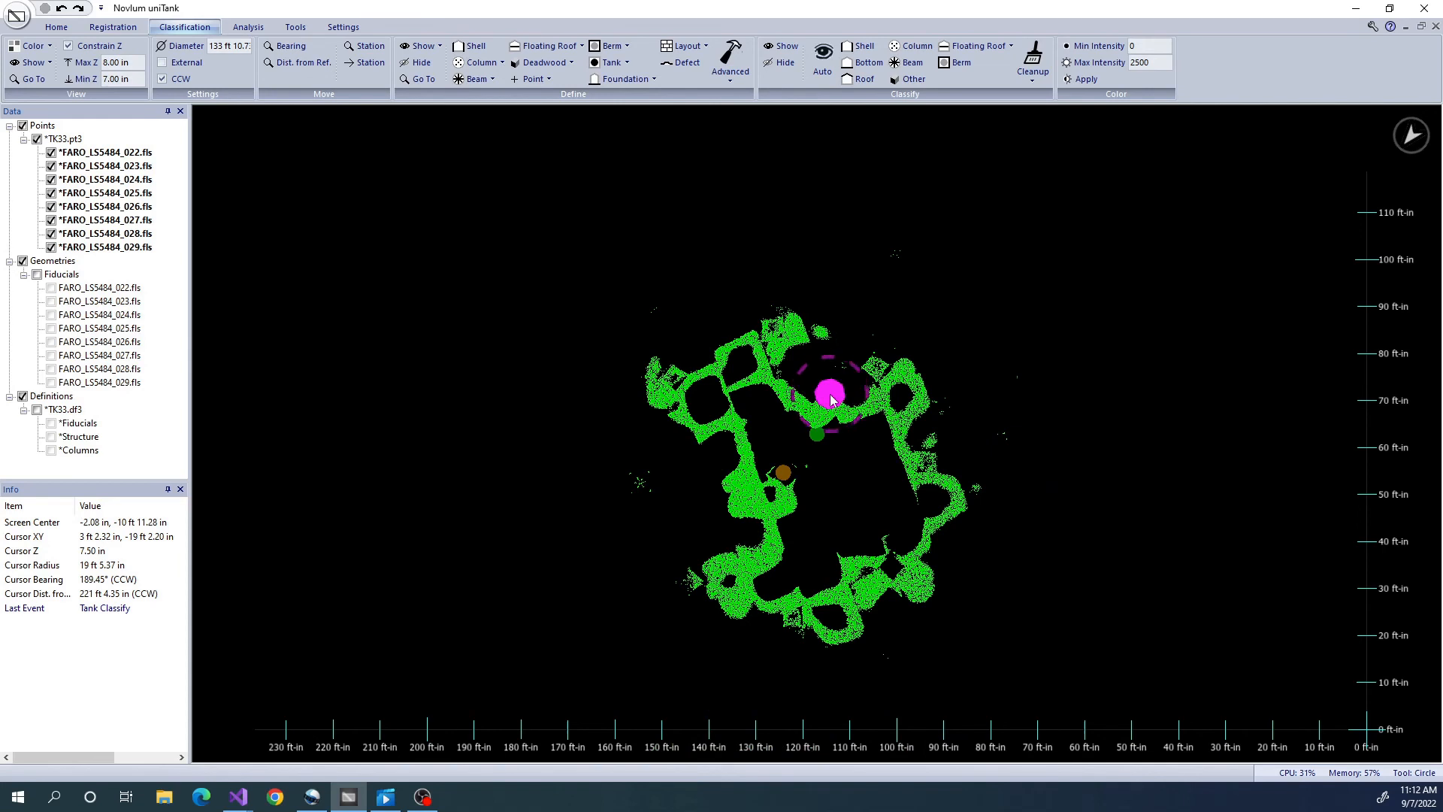
key("Page_Up")
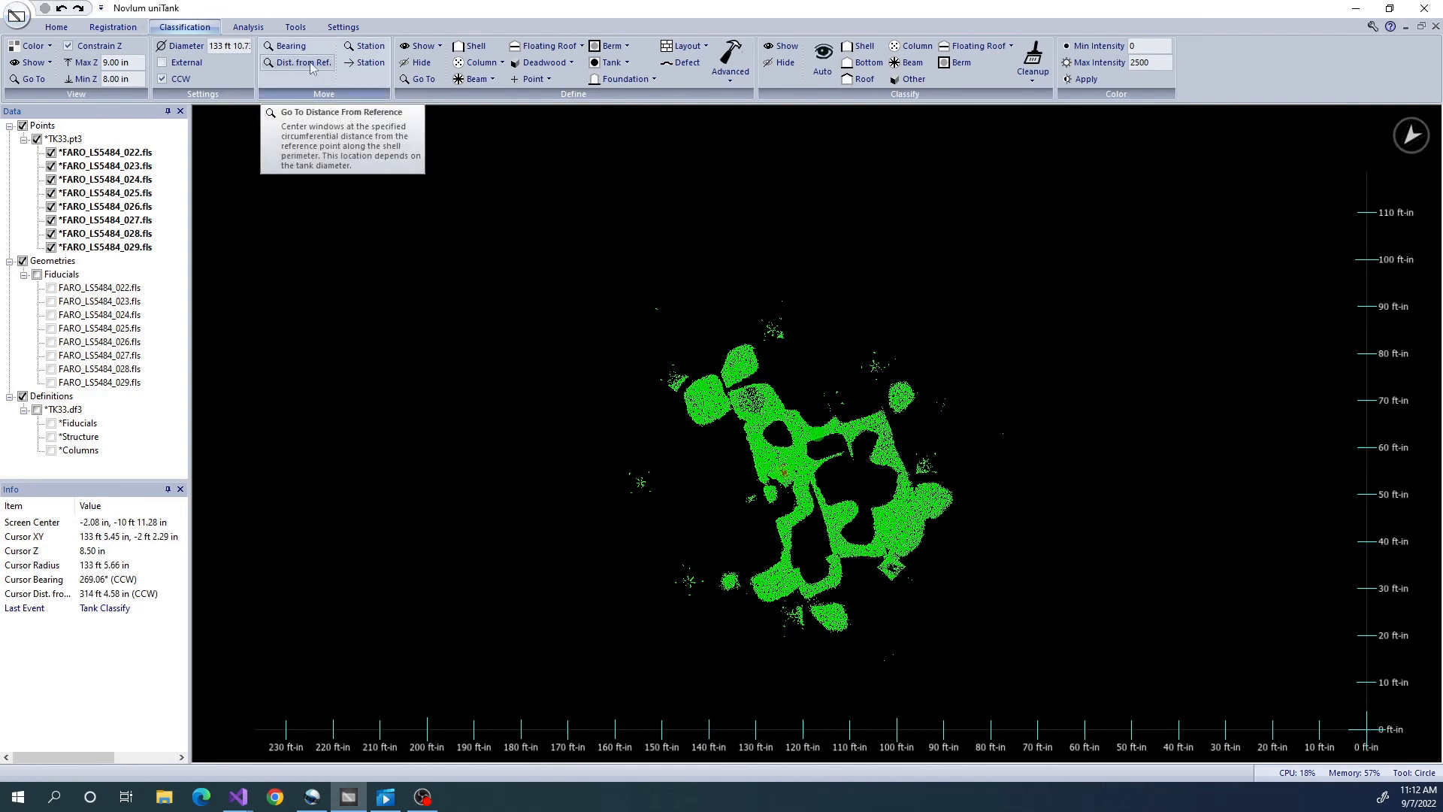
key("Page_Up")
Draw a C-shaped polygon of about 7,668 ft² around the outlying stray points, leaving the dense central cluster outside it.
left_click(112, 27)
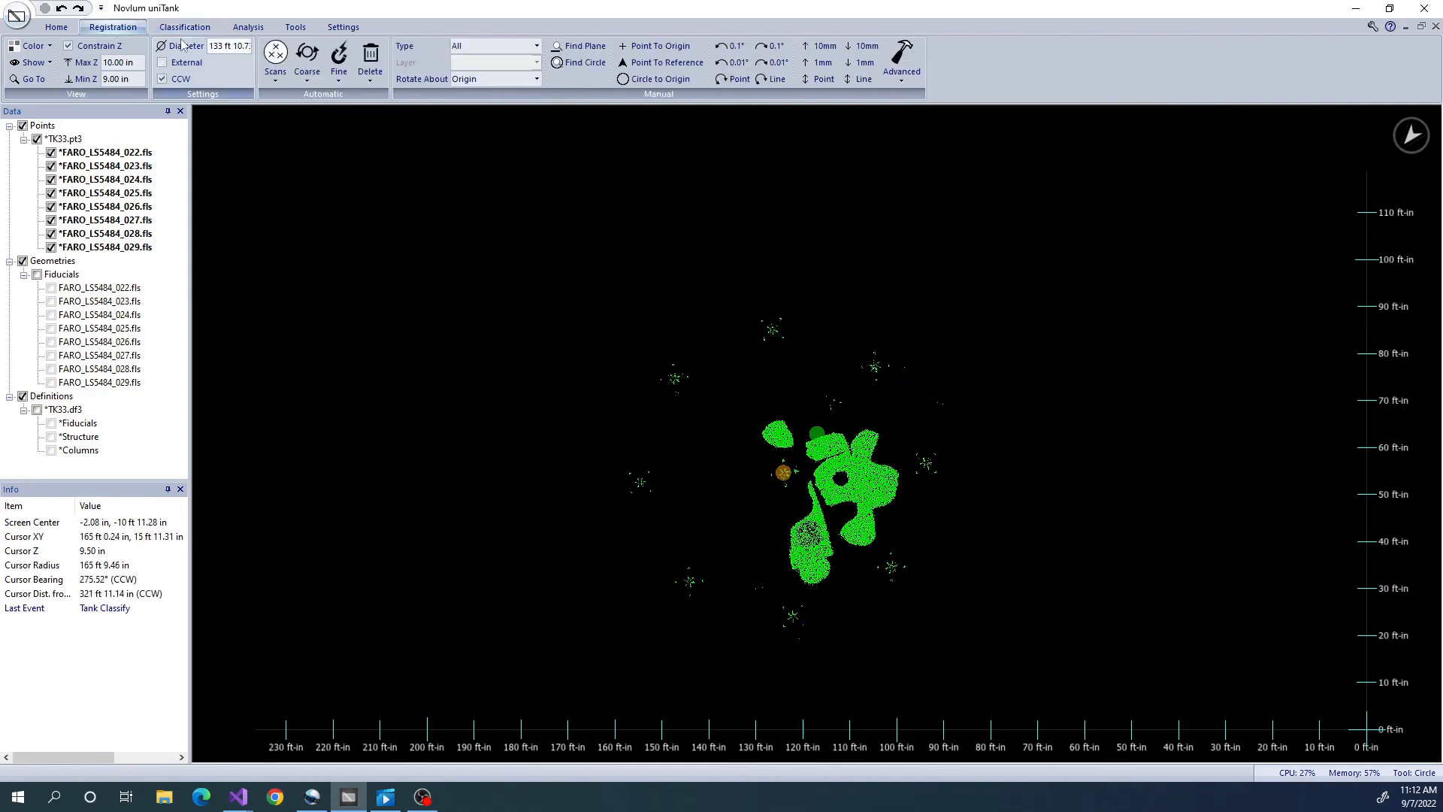
left_click(57, 27)
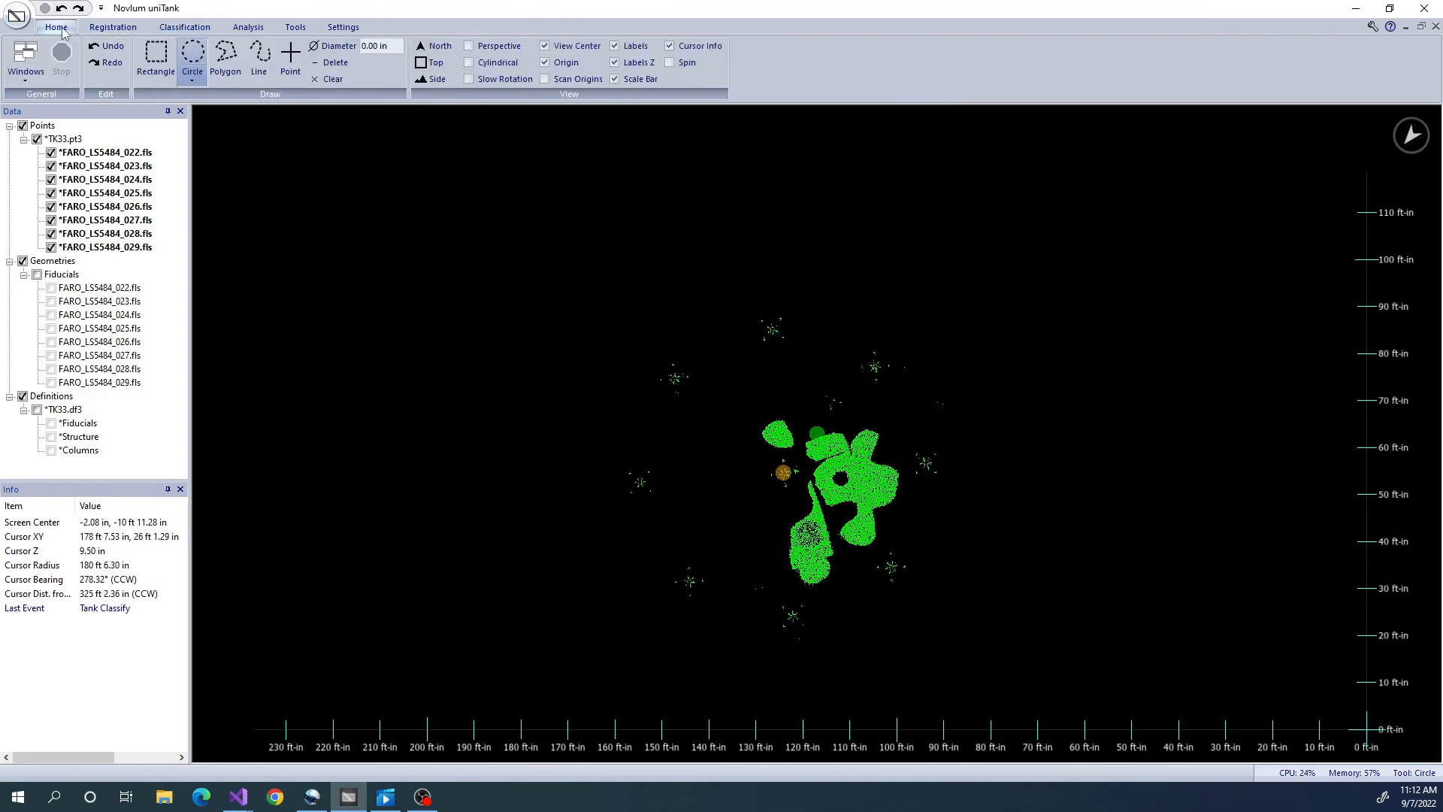
left_click(225, 59)
left_click(743, 445)
left_click(805, 479)
left_click(773, 513)
left_click(771, 576)
left_click(818, 599)
left_click(869, 562)
left_click(906, 480)
left_click(902, 438)
left_click(870, 417)
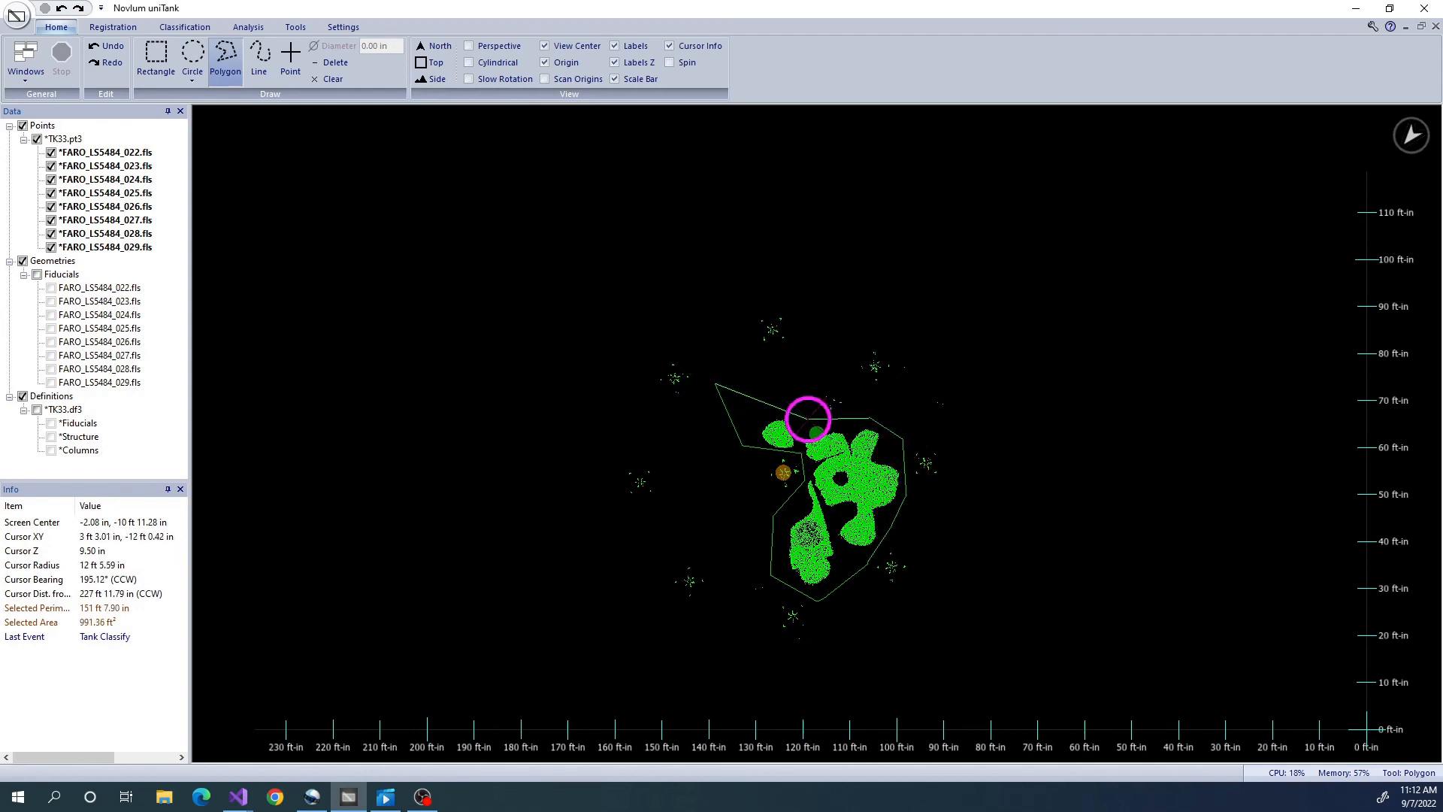
left_click(721, 301)
left_click(892, 264)
left_click(1031, 325)
left_click(1071, 449)
left_click(1023, 625)
left_click(910, 664)
left_click(530, 656)
left_click(500, 579)
left_click(475, 449)
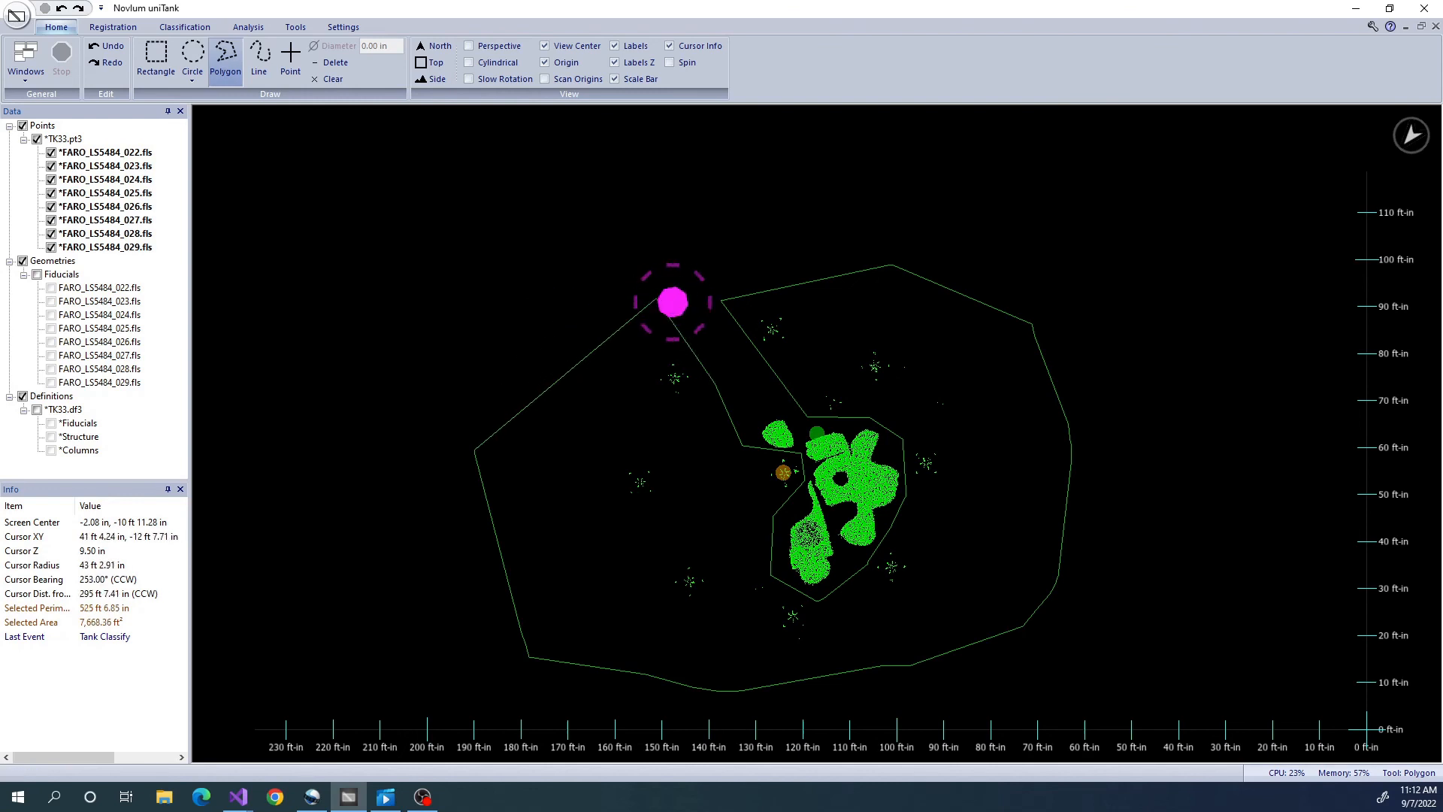
left_click(673, 302)
Classify the points inside the polygon as Other in all scan layers, between 9.00 in and 10.00 in Z.
left_click(194, 27)
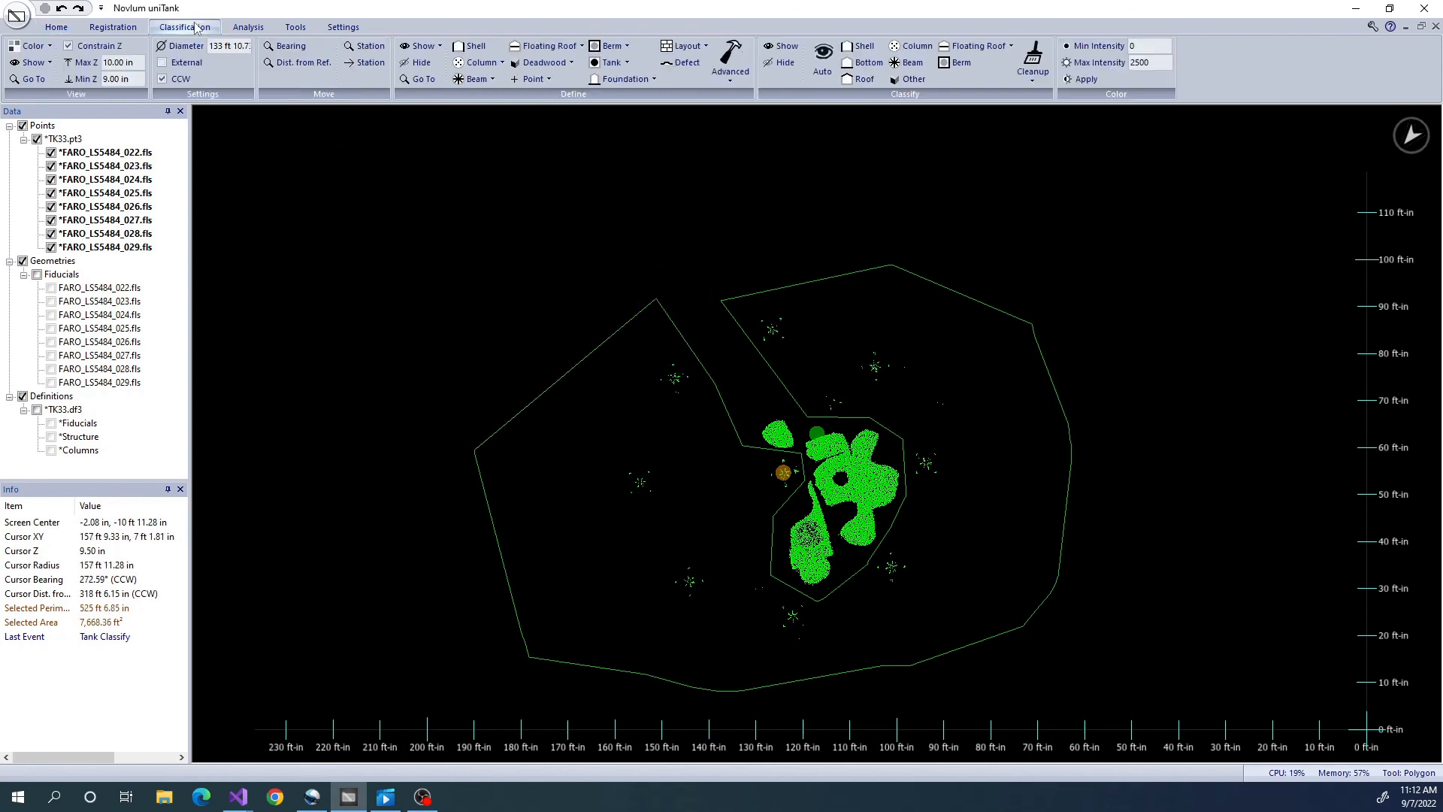
left_click(909, 79)
left_click(783, 506)
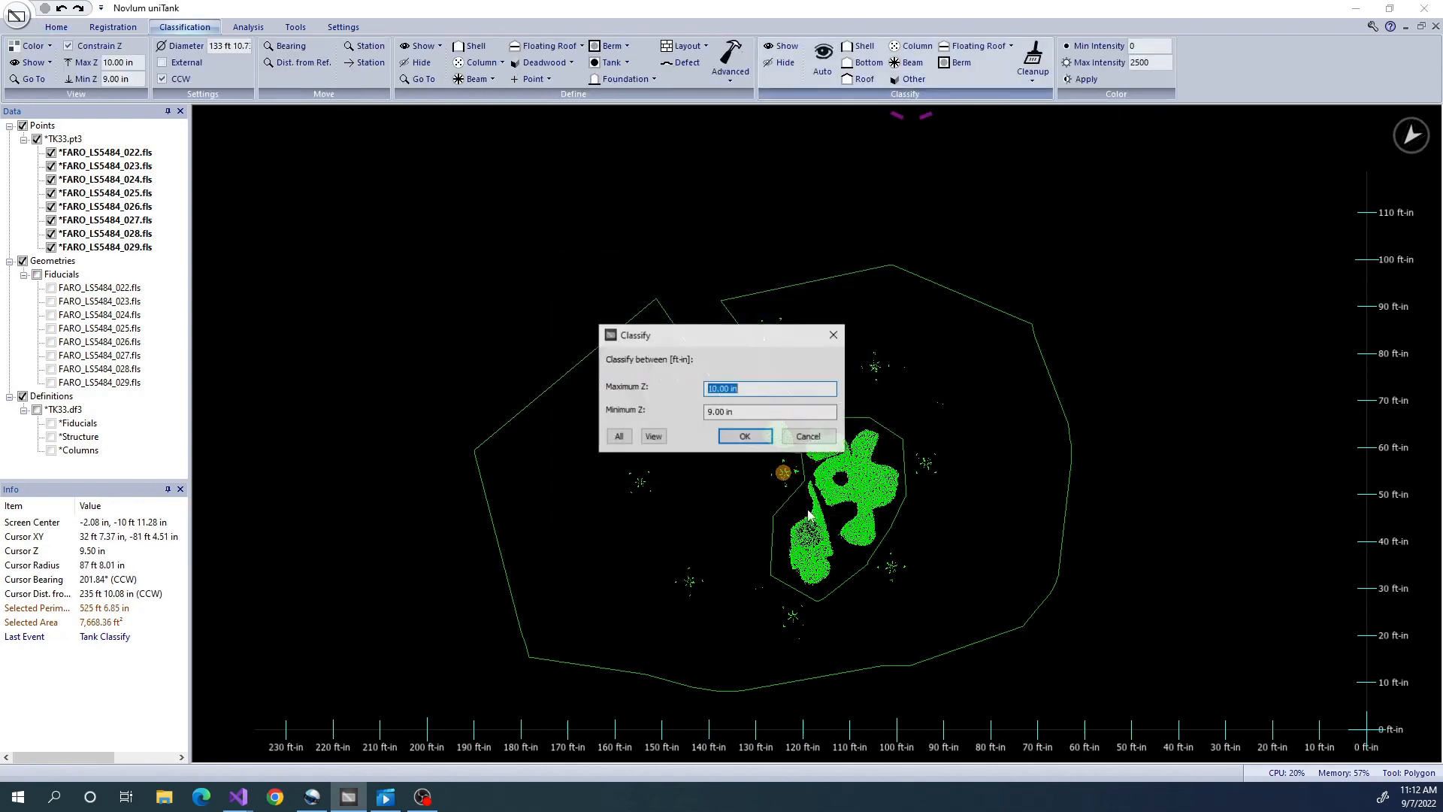
left_click(745, 438)
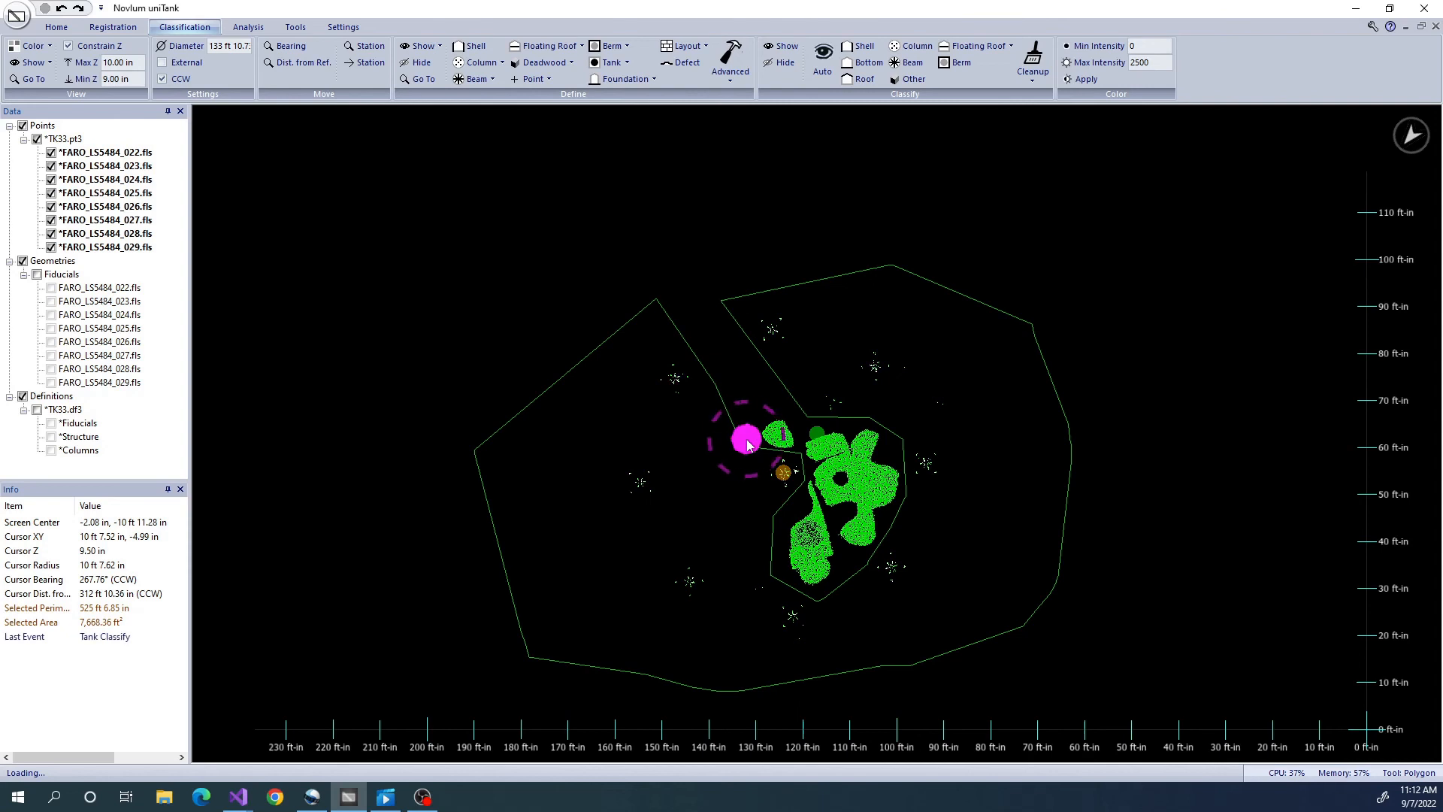
Lower the Z slice to 8.00–9.00 in and draw a circle about 17 ft 9 in across around the leftmost stray cluster.
key("Page_Down")
key("Escape")
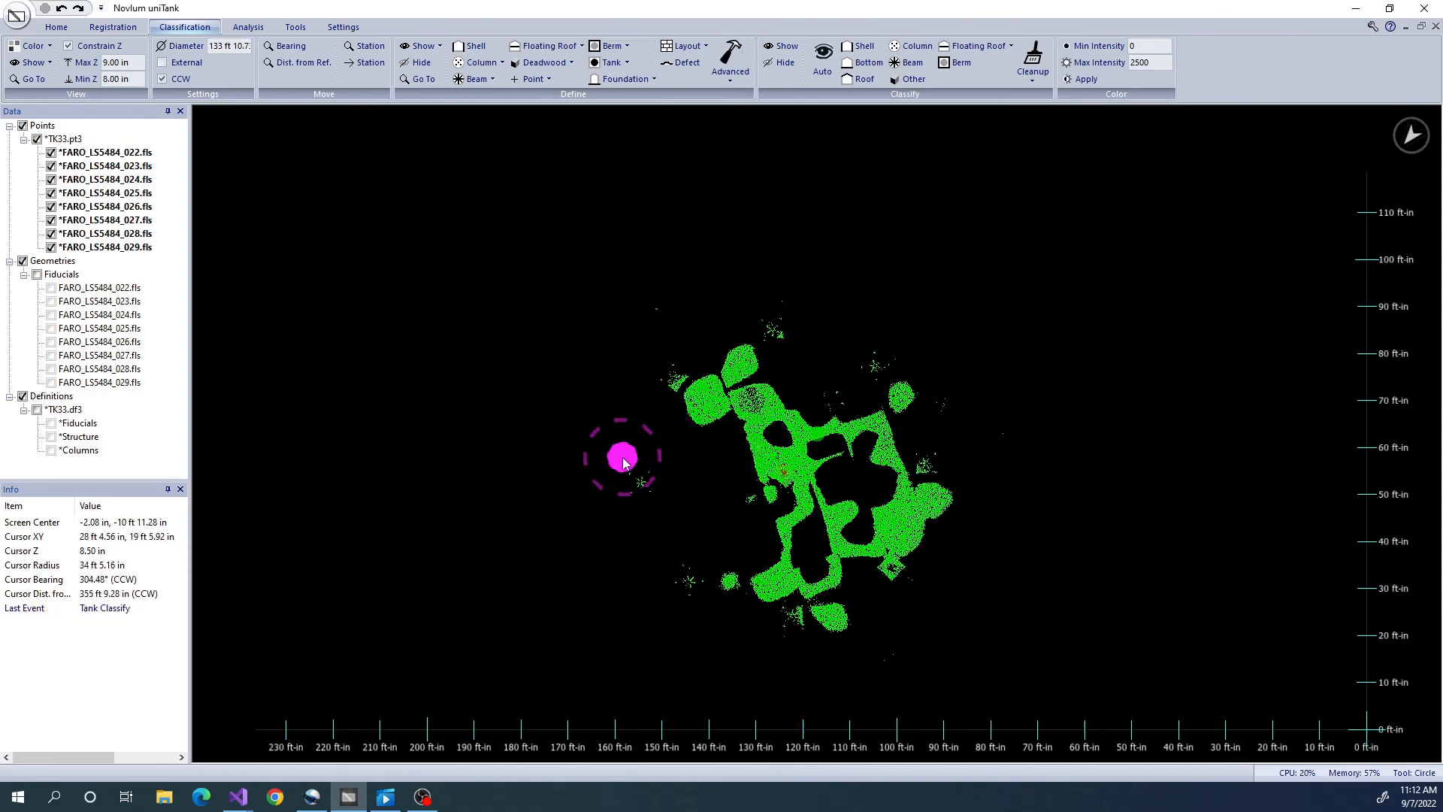
left_click(57, 27)
left_click_drag(596, 457, 667, 506)
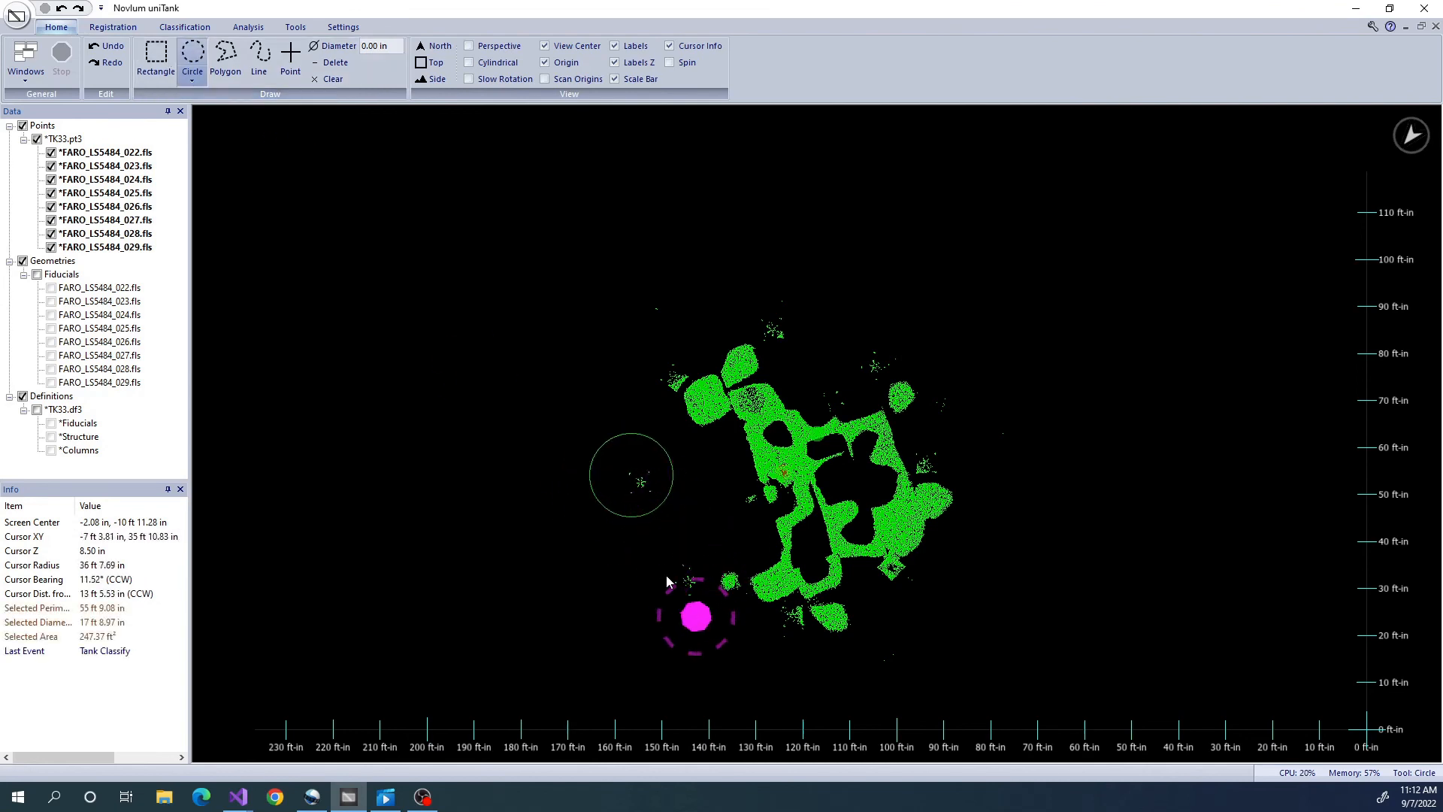
Classify the points in the circle around the leftmost cluster as Other in all scans, between 8.00 in and 9.00 in Z.
left_click(185, 27)
left_click(891, 79)
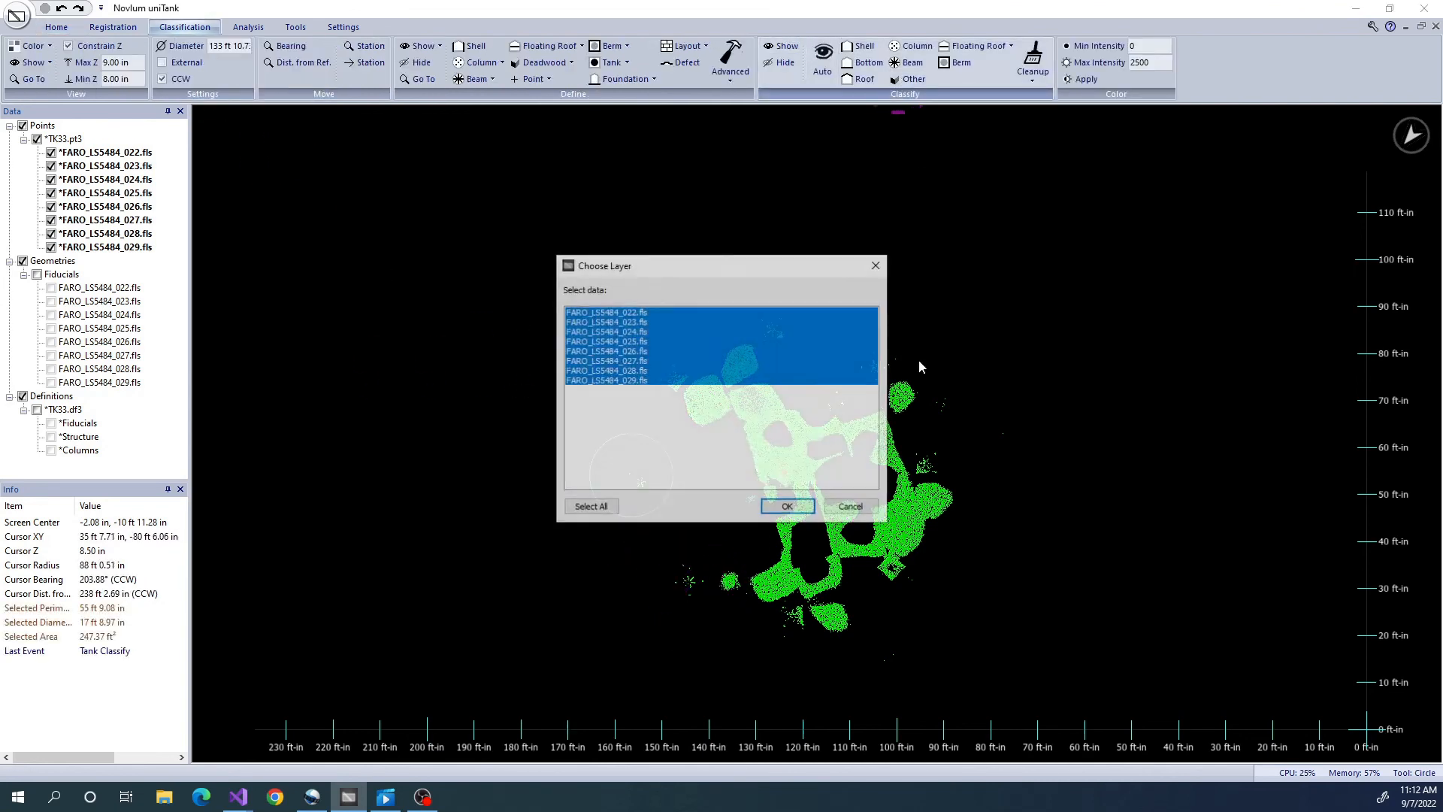
left_click(801, 509)
left_click(754, 443)
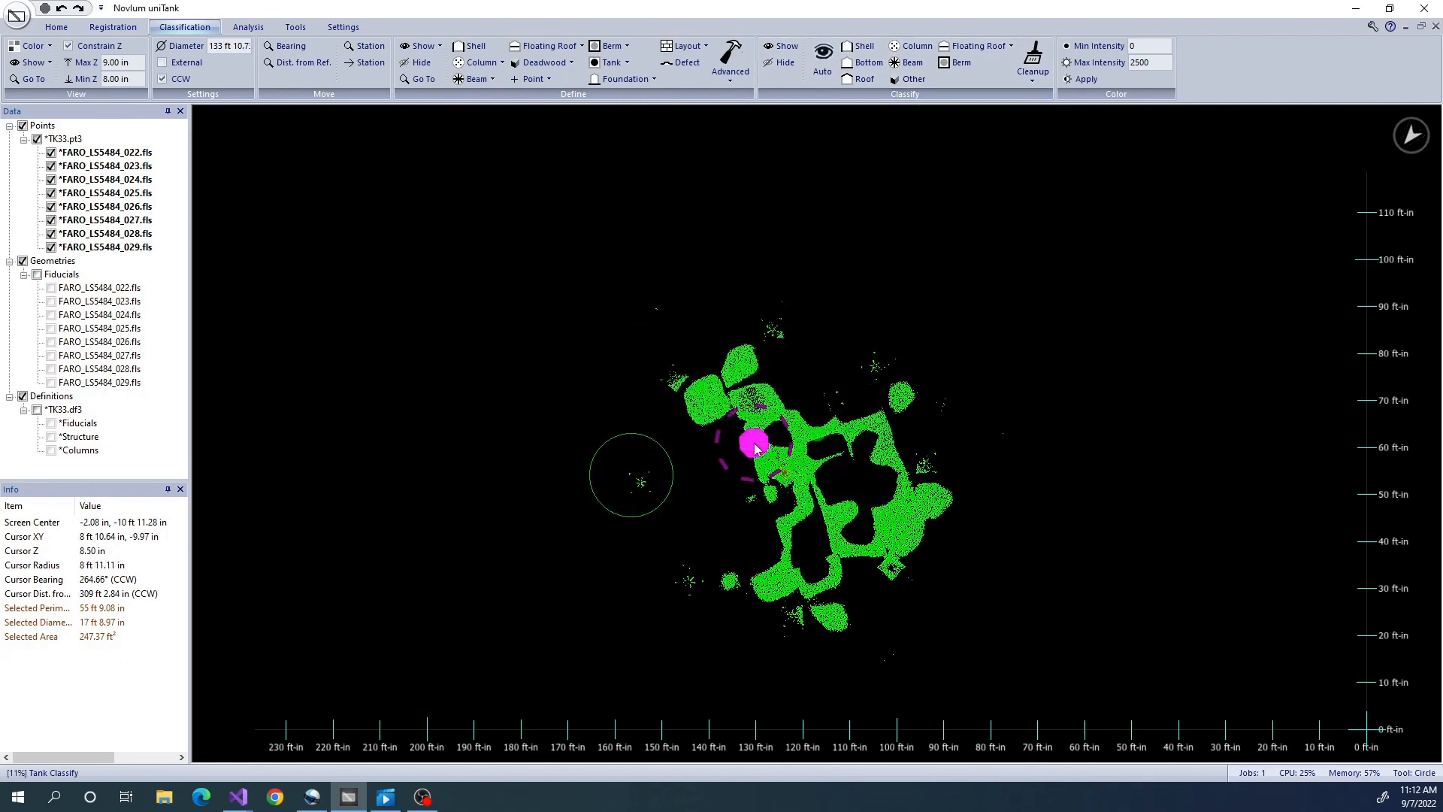
Circle the lower-left stray cluster with a diameter of about 12 ft 4 in and classify it as Other between 8.00 in and 9.00 in Z.
left_click_drag(663, 561, 701, 600)
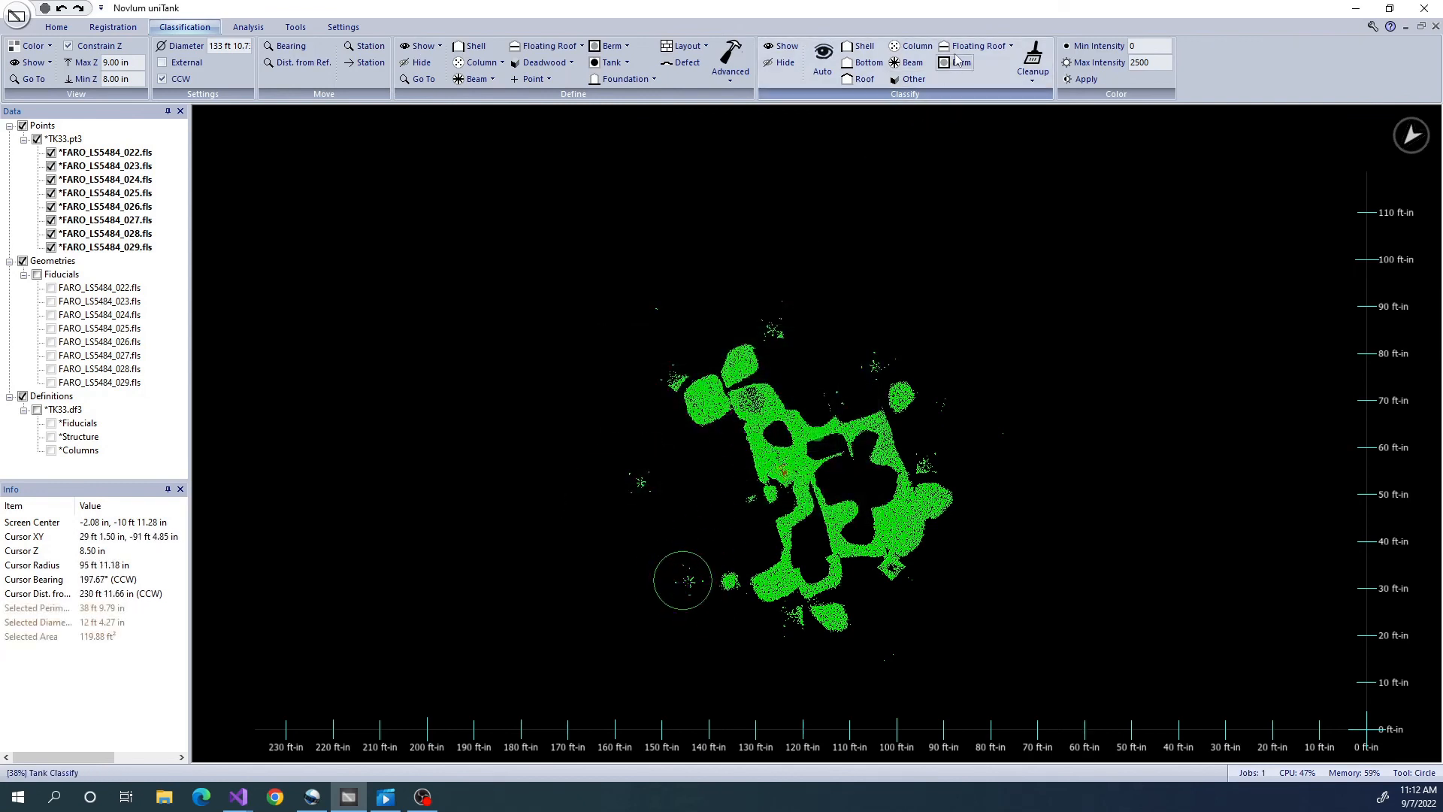
left_click(908, 79)
left_click(789, 501)
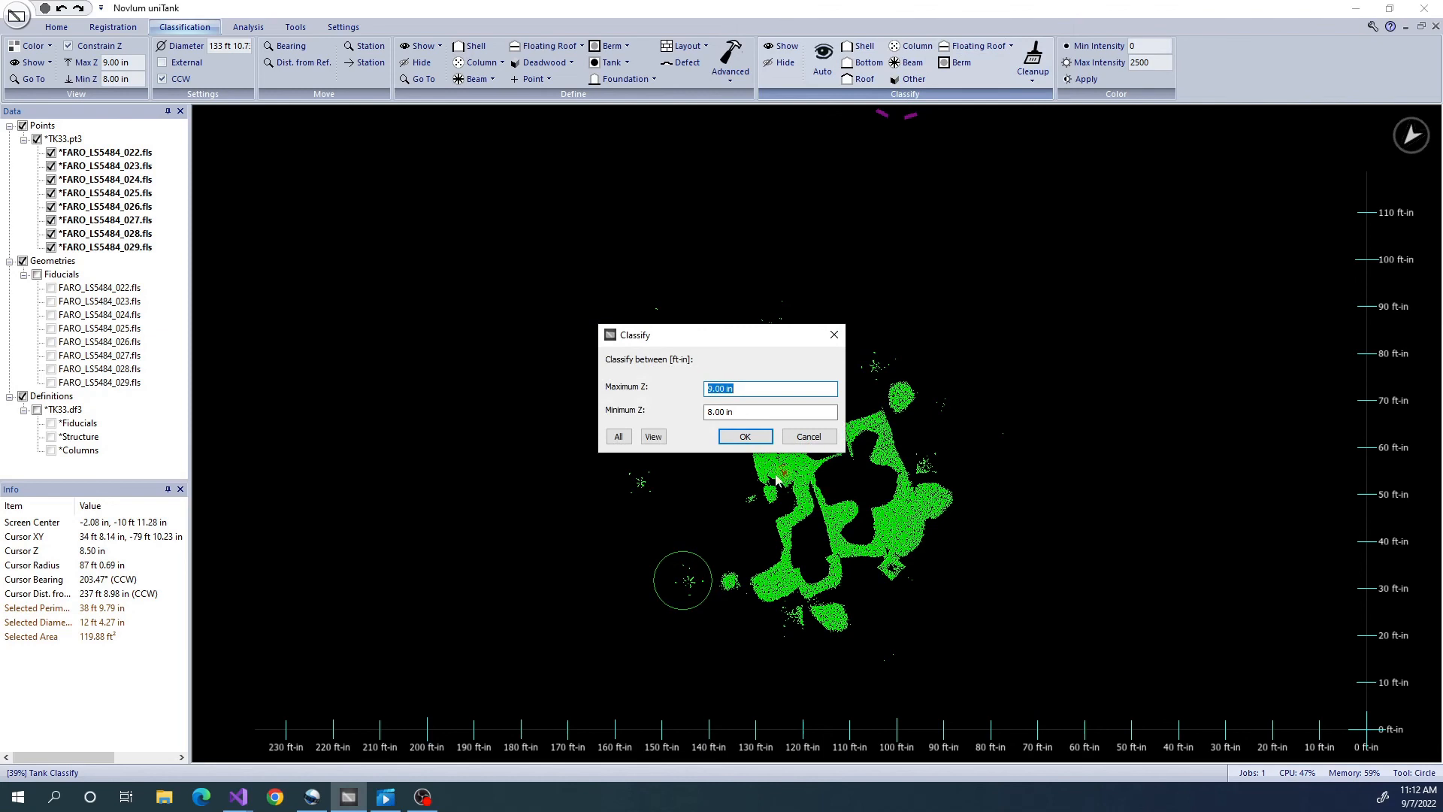
left_click(746, 436)
Draw a polygon of about 796 ft² around the stray points just above the central bottom cluster.
left_click(57, 27)
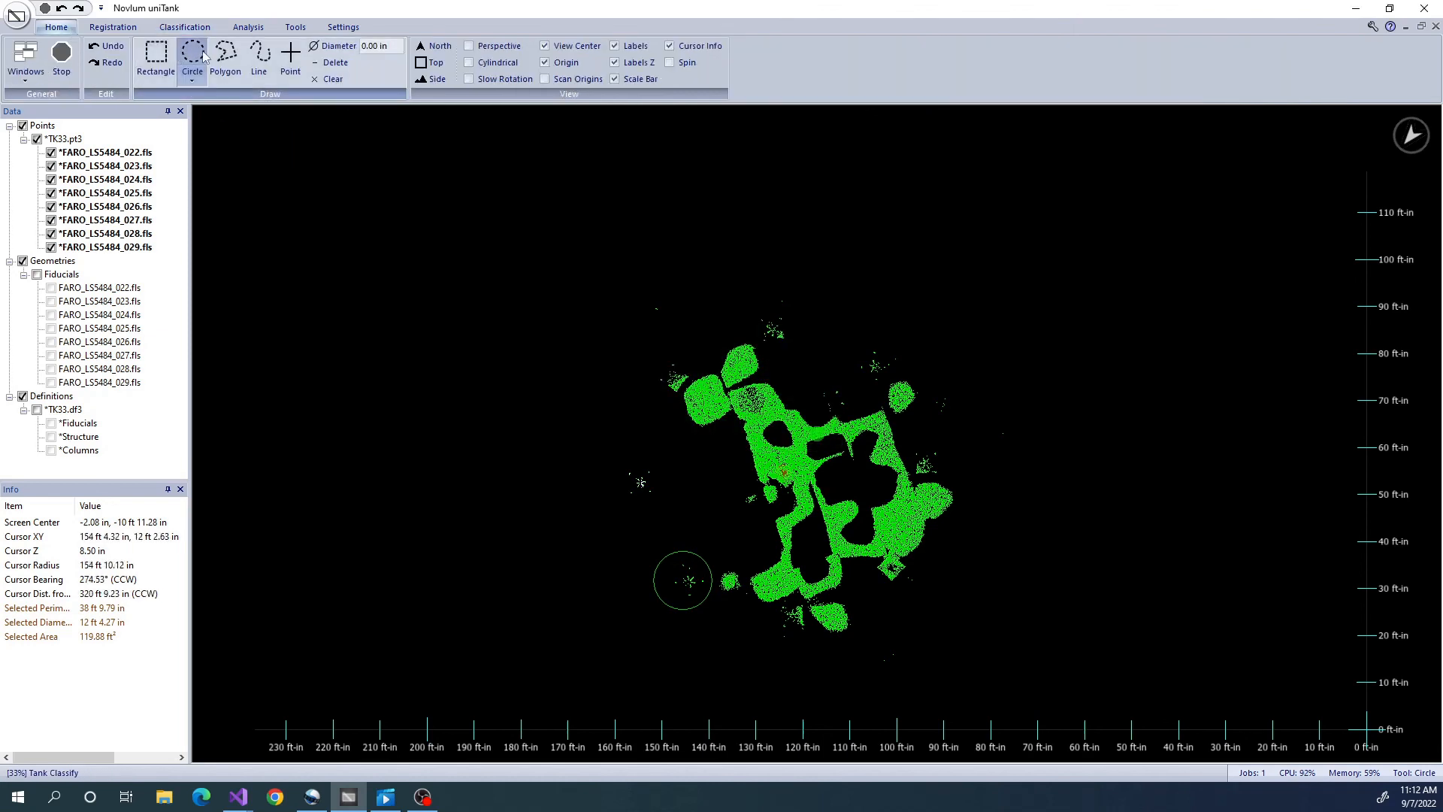
left_click(226, 59)
left_click(749, 338)
left_click(844, 412)
left_click(886, 392)
left_click(830, 266)
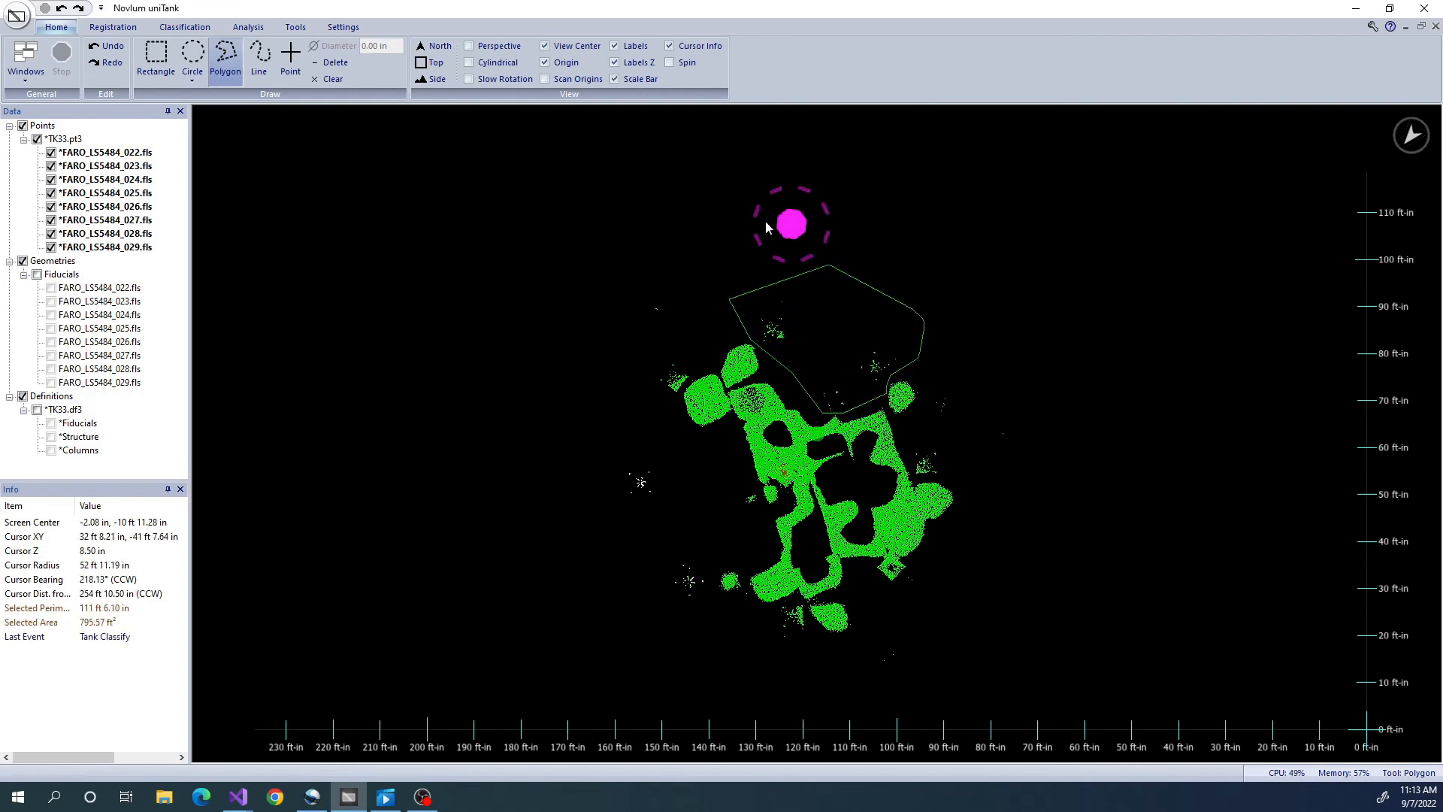
Classify the points in the polygon above the central cluster as Other in all scans, within the 8.00–9.00 in slice.
left_click(184, 26)
left_click(911, 79)
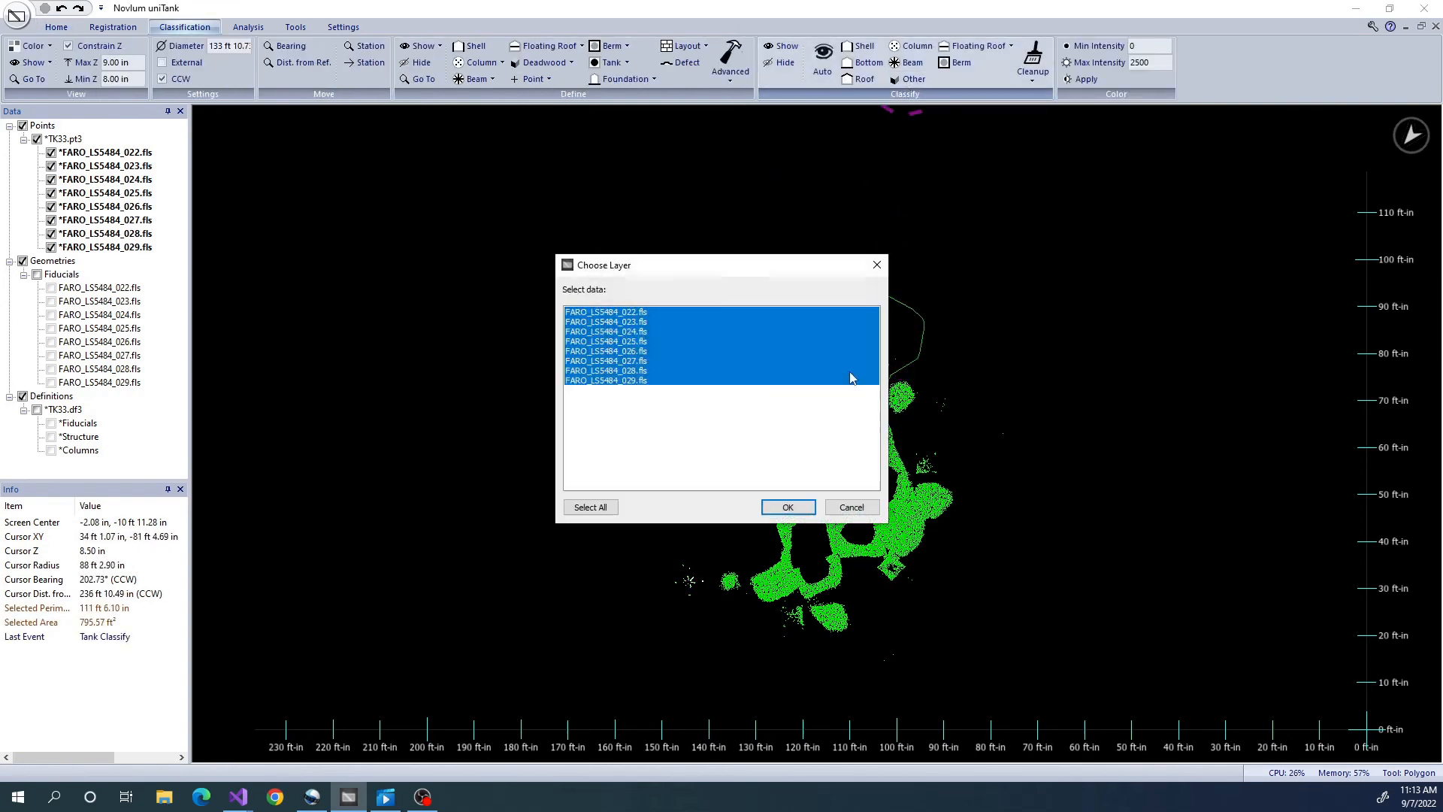
left_click(810, 508)
left_click(744, 429)
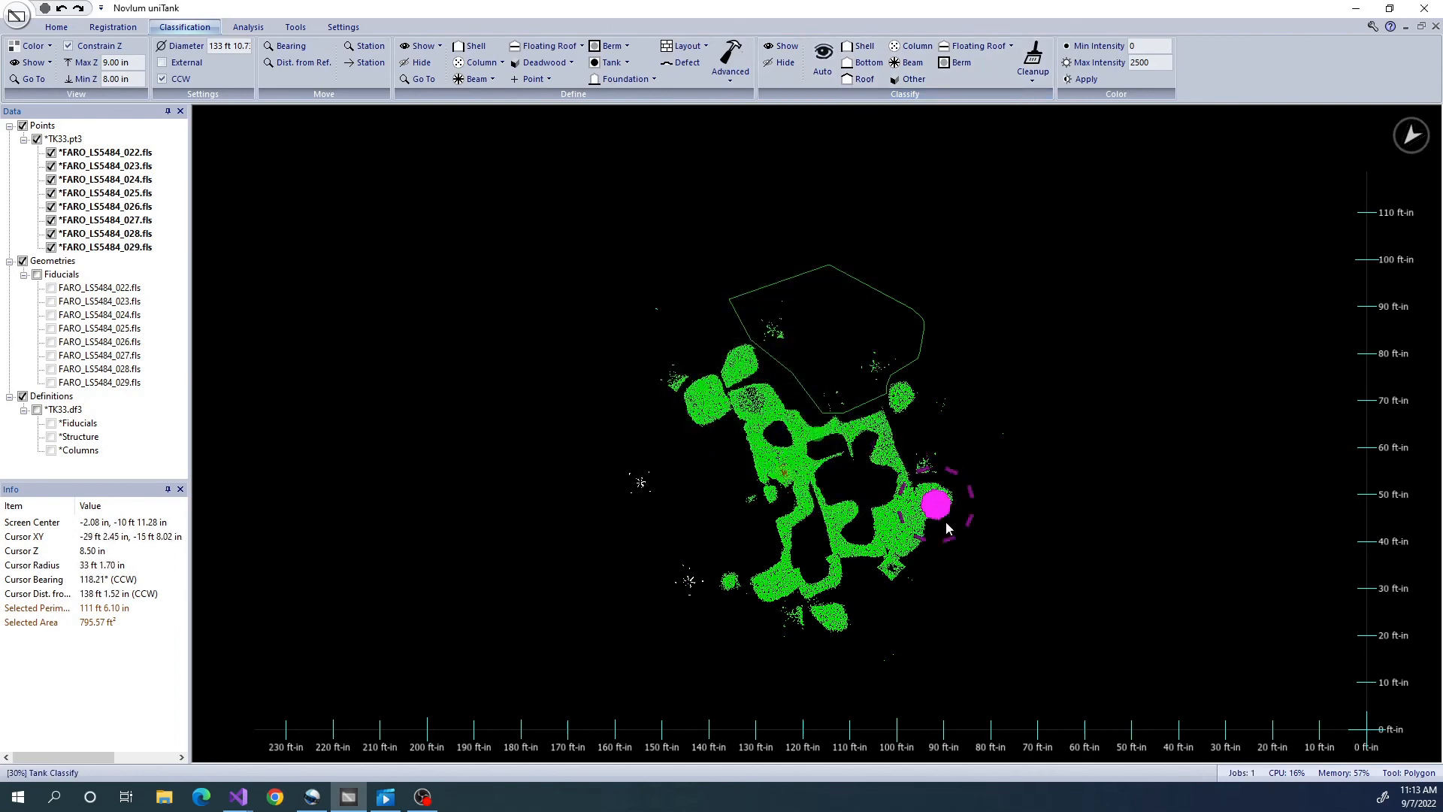
Draw a polygon of about 567 ft² around the stray points to the upper right of the central cluster.
left_click(897, 433)
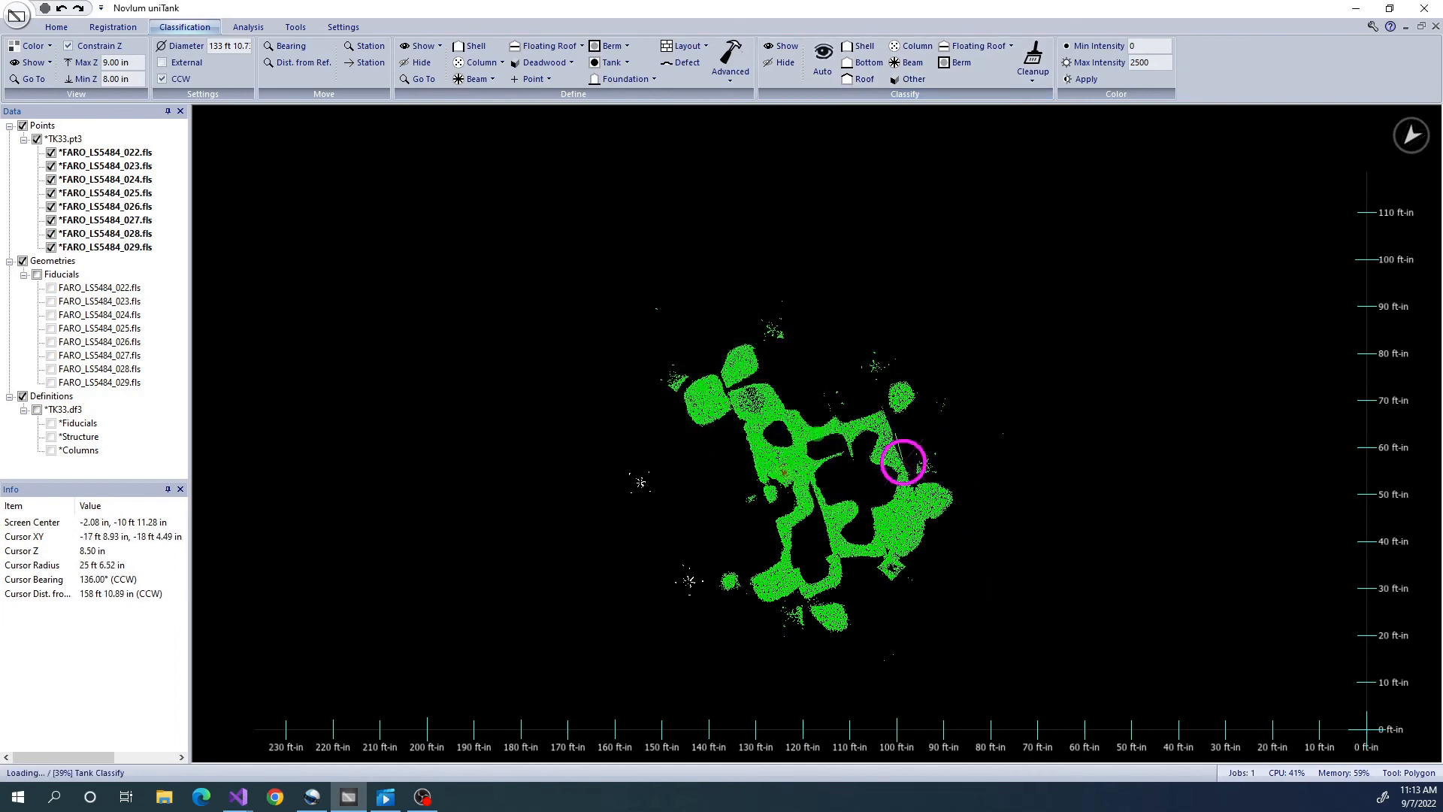
left_click(917, 482)
left_click(952, 470)
left_click(1023, 454)
left_click(1043, 382)
double_click(974, 347)
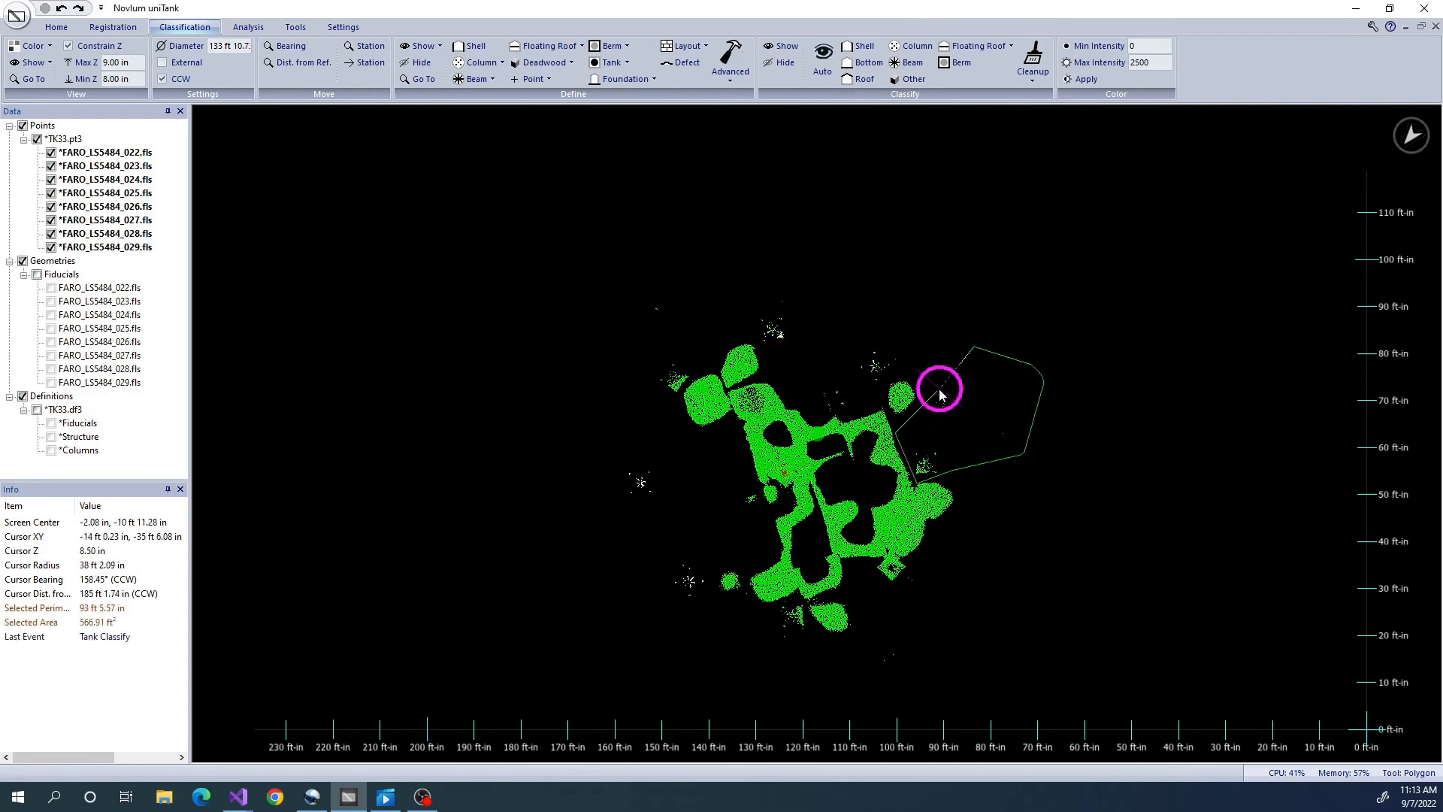
Classify the points in the upper-right polygon as Other in all scans, within the 8.00–9.00 in slice.
left_click(897, 81)
left_click(788, 507)
left_click(773, 433)
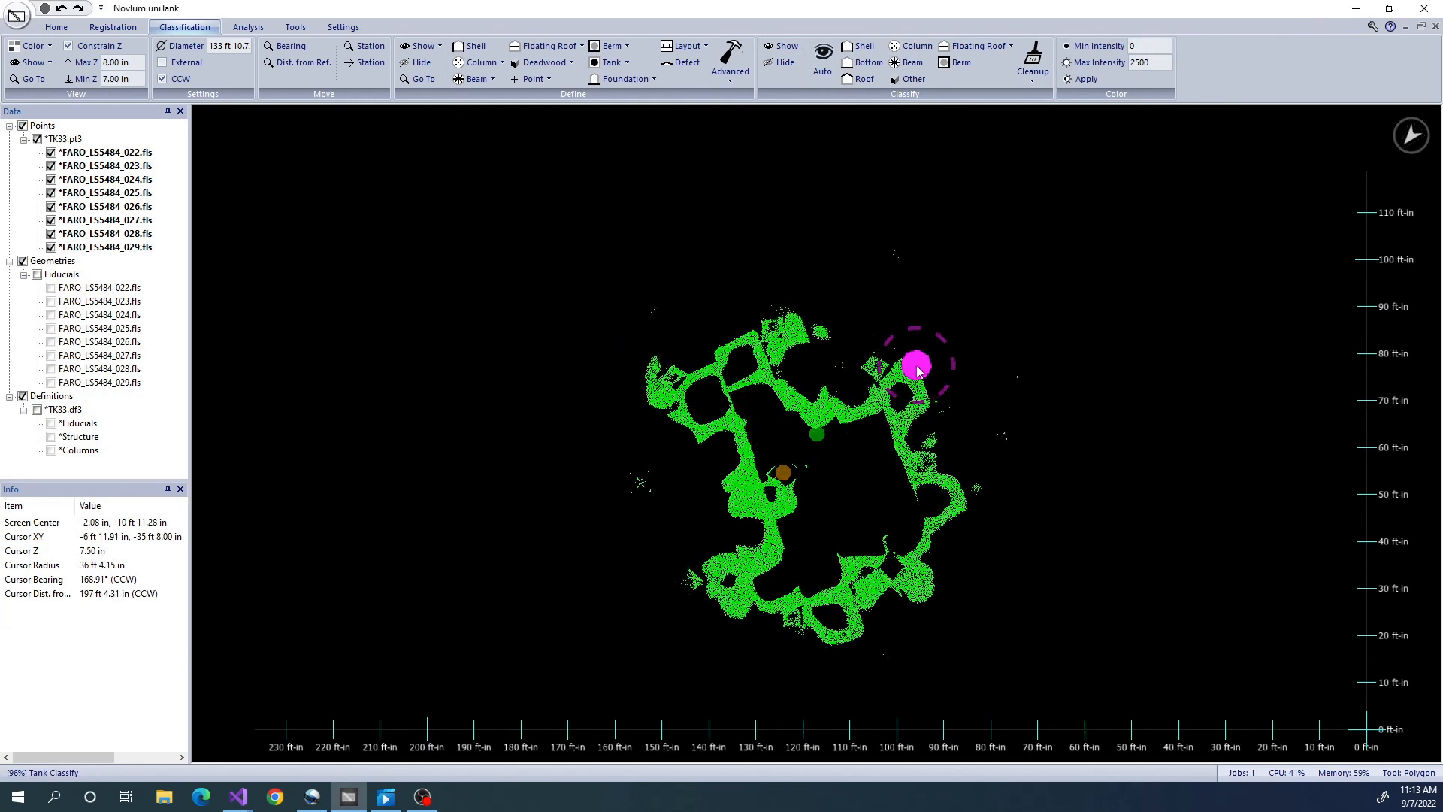
In the 7.00–8.00 in slice, draw a ring-shaped polygon of about 8,799 ft² around the stray points outside the dense bottom outline.
left_click(678, 455)
left_click(682, 518)
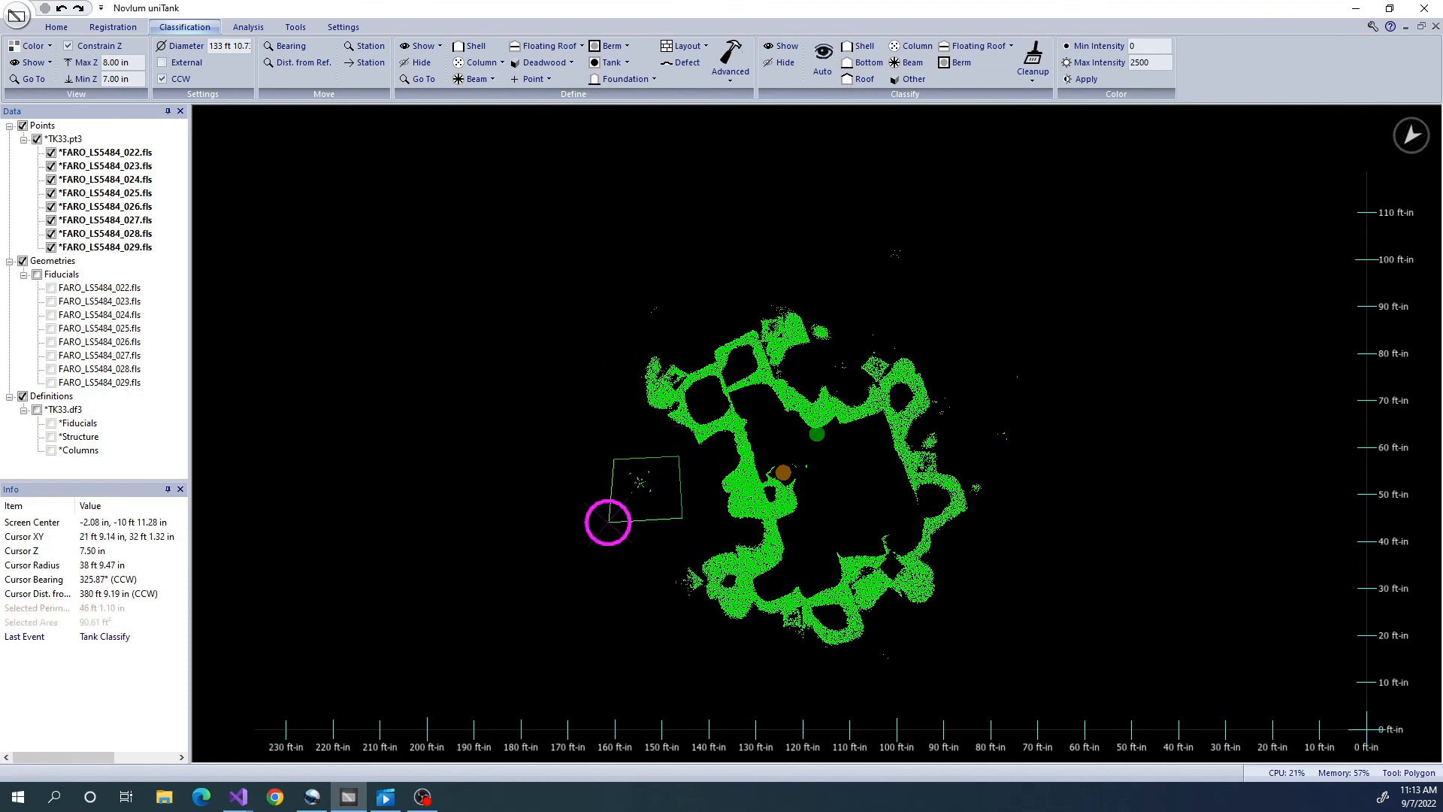
left_click(608, 522)
left_click(679, 633)
left_click(799, 667)
left_click(941, 623)
left_click(993, 578)
left_click(982, 499)
left_click(967, 496)
left_click(930, 400)
left_click(932, 379)
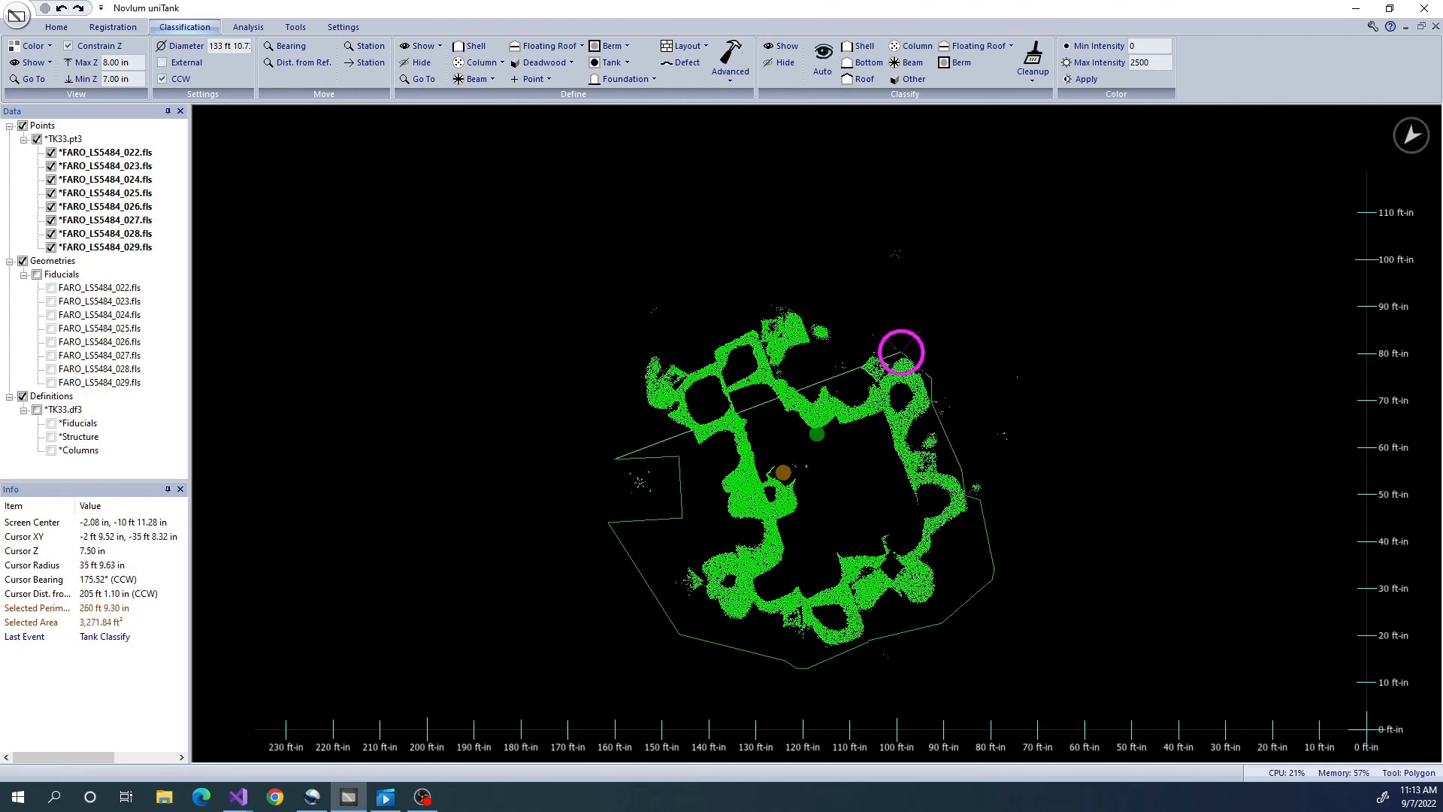
left_click(874, 347)
left_click(804, 284)
left_click(681, 332)
left_click(614, 351)
mouse_move(572, 288)
left_mouse_down()
mouse_move(1108, 158)
mouse_move(1138, 623)
mouse_move(721, 718)
mouse_move(485, 577)
left_mouse_up()
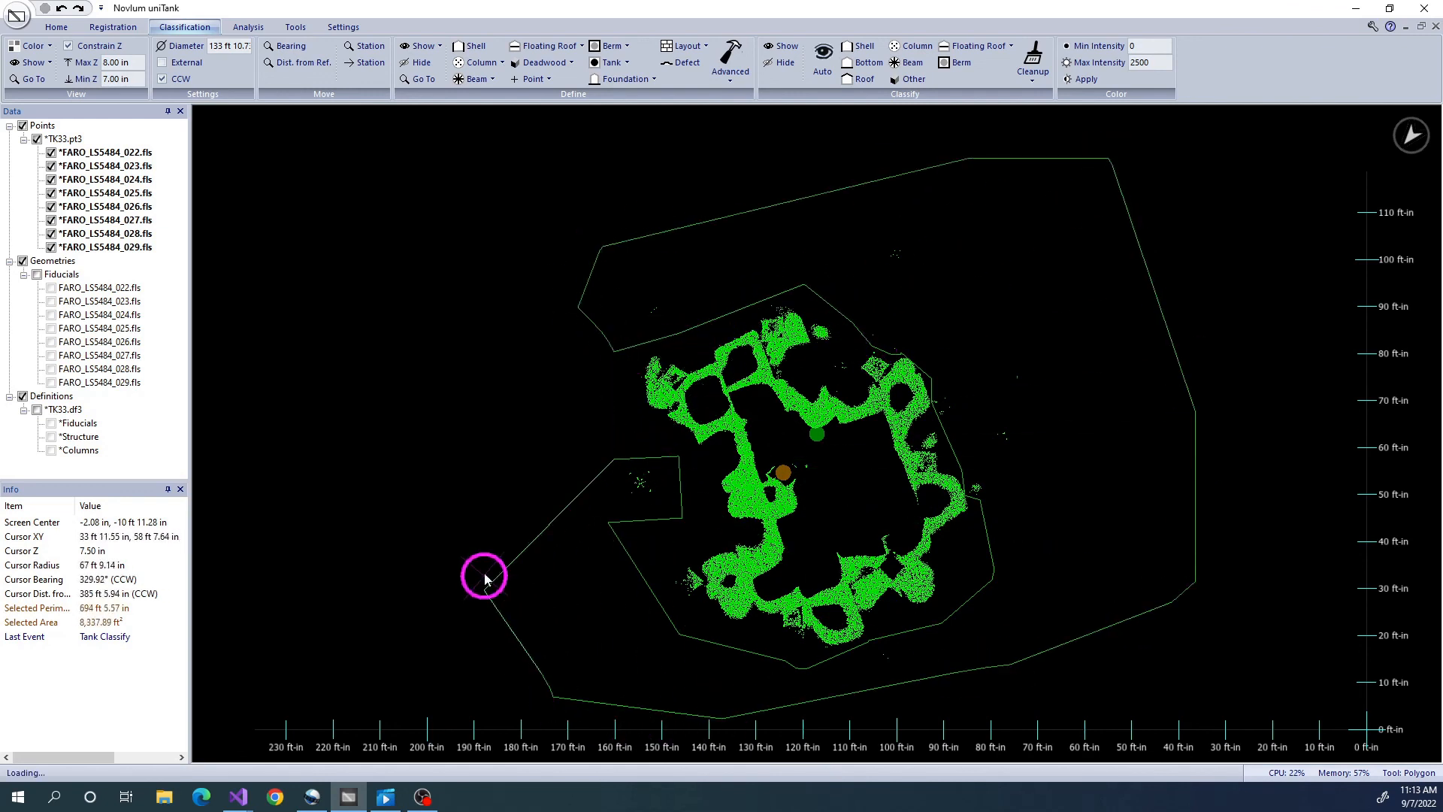
Classify the points in the ring-shaped polygon as Other in all scans, between 7.00 in and 8.00 in Z.
left_click(908, 79)
left_click(790, 507)
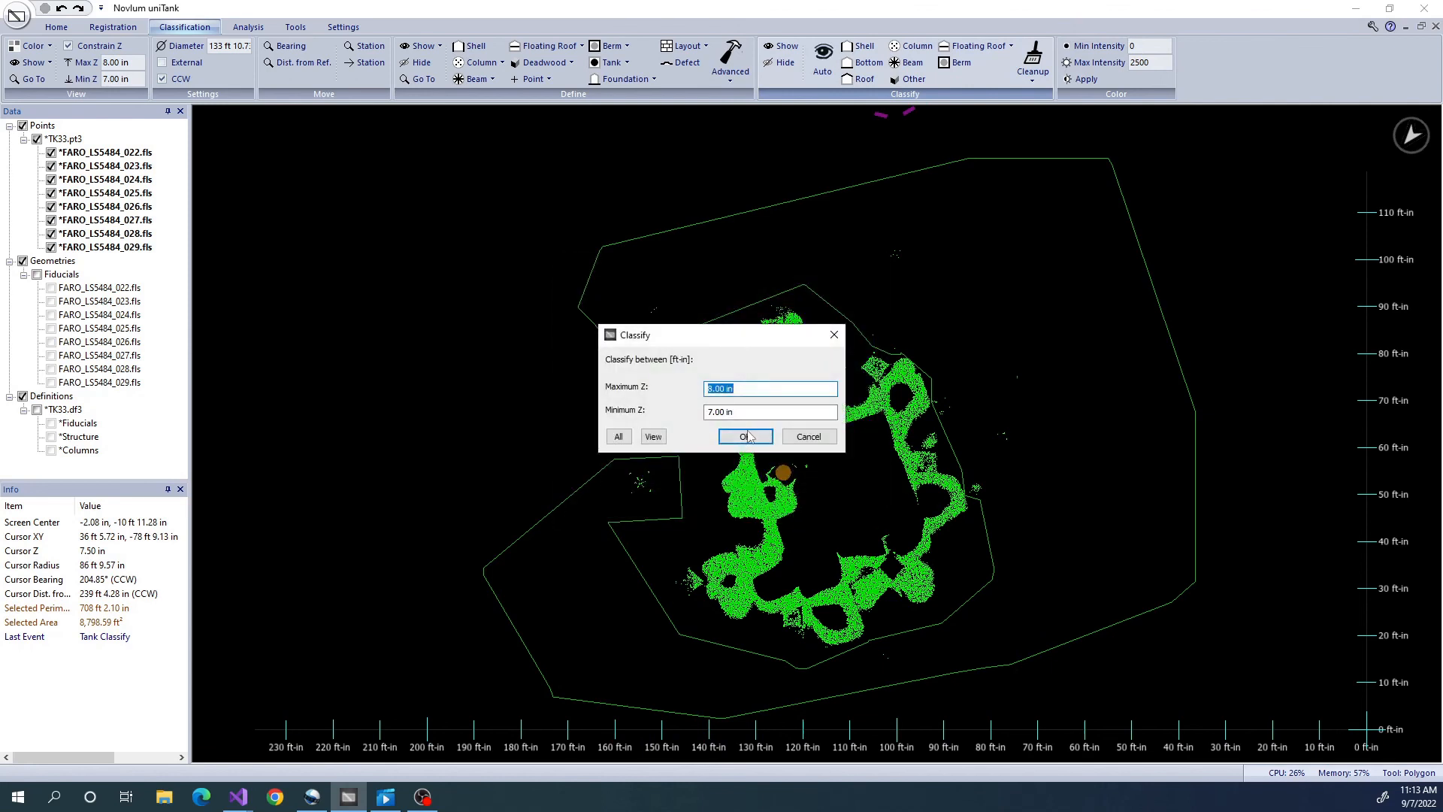
left_click(746, 437)
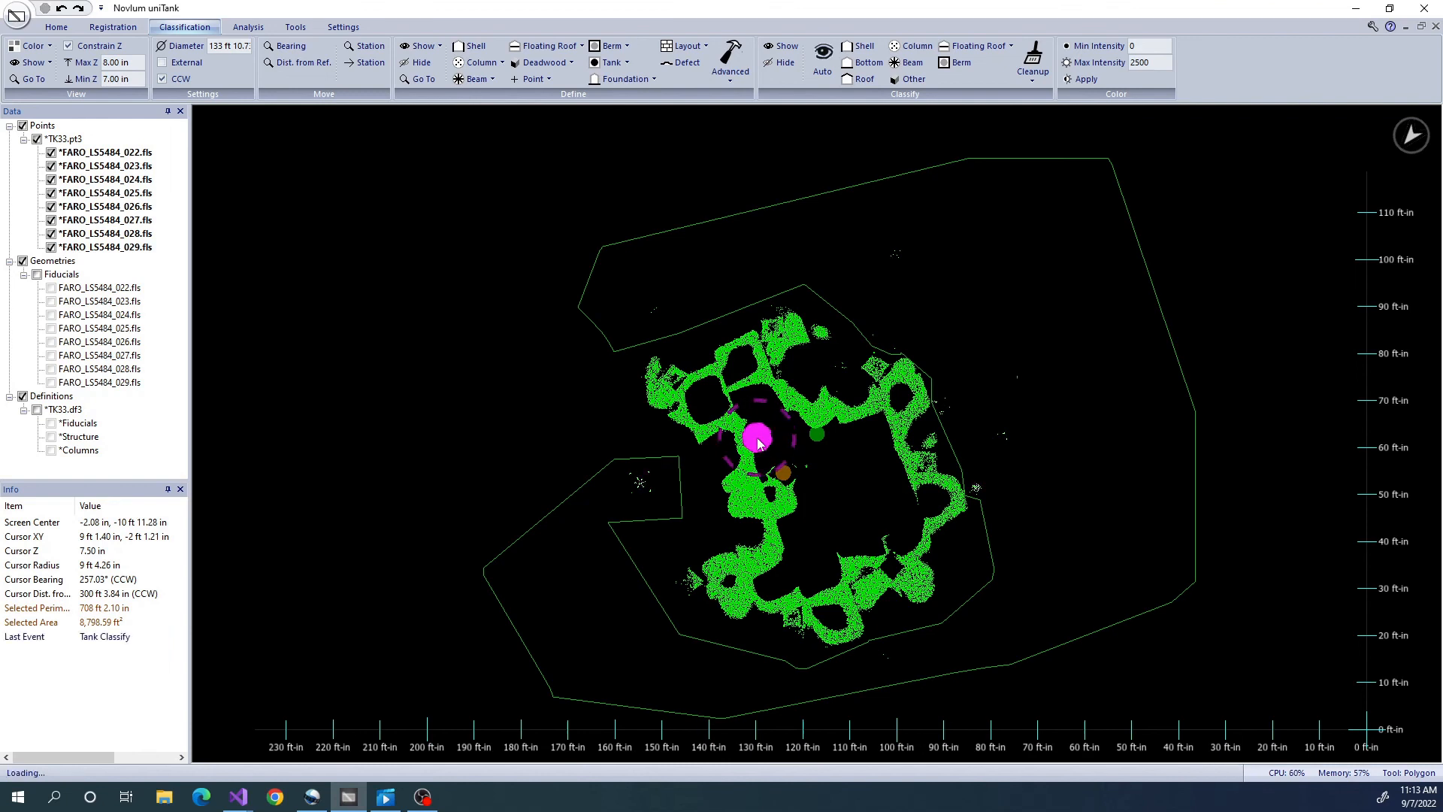
Lower the Z slice to 6.00–7.00 in and draw a polygon of about 5,703 ft² around the stray points beyond the bottom's upper outline.
key("Page_Down")
key("Escape")
left_click(598, 541)
left_click(657, 510)
left_click(662, 466)
left_click(624, 338)
left_click(838, 257)
left_click(918, 318)
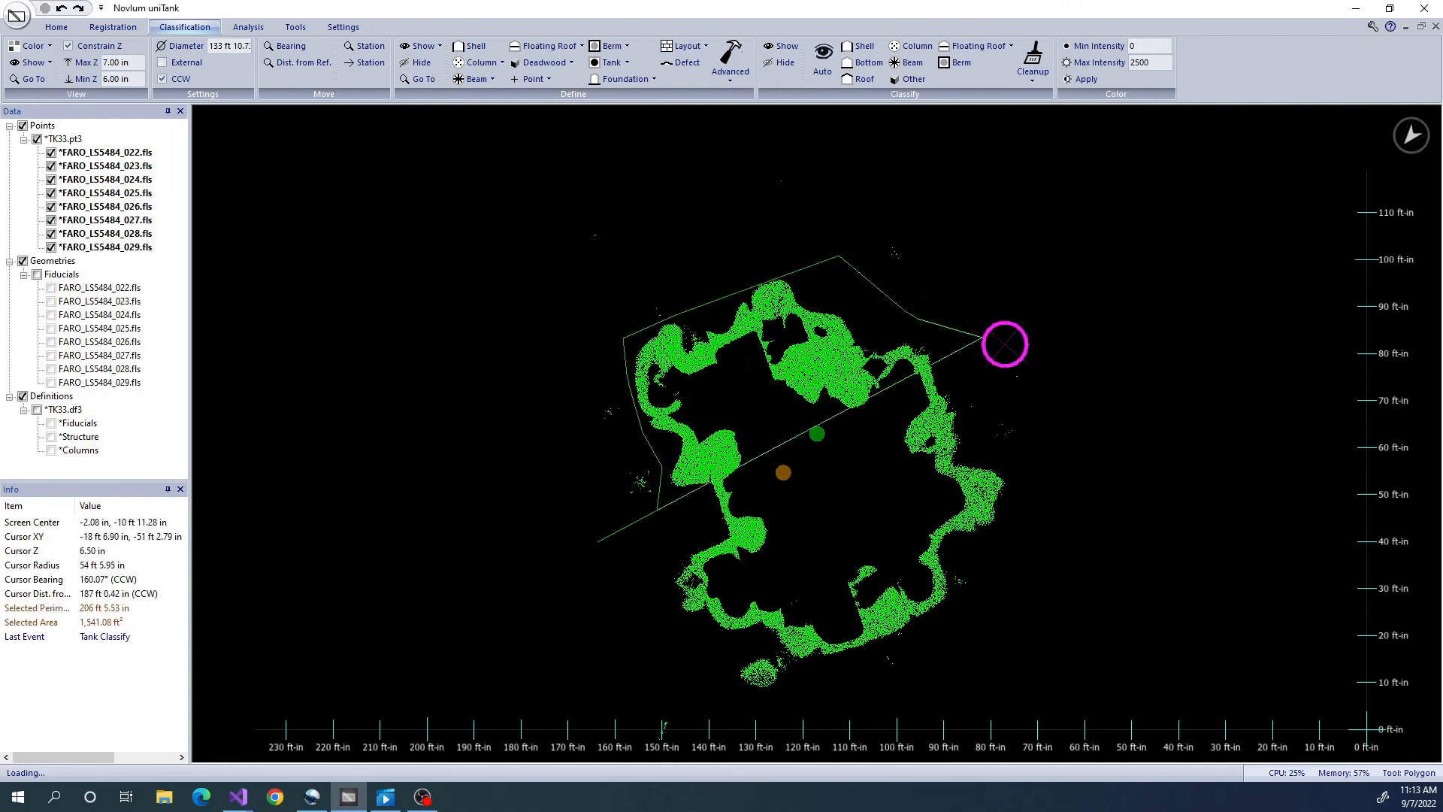
left_click(959, 419)
left_click(1044, 448)
left_click(1083, 263)
left_click(938, 191)
left_click(741, 161)
left_click(453, 234)
left_click(427, 293)
left_click(485, 491)
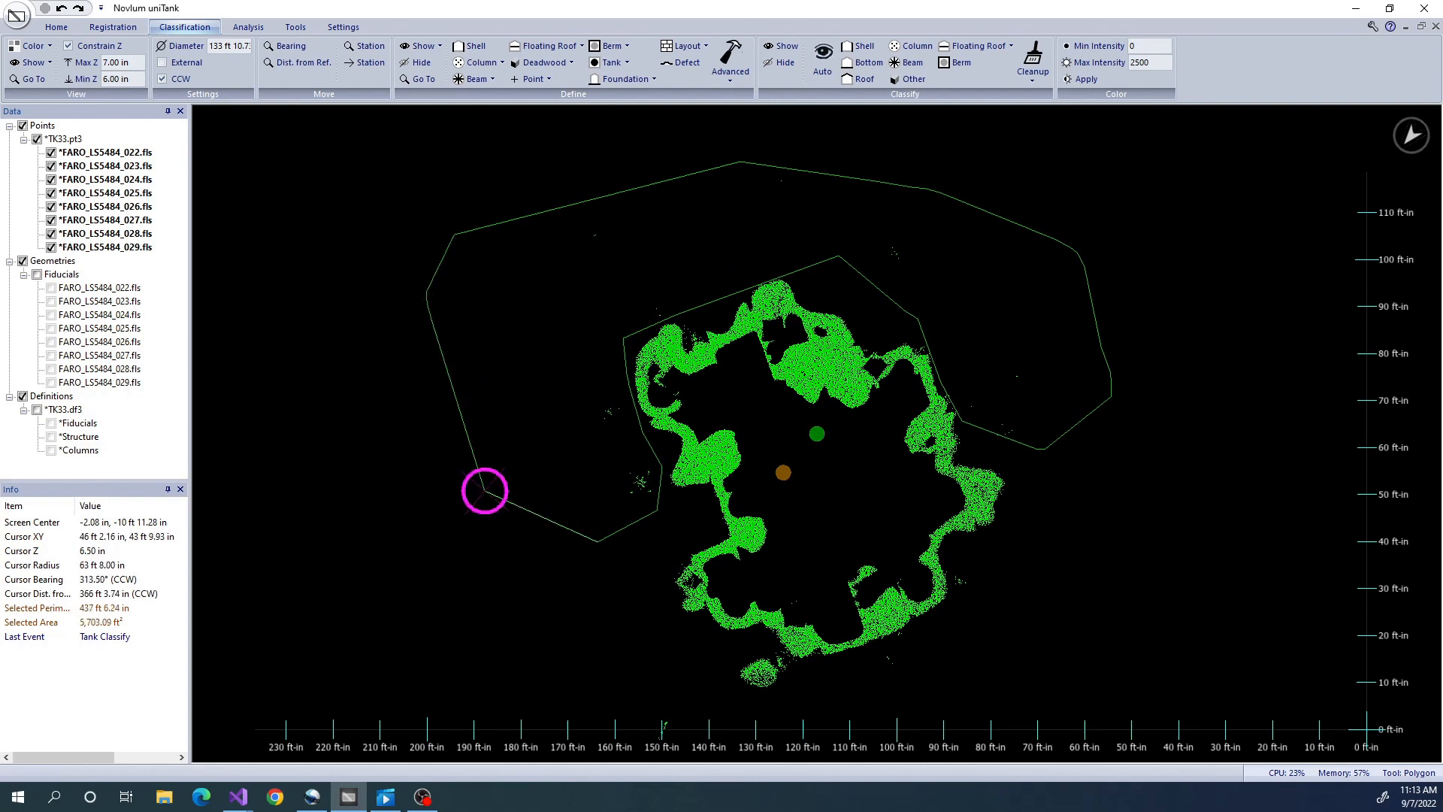
Classify the points in the upper polygon as Other in all scans, between 6.00 in and 7.00 in Z.
left_click(908, 80)
left_click(798, 507)
key("Return")
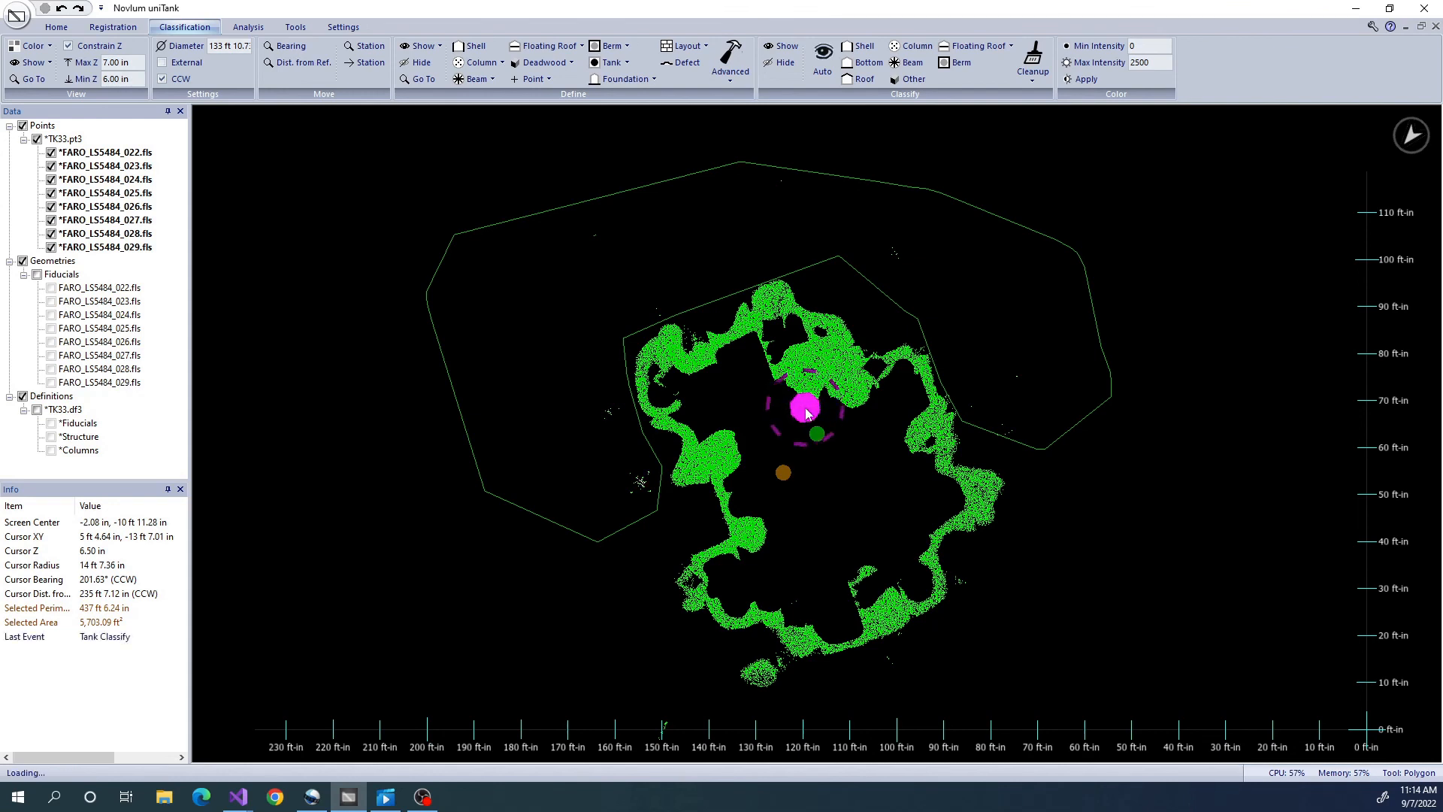
Discard the polygon and draw a circular selection about 146 ft in diameter around the entire tank bottom.
key("Escape")
left_click(423, 797)
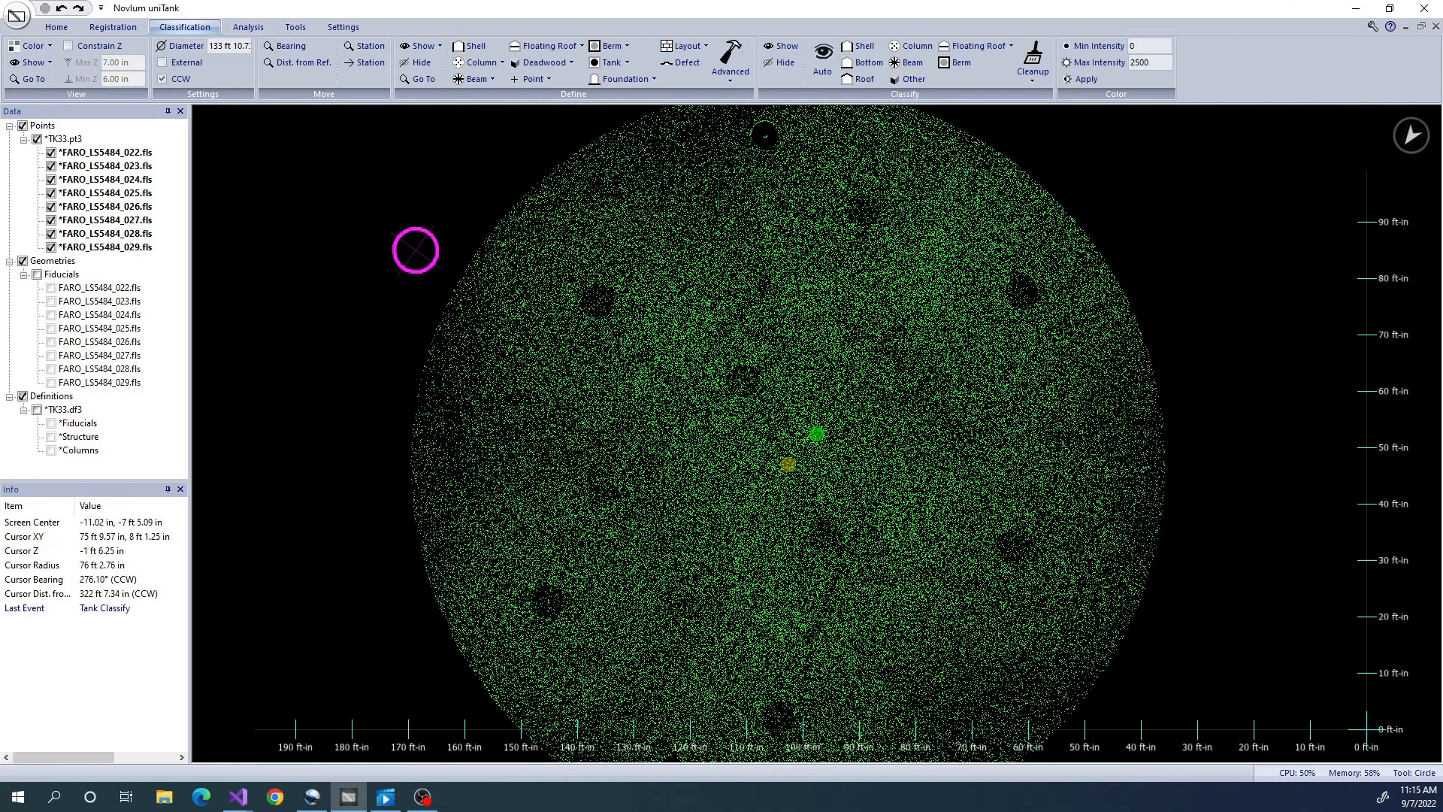
left_click(1125, 668)
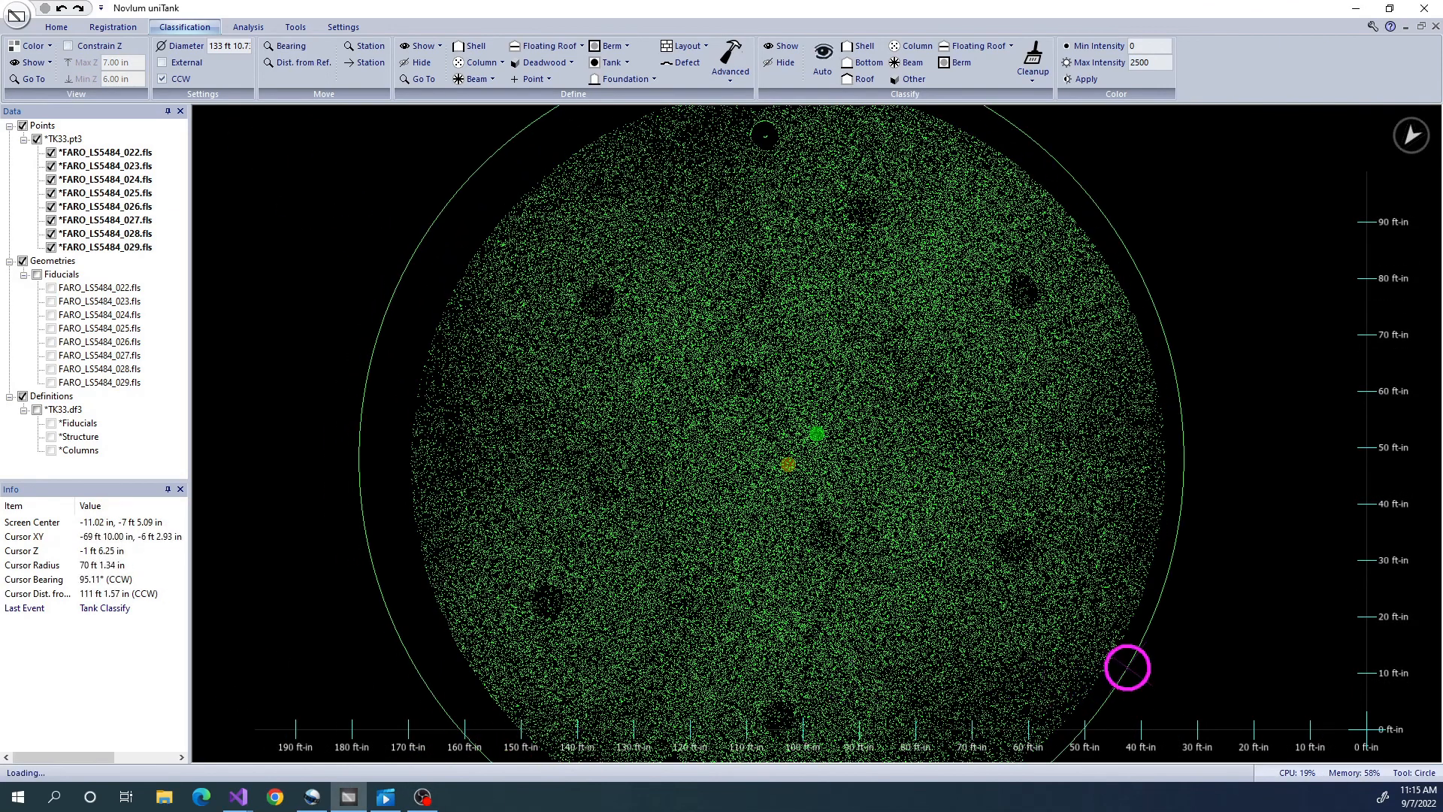
Clean up the Bottom class in all scans with percentile 1, surface dimension 5 ft, cutoff Above and threshold 1.00 in.
left_click(1032, 60)
left_click(788, 507)
left_click(690, 402)
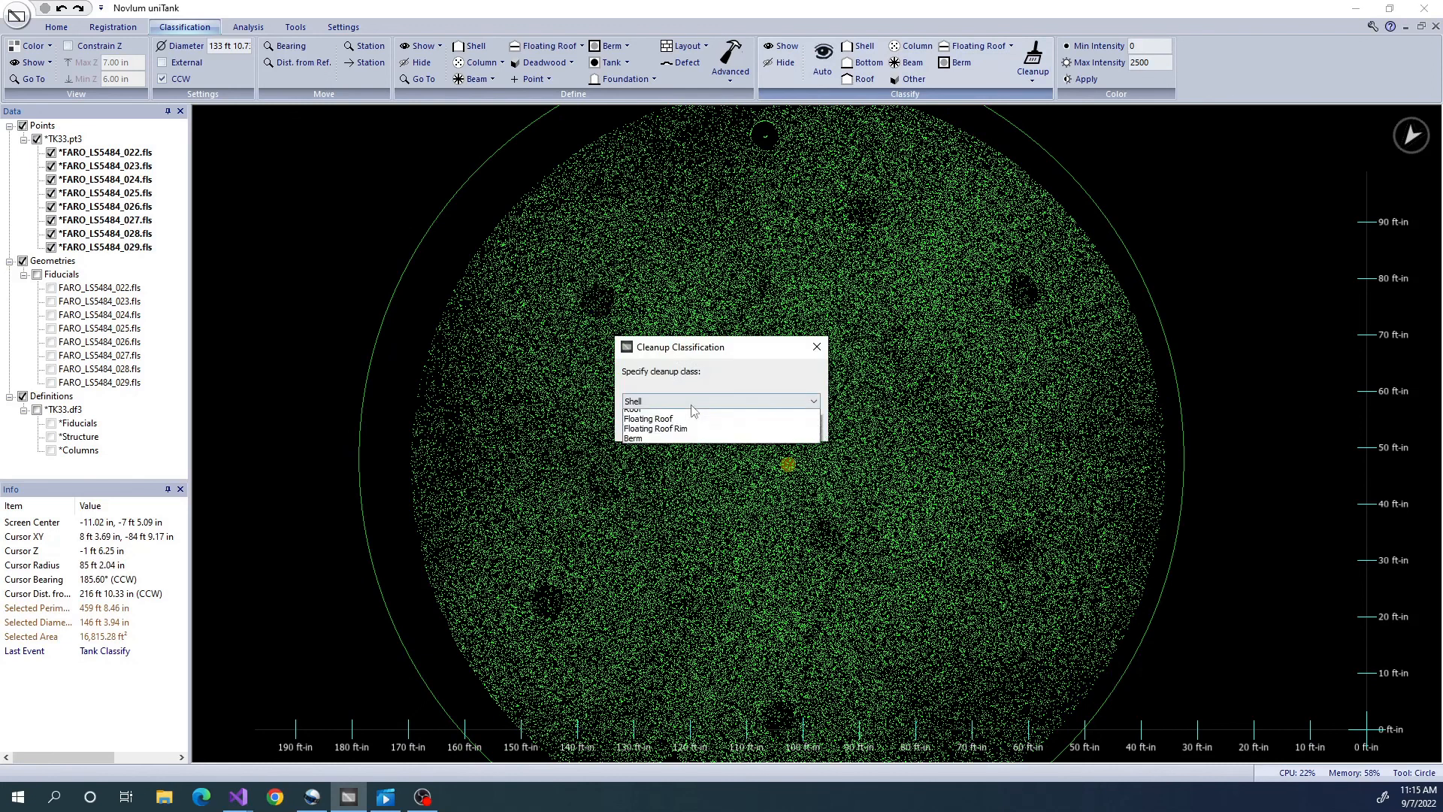
left_click(685, 425)
left_click(728, 425)
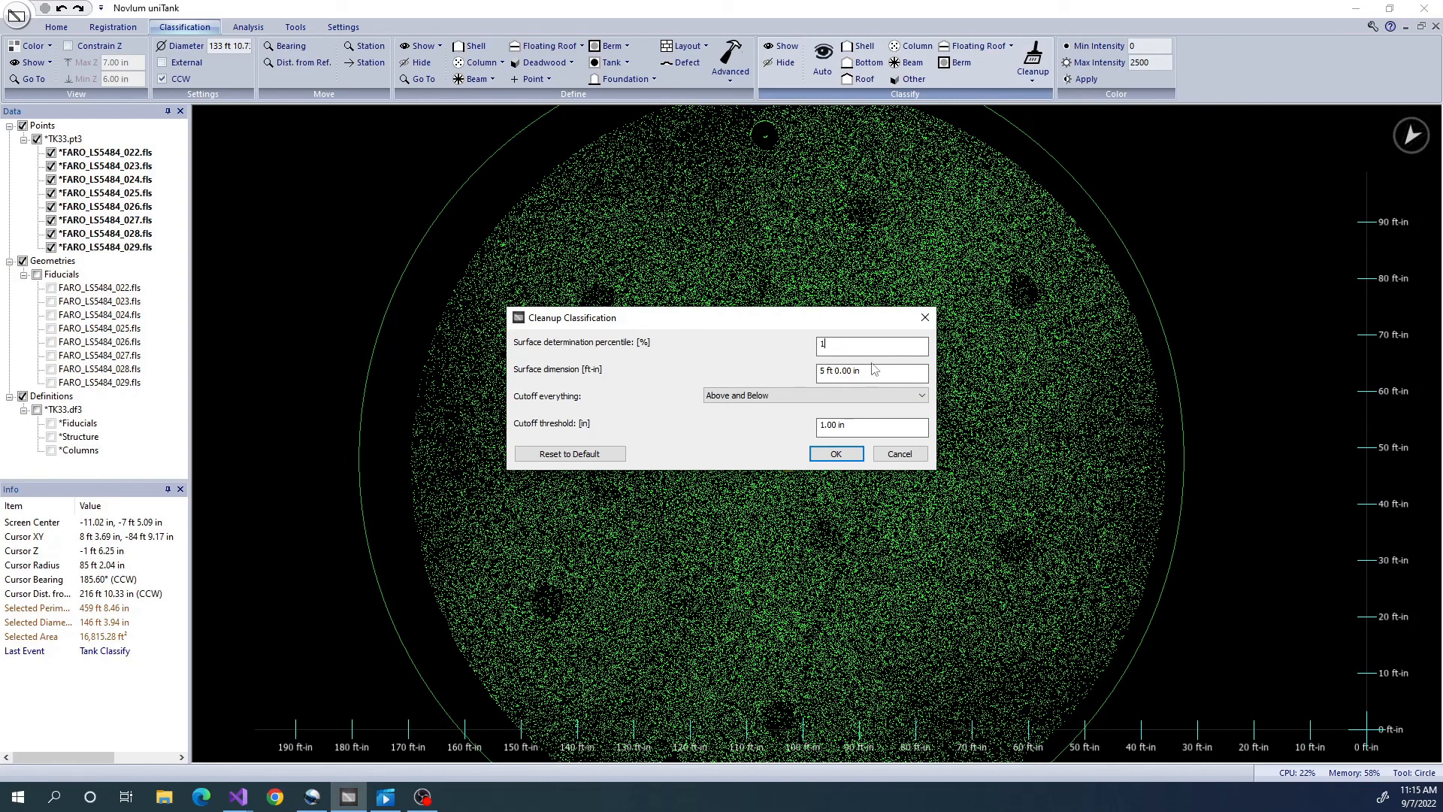
left_click(882, 393)
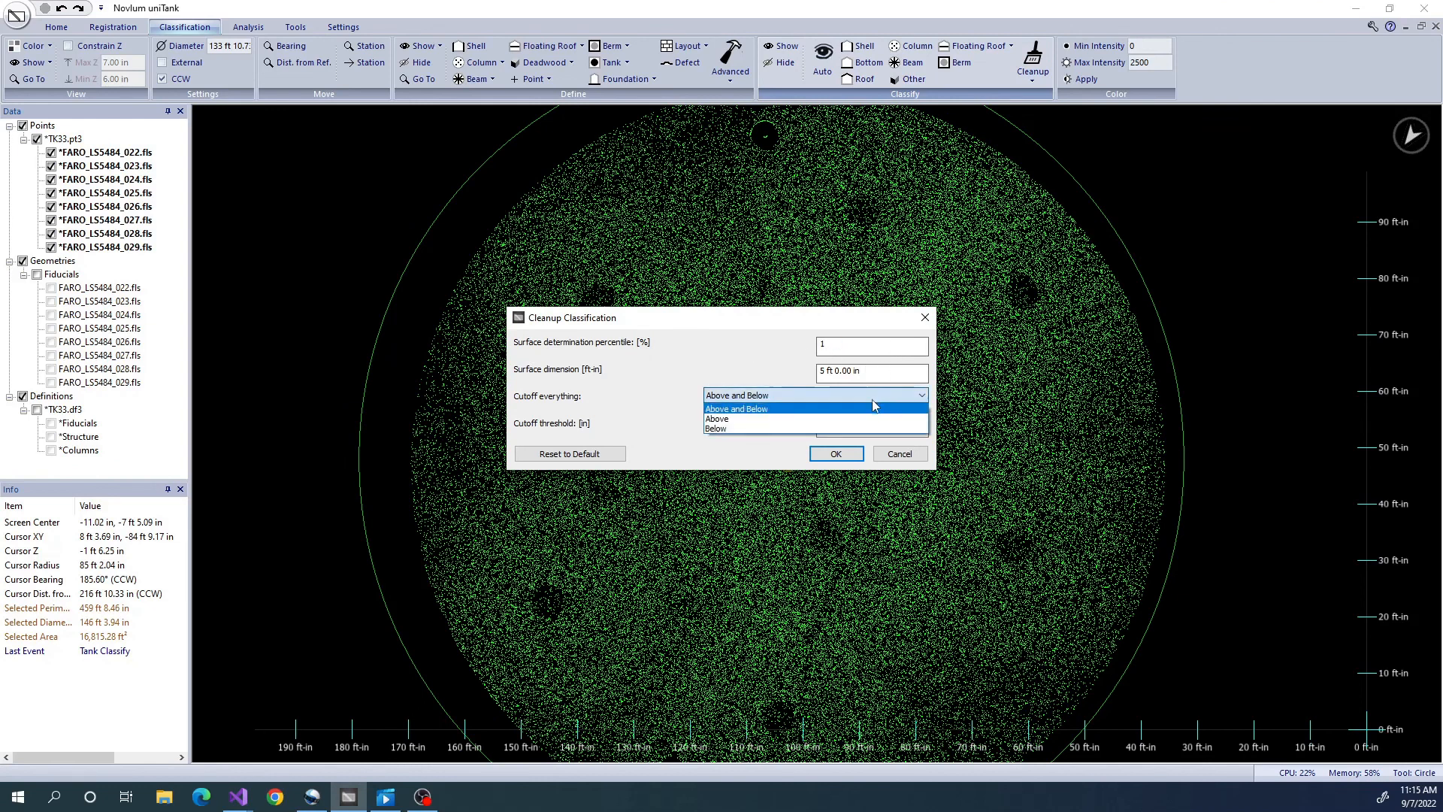
left_click(868, 420)
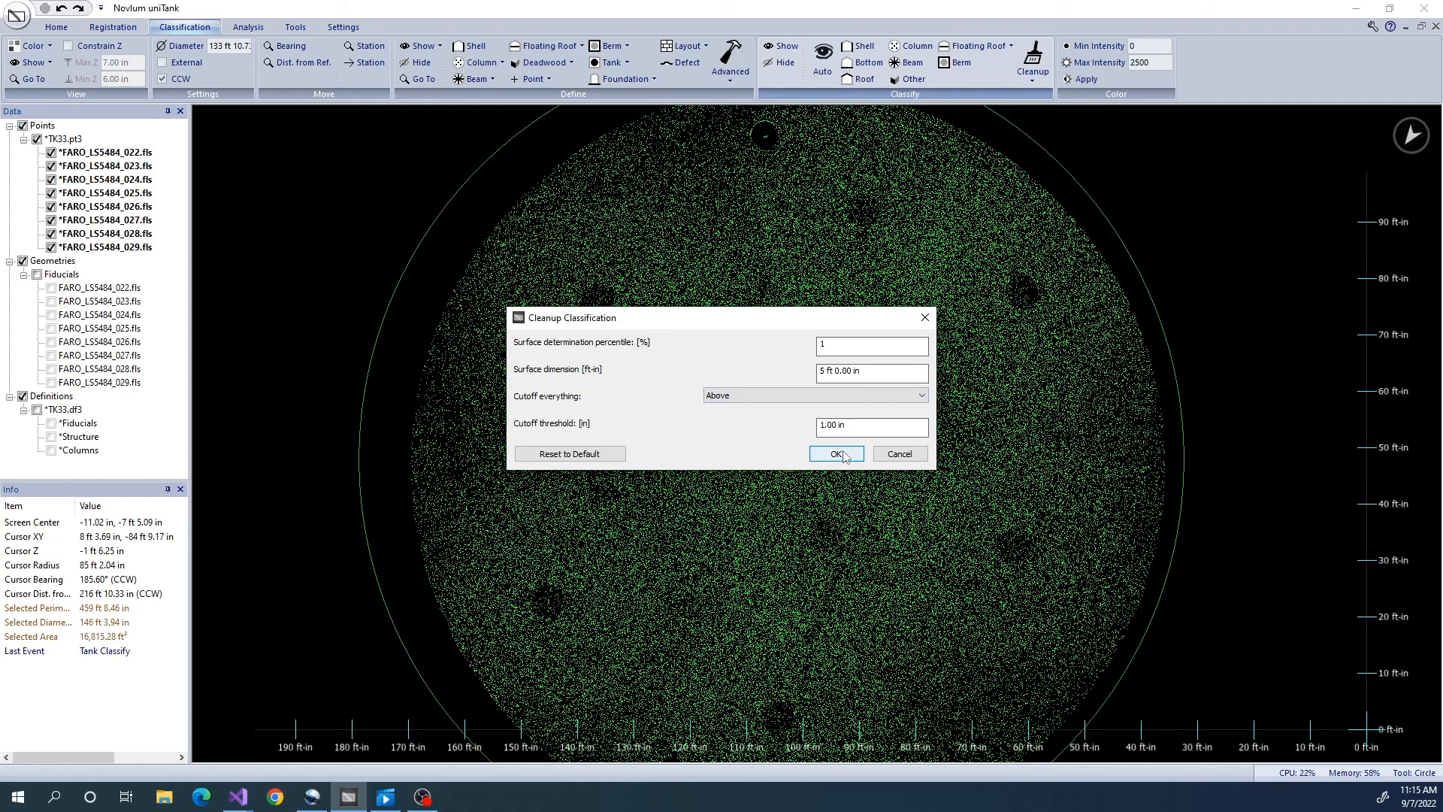
left_click(845, 456)
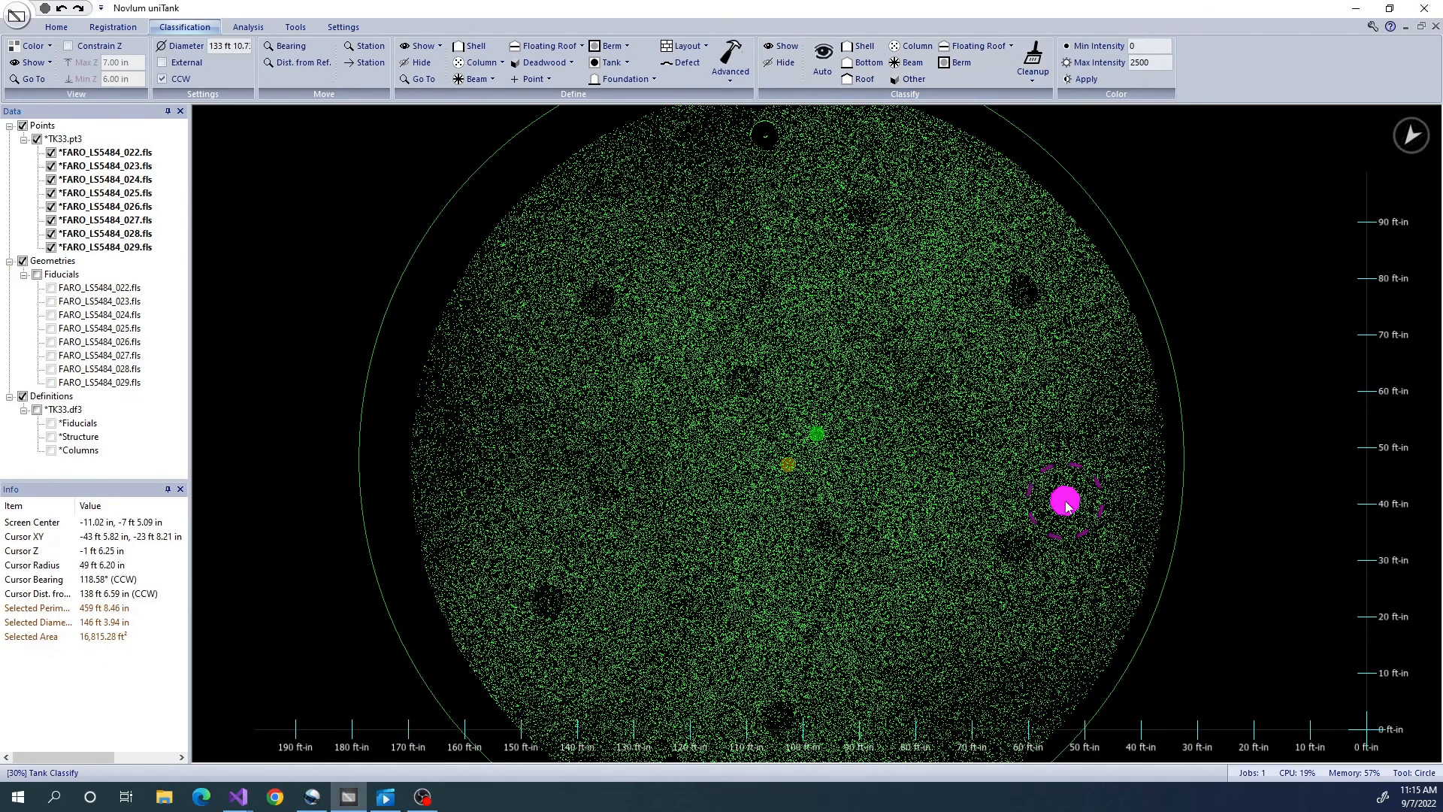
Inspect the cleaned bottom up close, then hide the Bottom class to examine the points removed from it.
middle_click_drag(1071, 562, 1068, 539)
scroll(1151, 551, "down", 1)
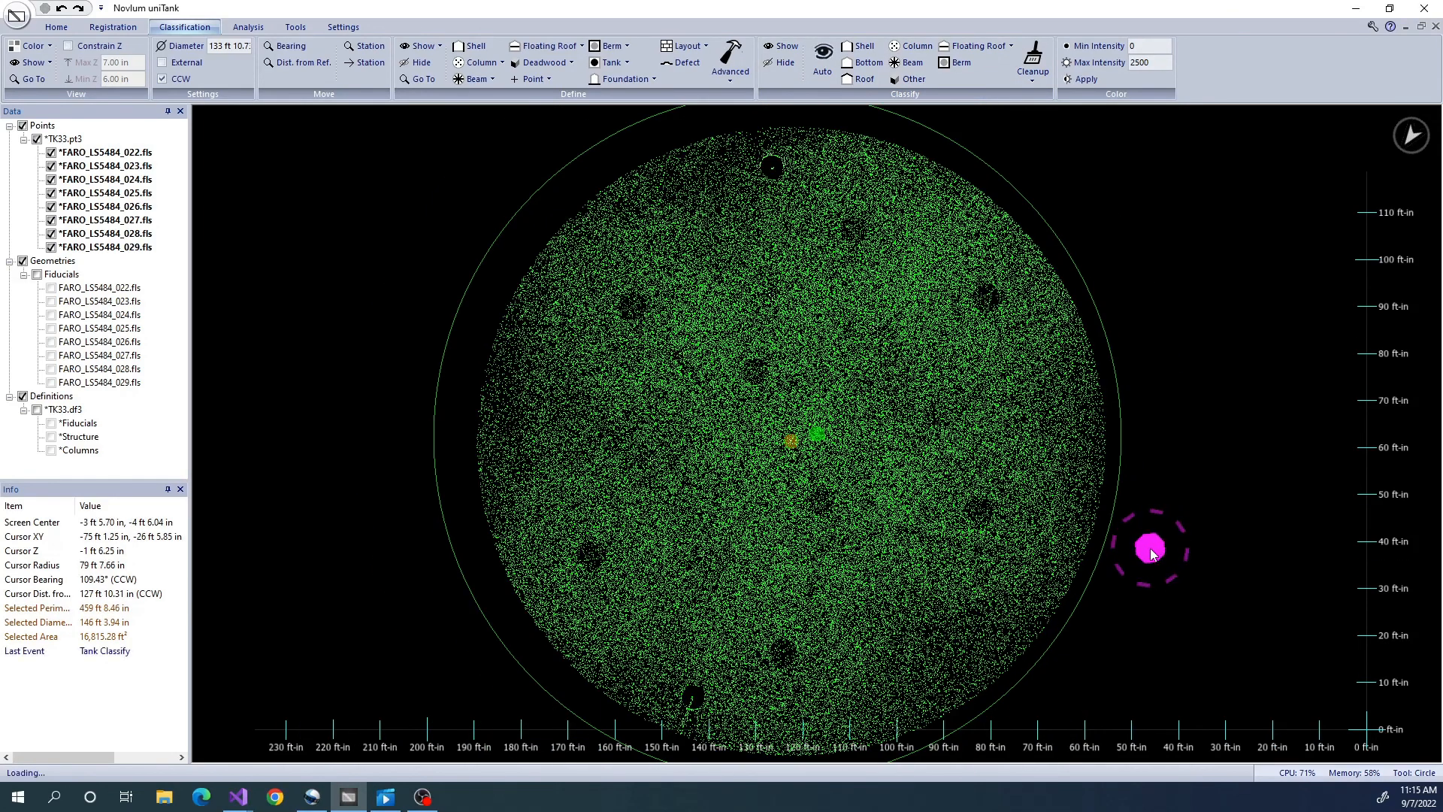
scroll(1150, 549, "up", 3)
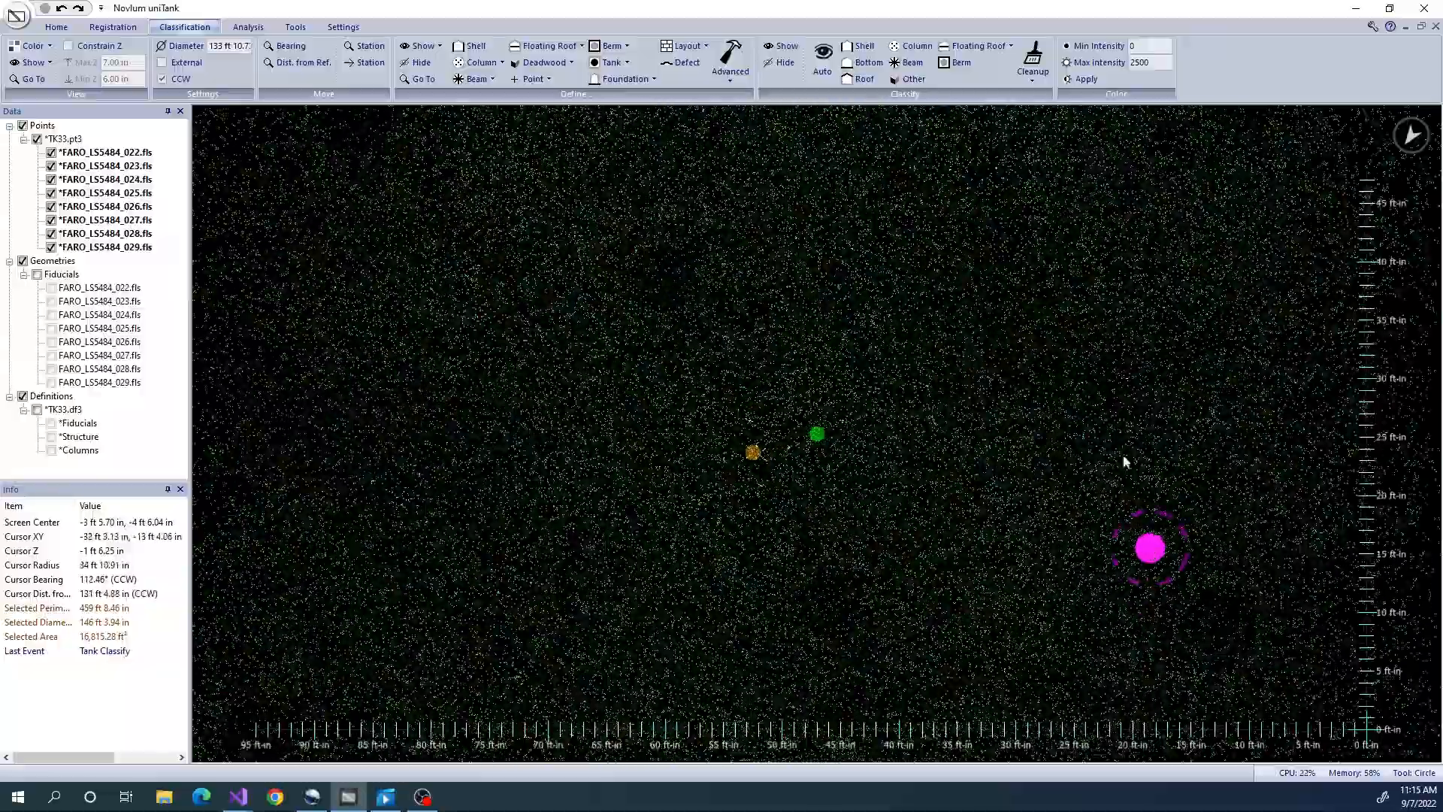
scroll(1071, 471, "up", 3)
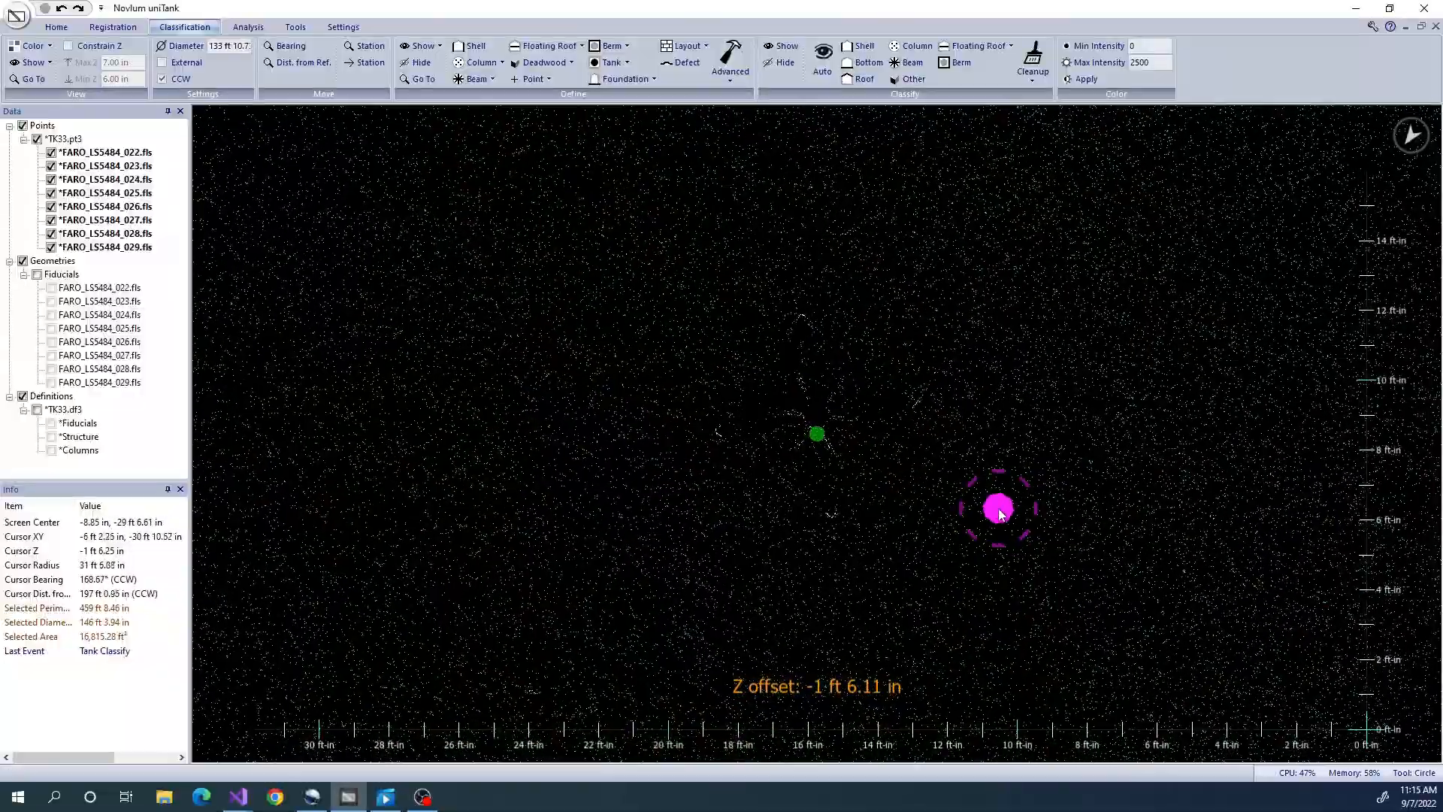
scroll(992, 450, "up", 3)
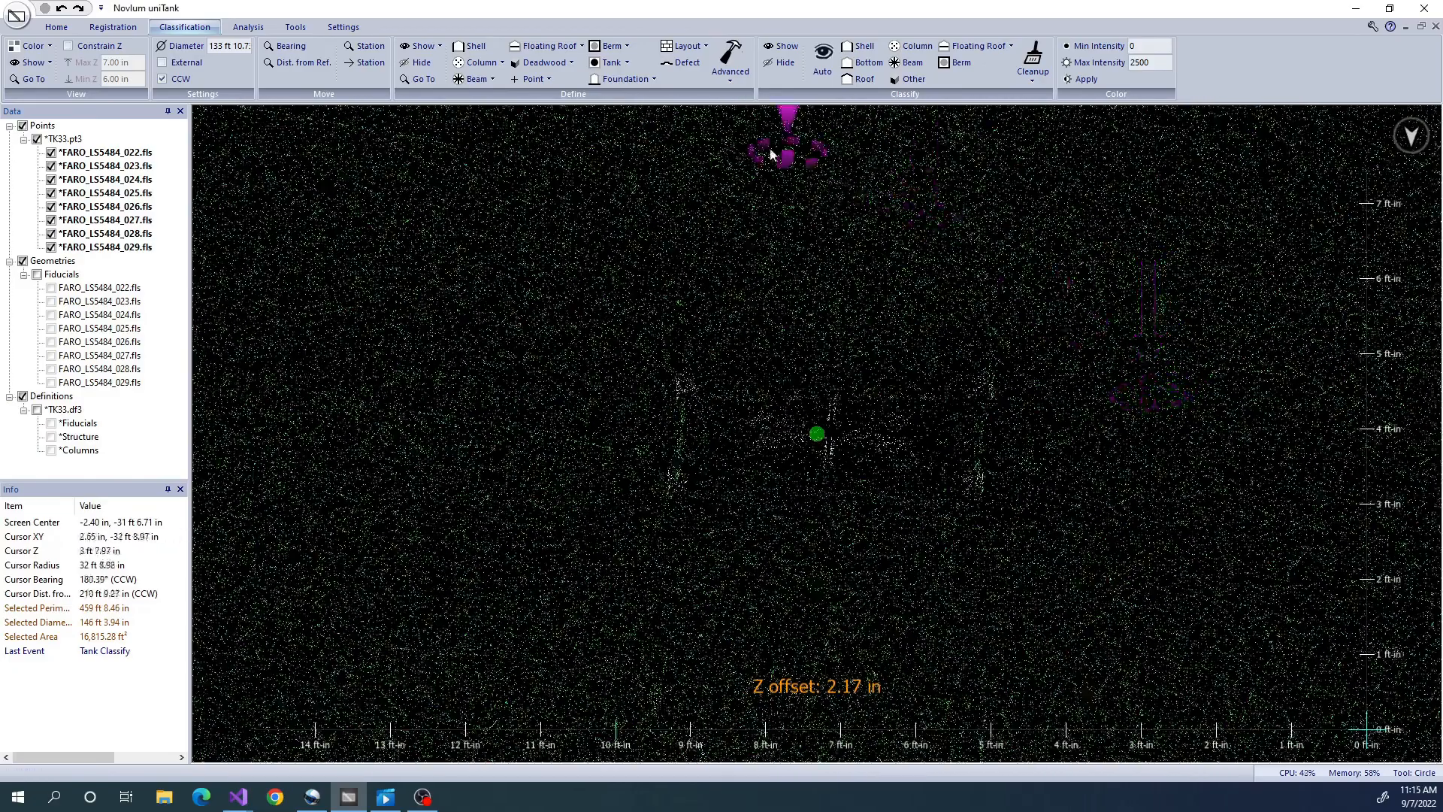
left_click(782, 62)
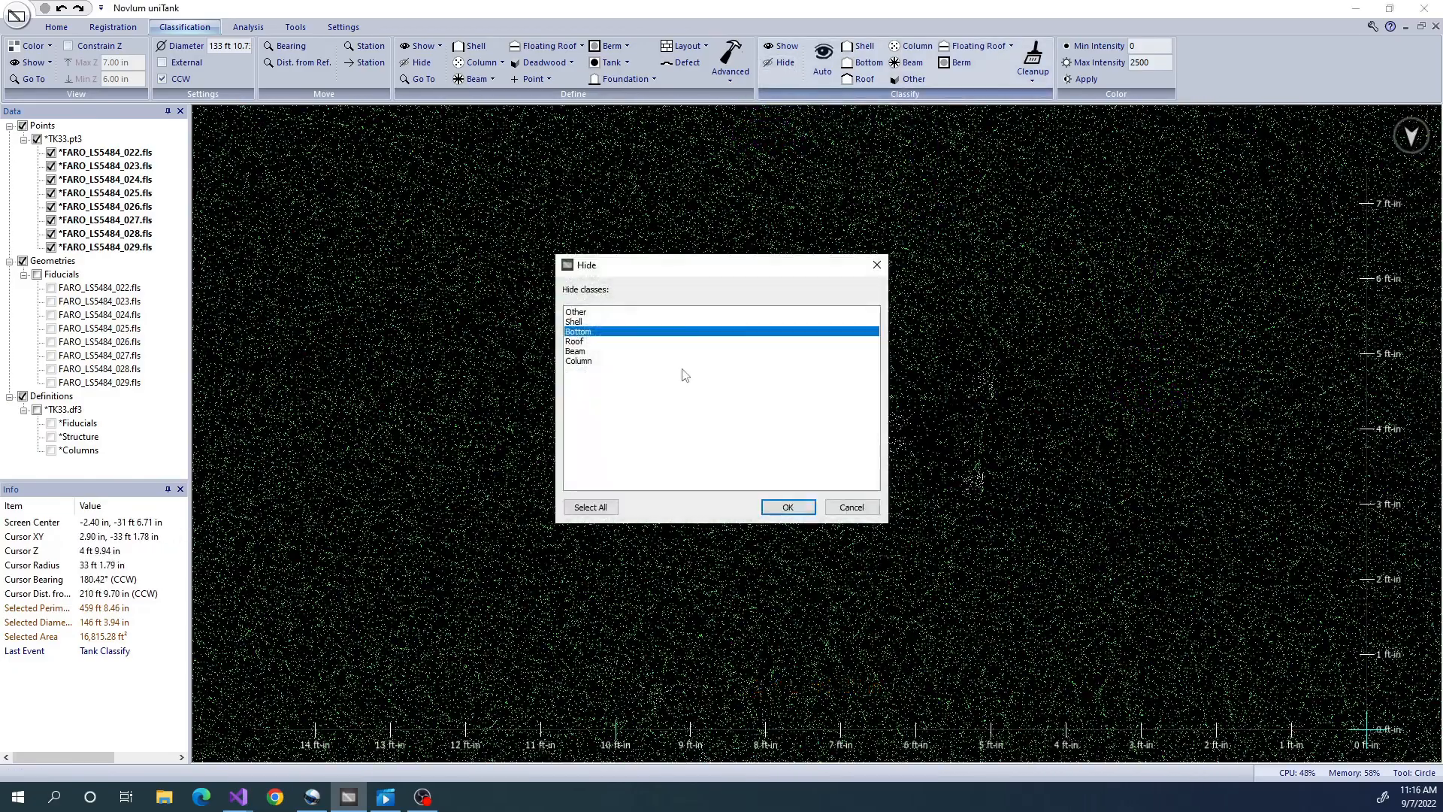
left_click(790, 509)
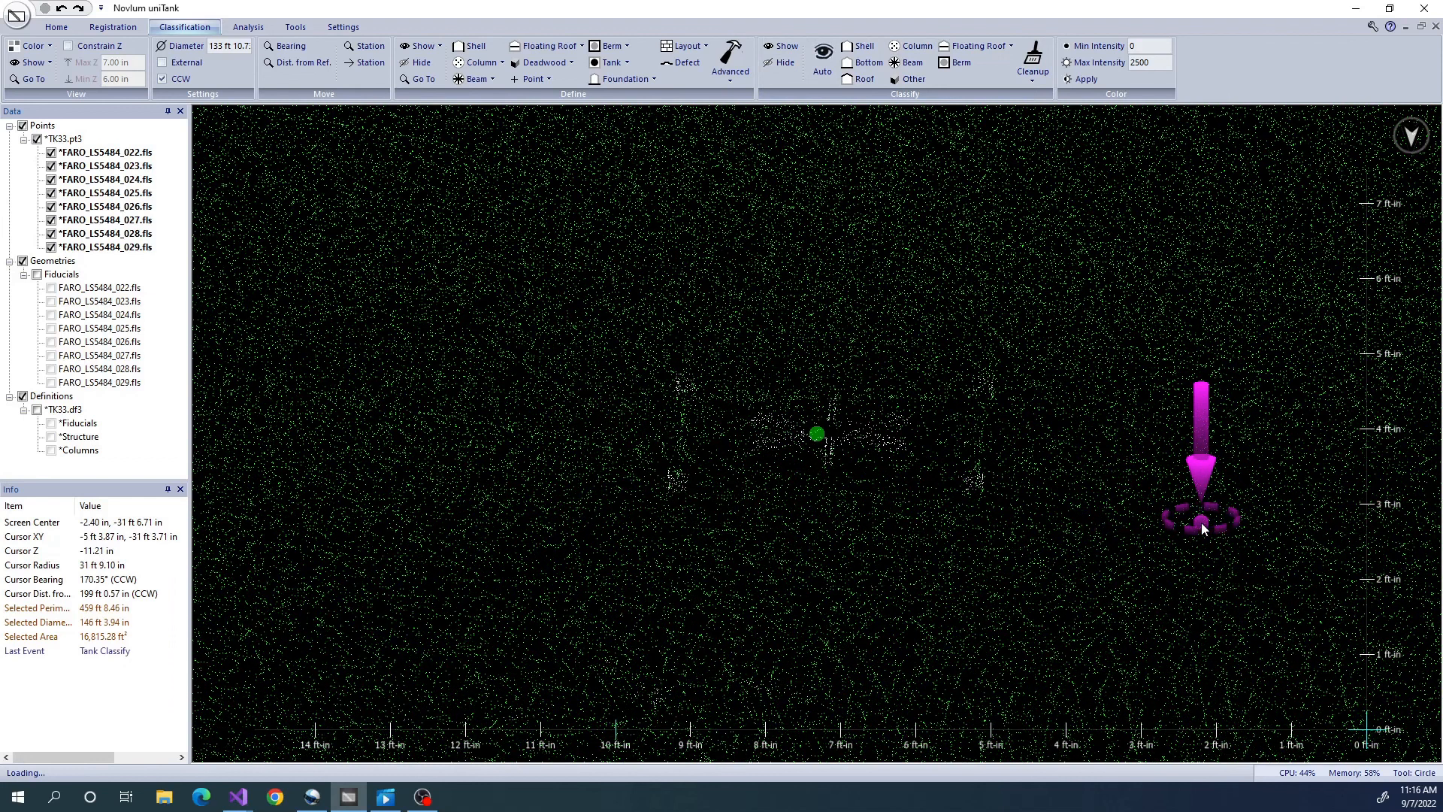
scroll(1201, 521, "down", 3)
scroll(1201, 522, "down", 5)
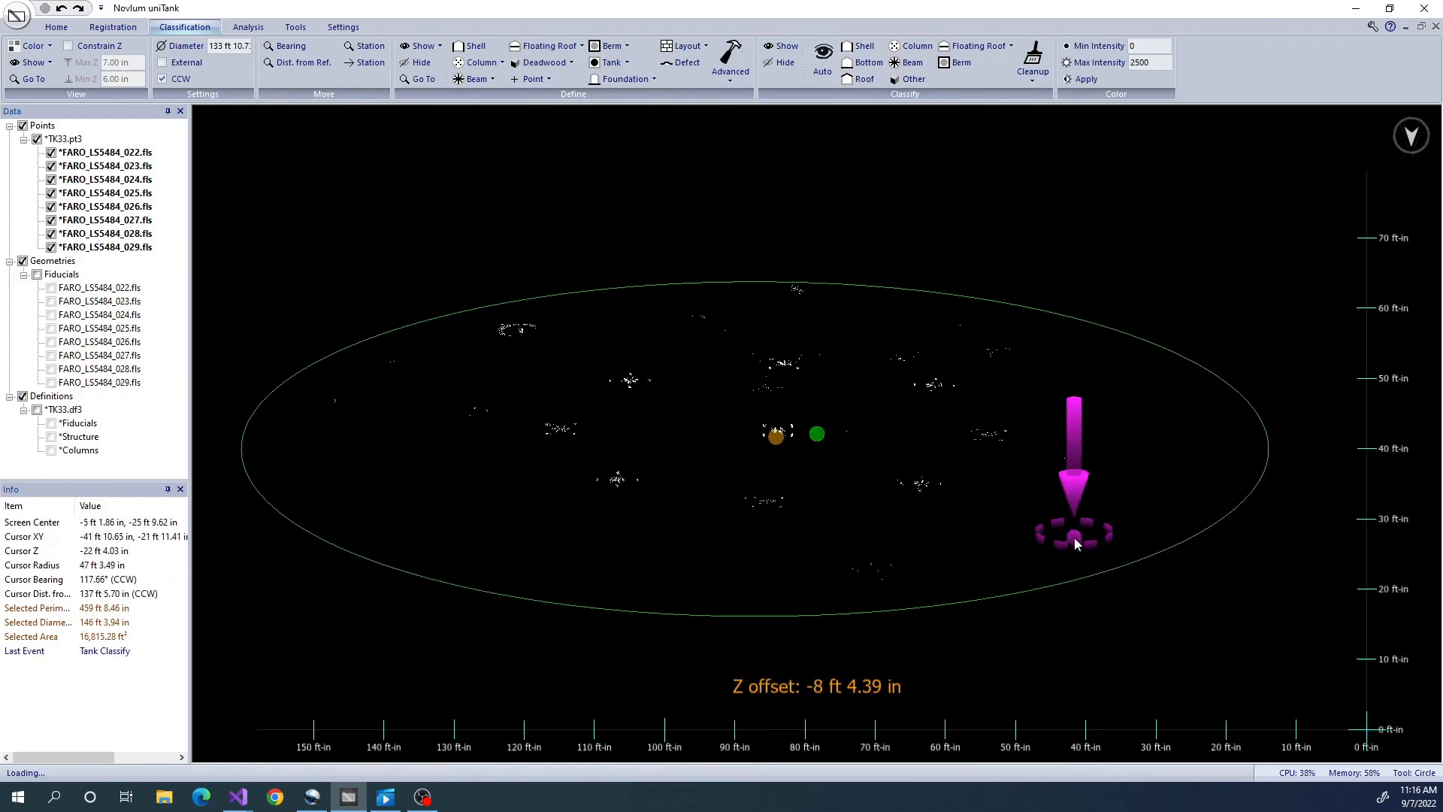
Show only the Shell class and view the complete shell ring from the top.
left_click(774, 48)
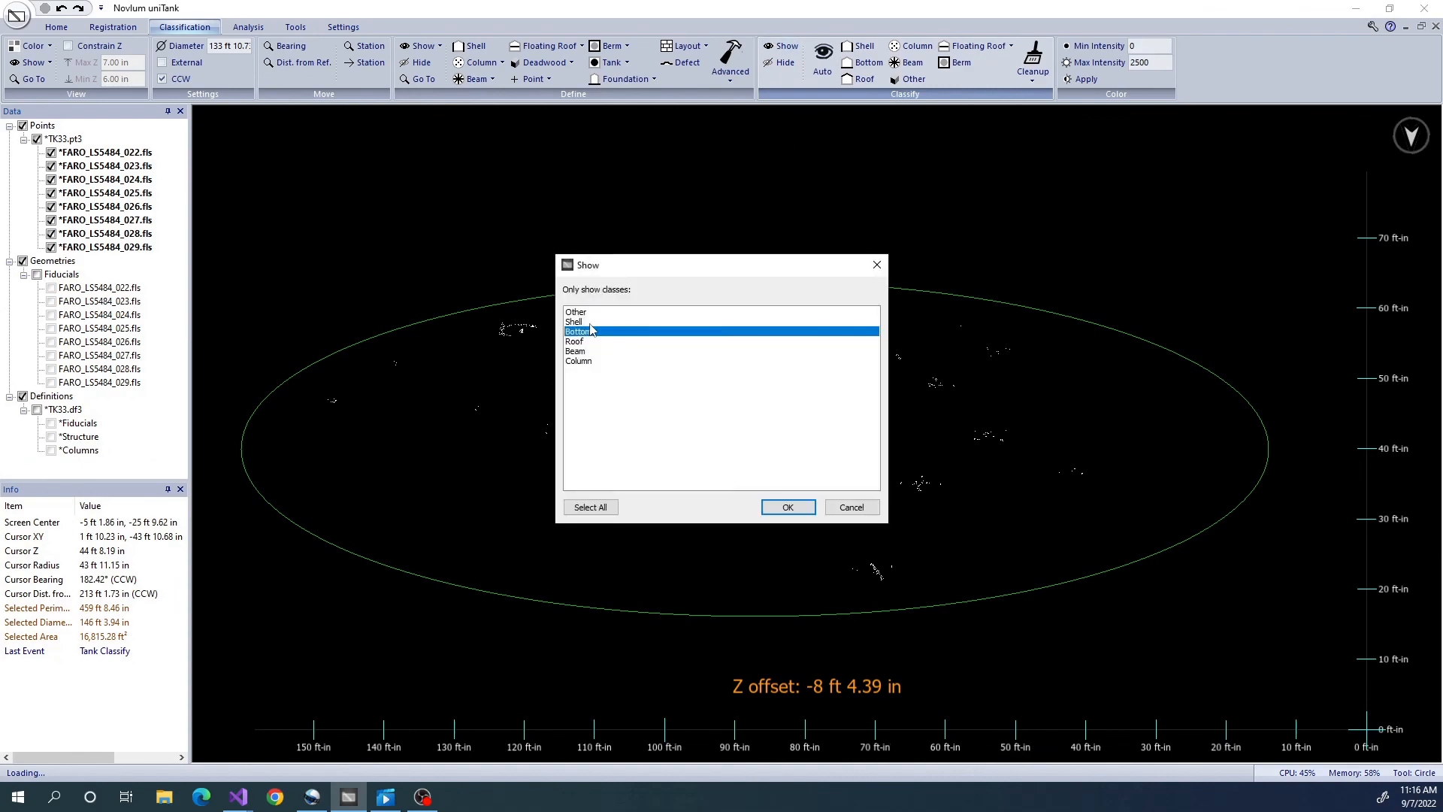
left_click(808, 513)
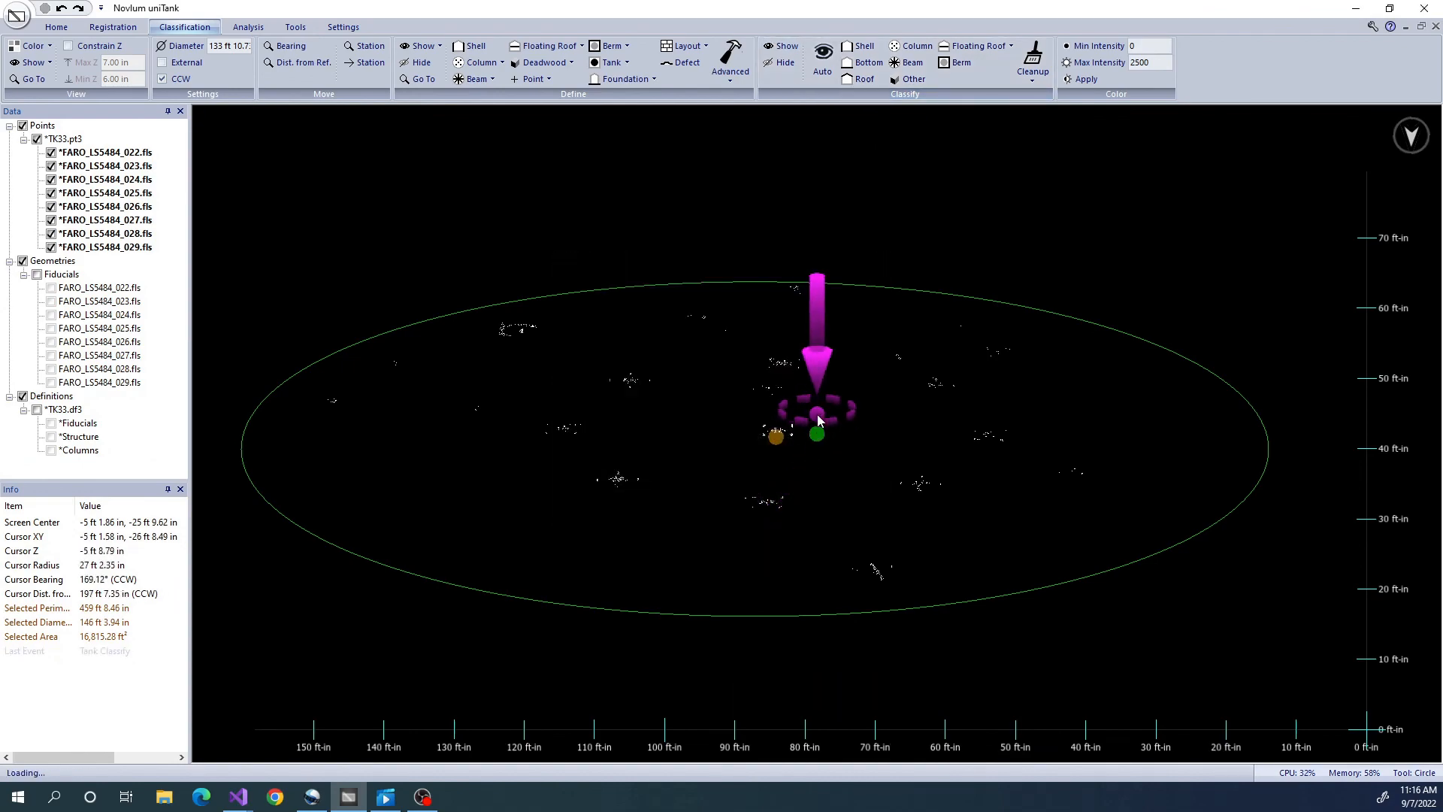
key("t")
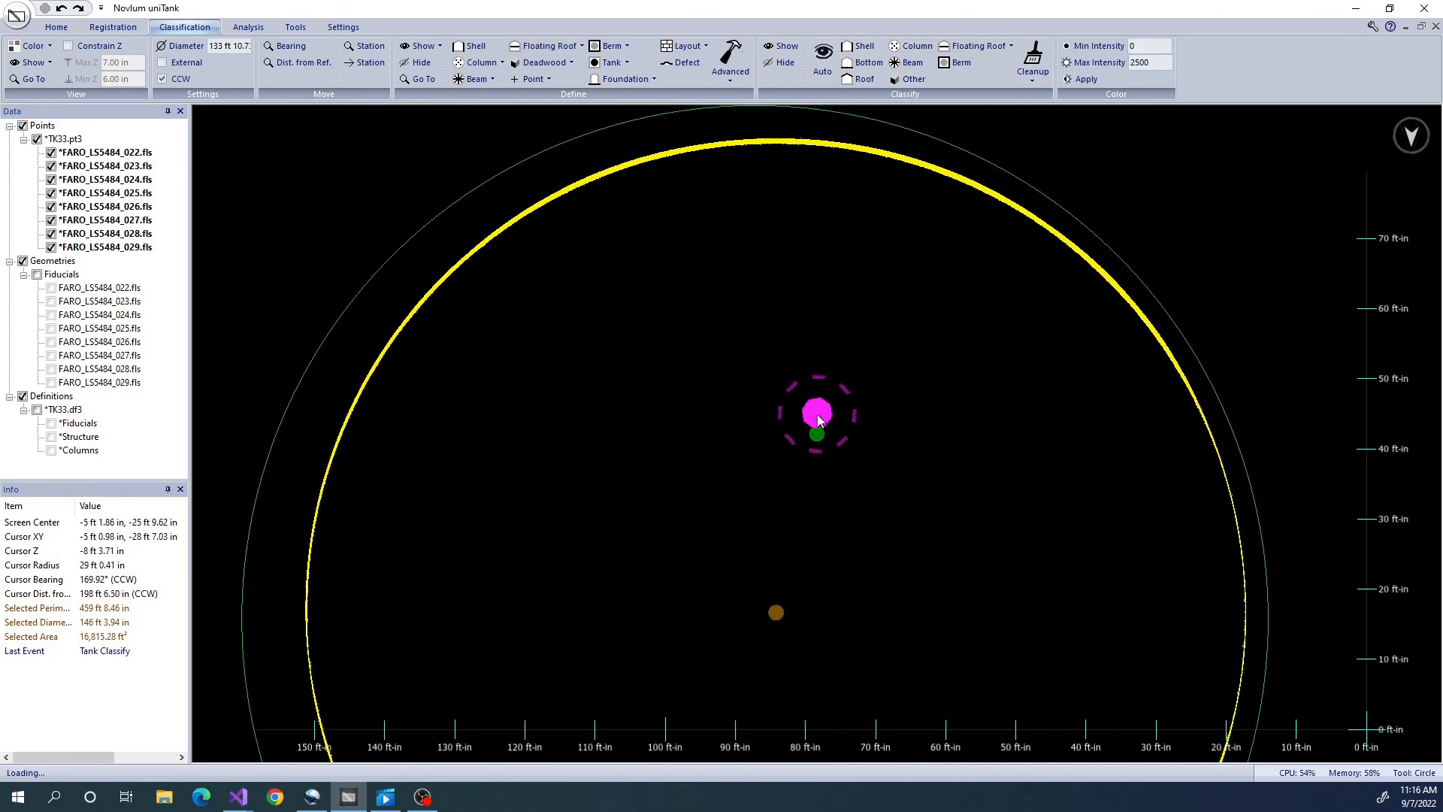
scroll(818, 415, "down", 3)
middle_click_drag(818, 415, 801, 380)
Clean up the Shell class in all scans with percentile 50%, surface dimension 10 ft, cutoff Outside and Inside, threshold 1.00 in, and a new maximum Z.
left_click(1032, 59)
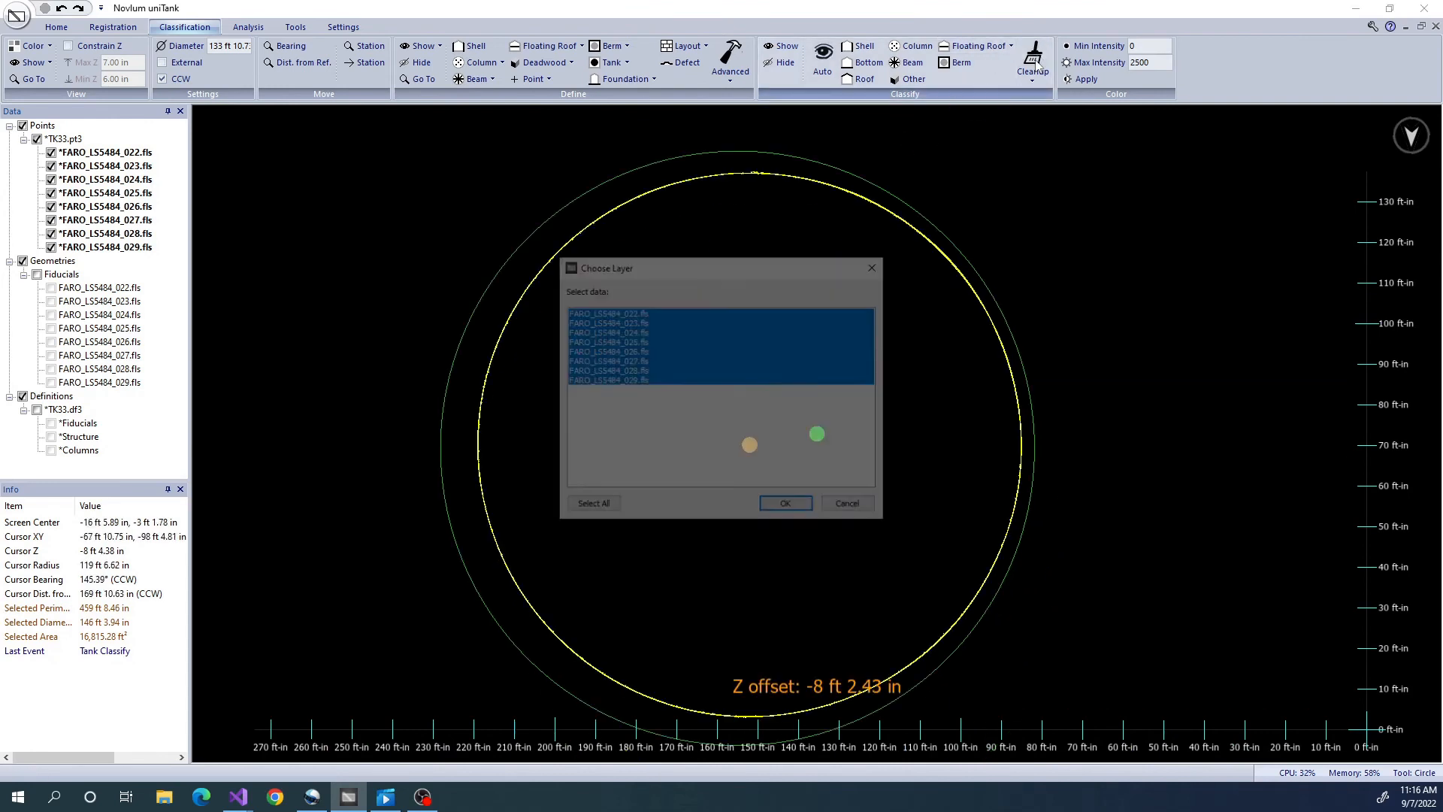
left_click(777, 504)
left_click(719, 404)
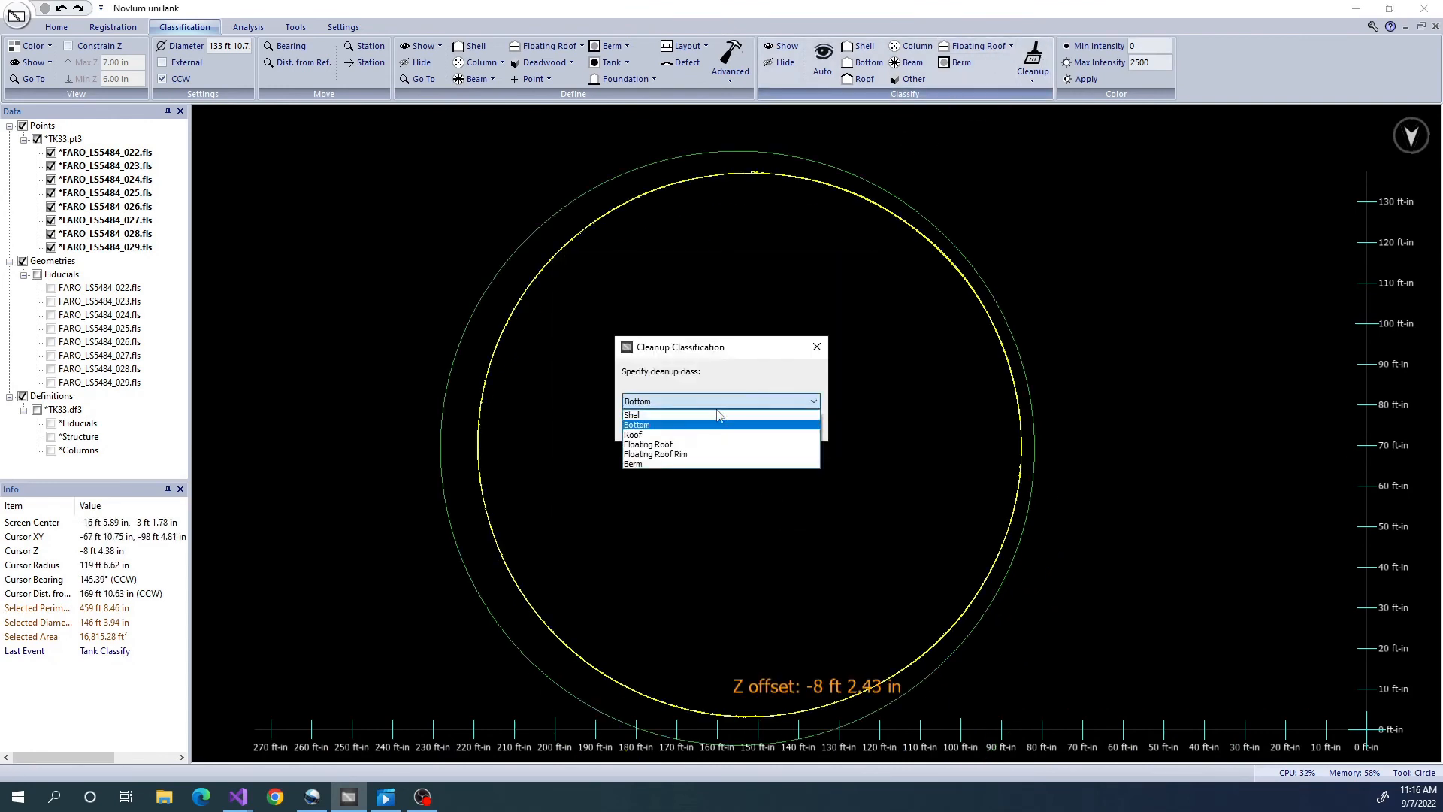
left_click(714, 425)
left_click(740, 429)
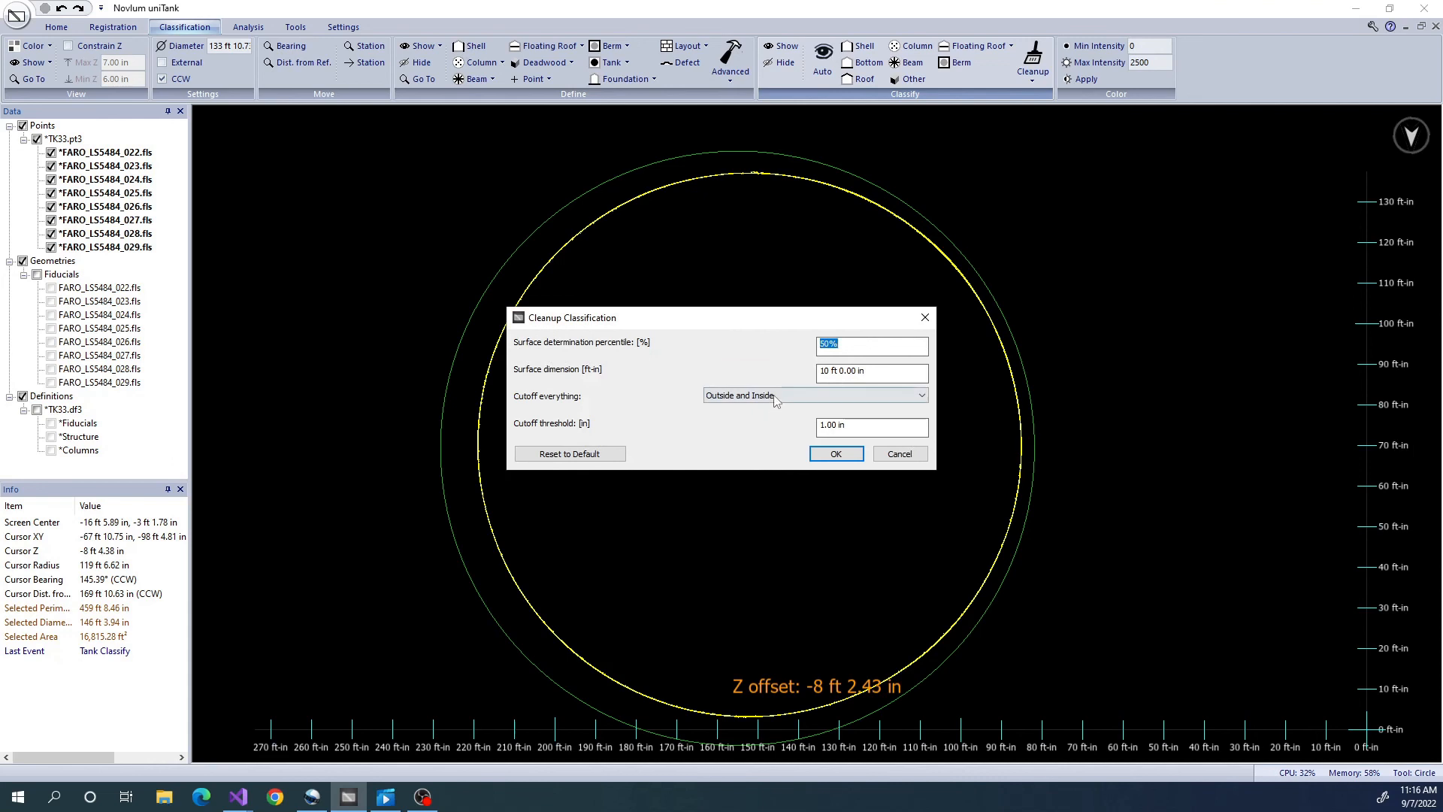
left_click(847, 455)
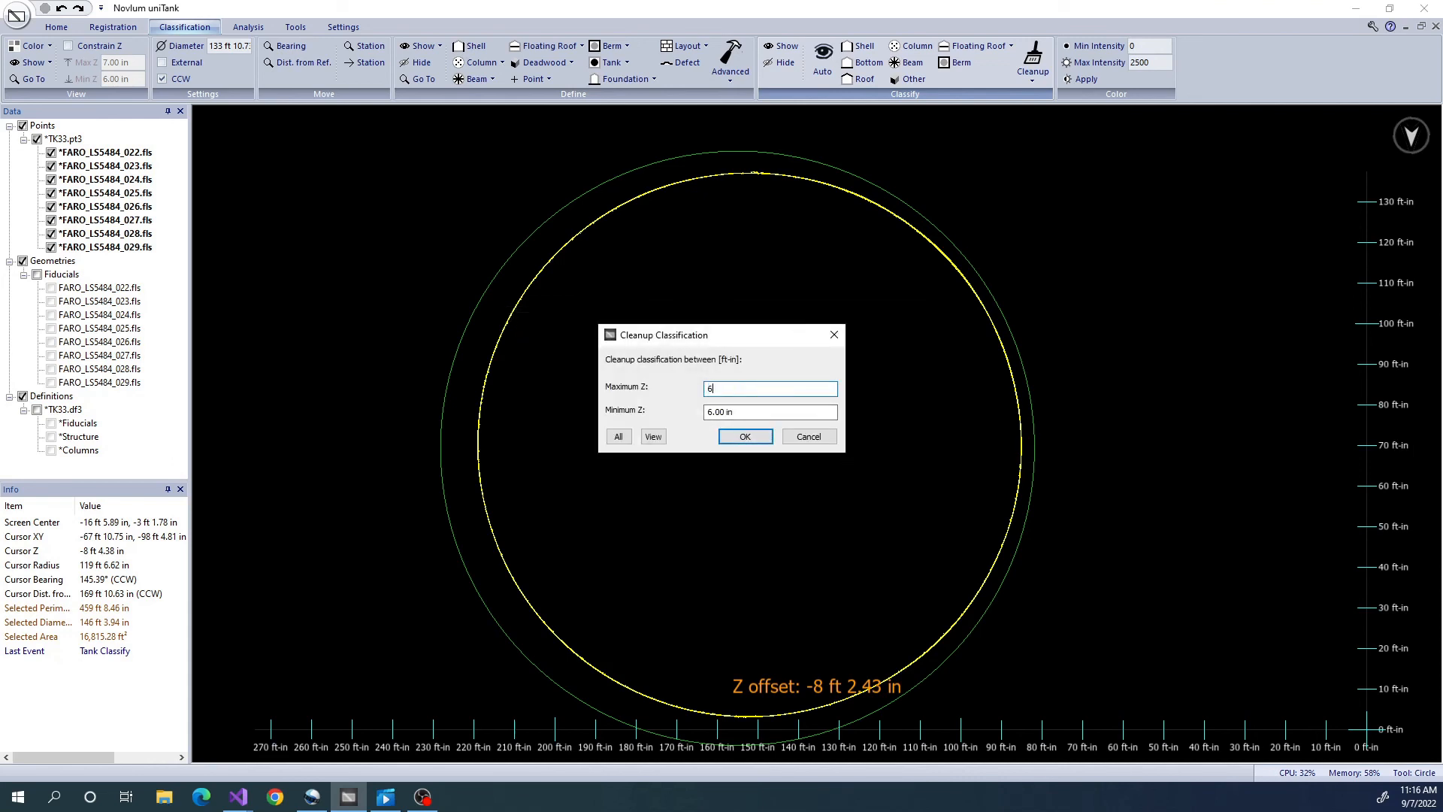
key("Return")
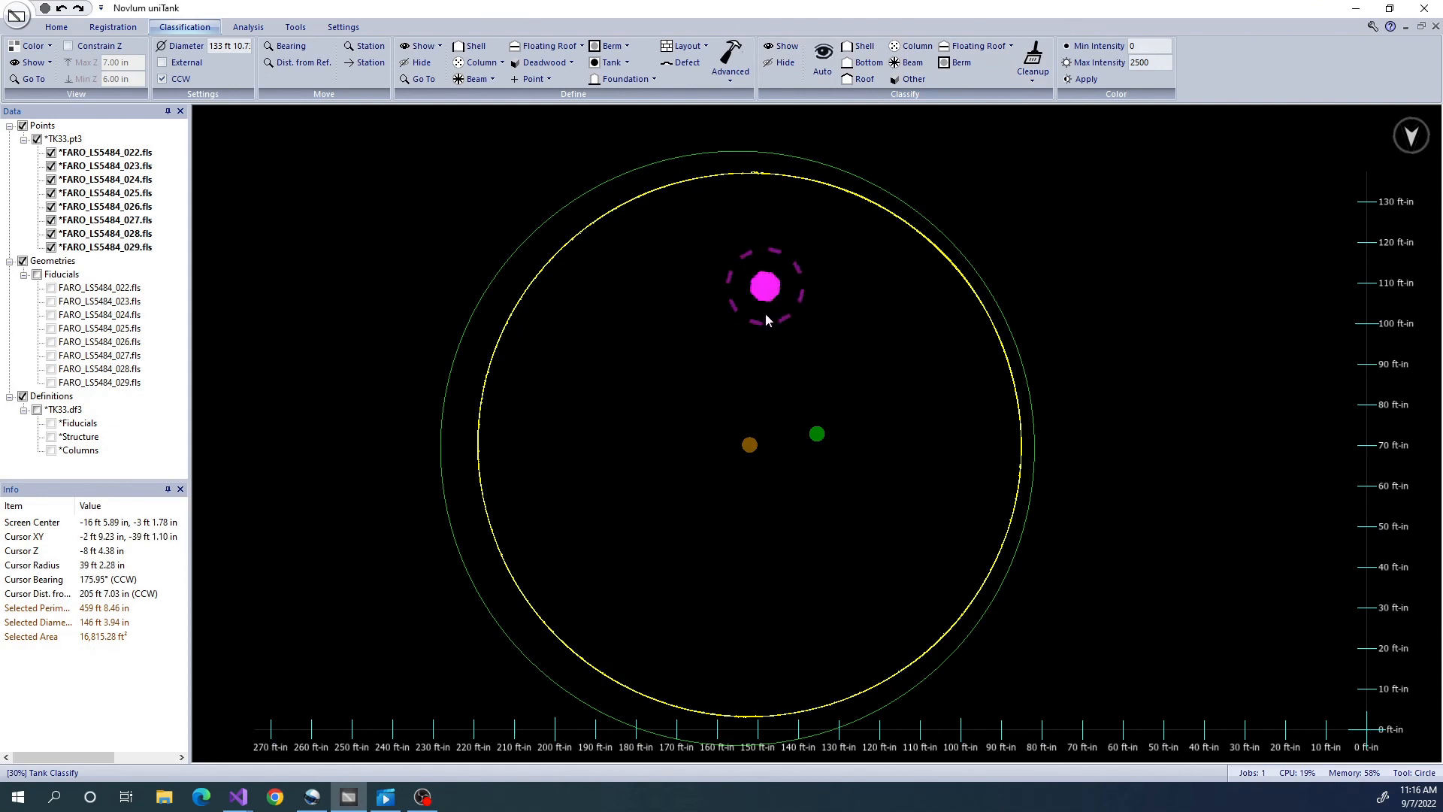
Examine the cleaned shell wall up close for stray points separated from its surface.
scroll(821, 364, "up", 6)
middle_click_drag(733, 306, 963, 455)
scroll(1050, 434, "up", 1)
middle_click_drag(993, 300, 1015, 386)
scroll(1015, 386, "up", 1)
middle_click_drag(997, 277, 1020, 387)
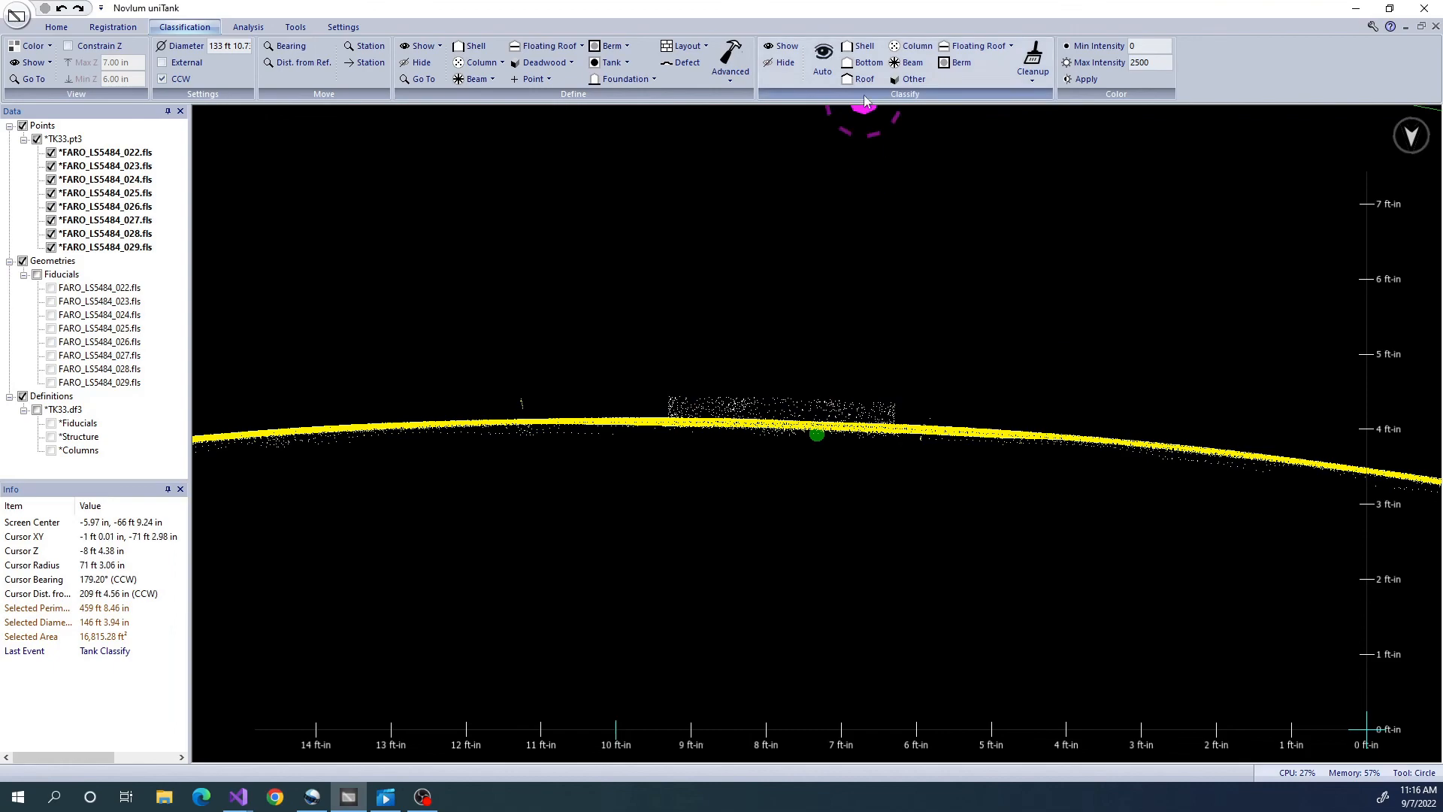
middle_click_drag(910, 529, 915, 669)
middle_click_drag(906, 308, 908, 593)
middle_click_drag(931, 523, 1144, 600)
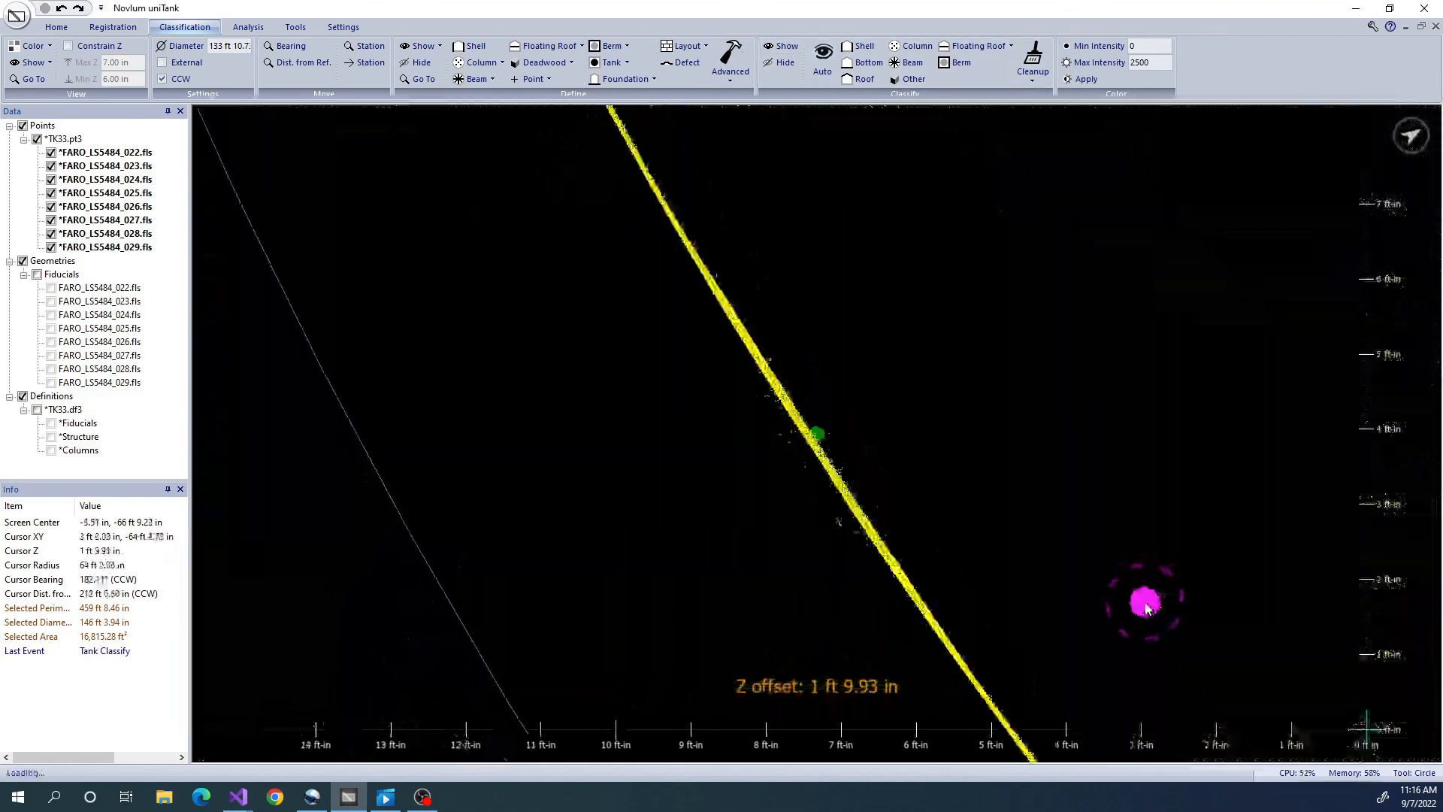
middle_click_drag(845, 372, 797, 177)
Hide the Shell class and examine the points removed around the tank wall.
left_click(782, 62)
left_click(794, 508)
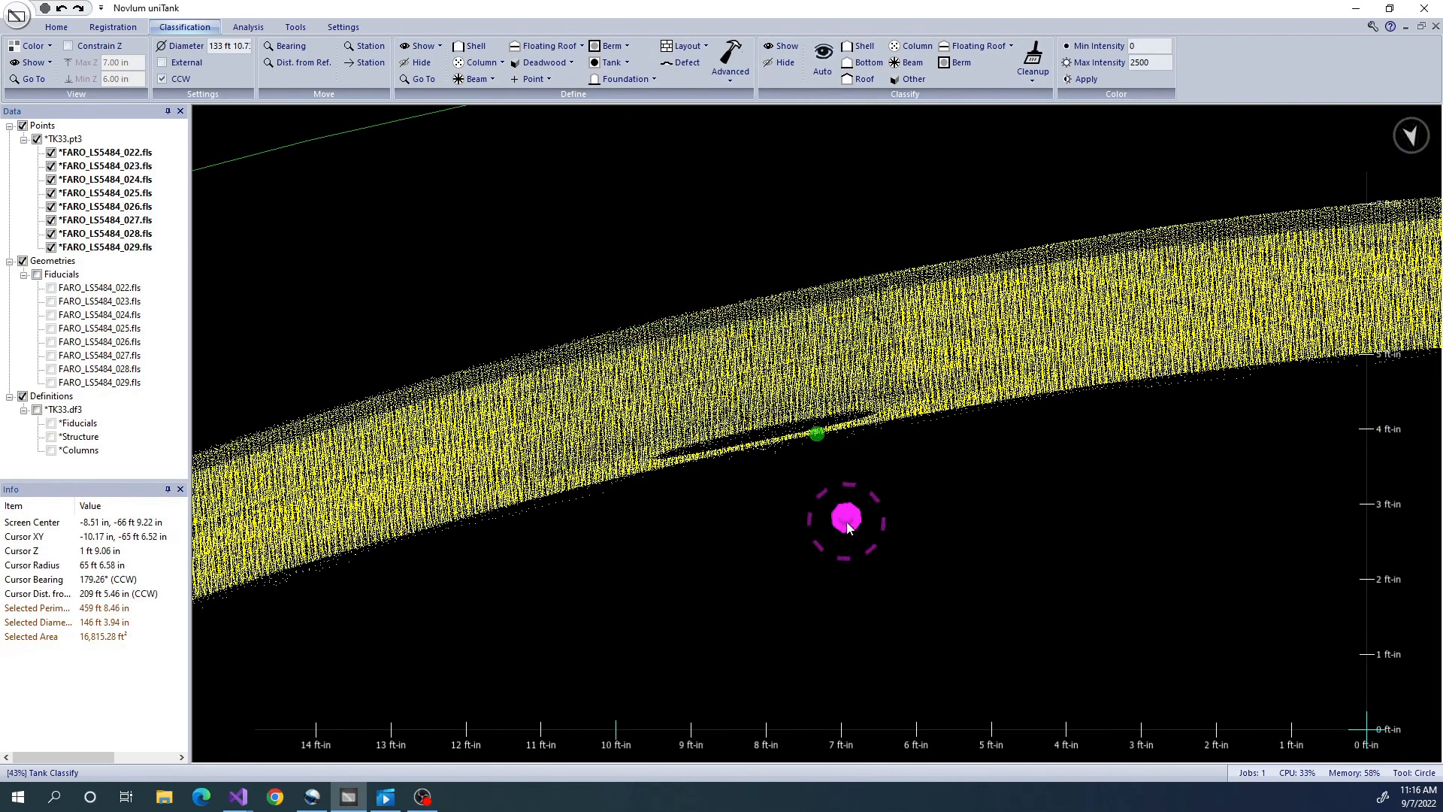
scroll(845, 520, "down", 5)
middle_click_drag(955, 586, 940, 467)
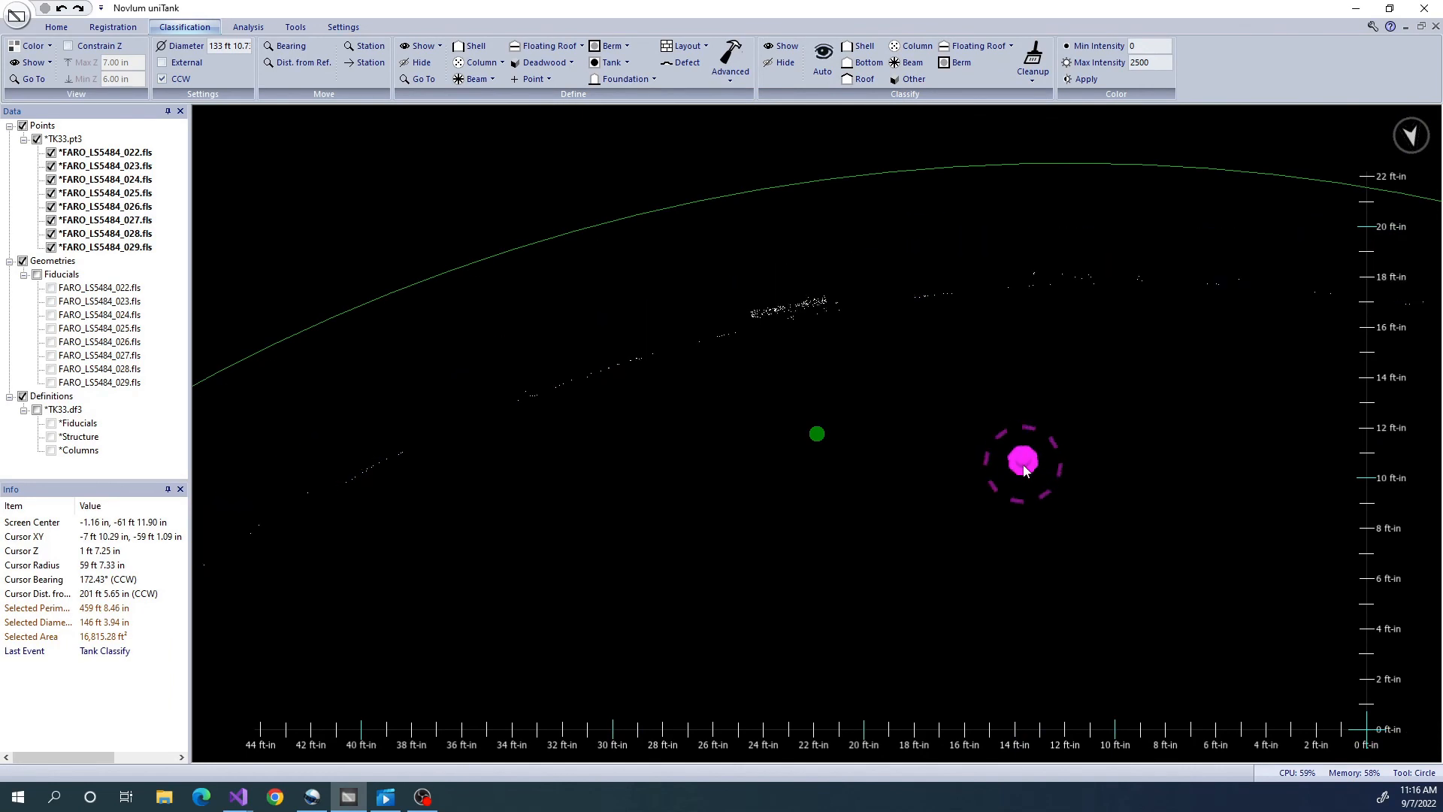
scroll(1022, 466, "down", 8)
middle_click_drag(1021, 430, 1048, 333)
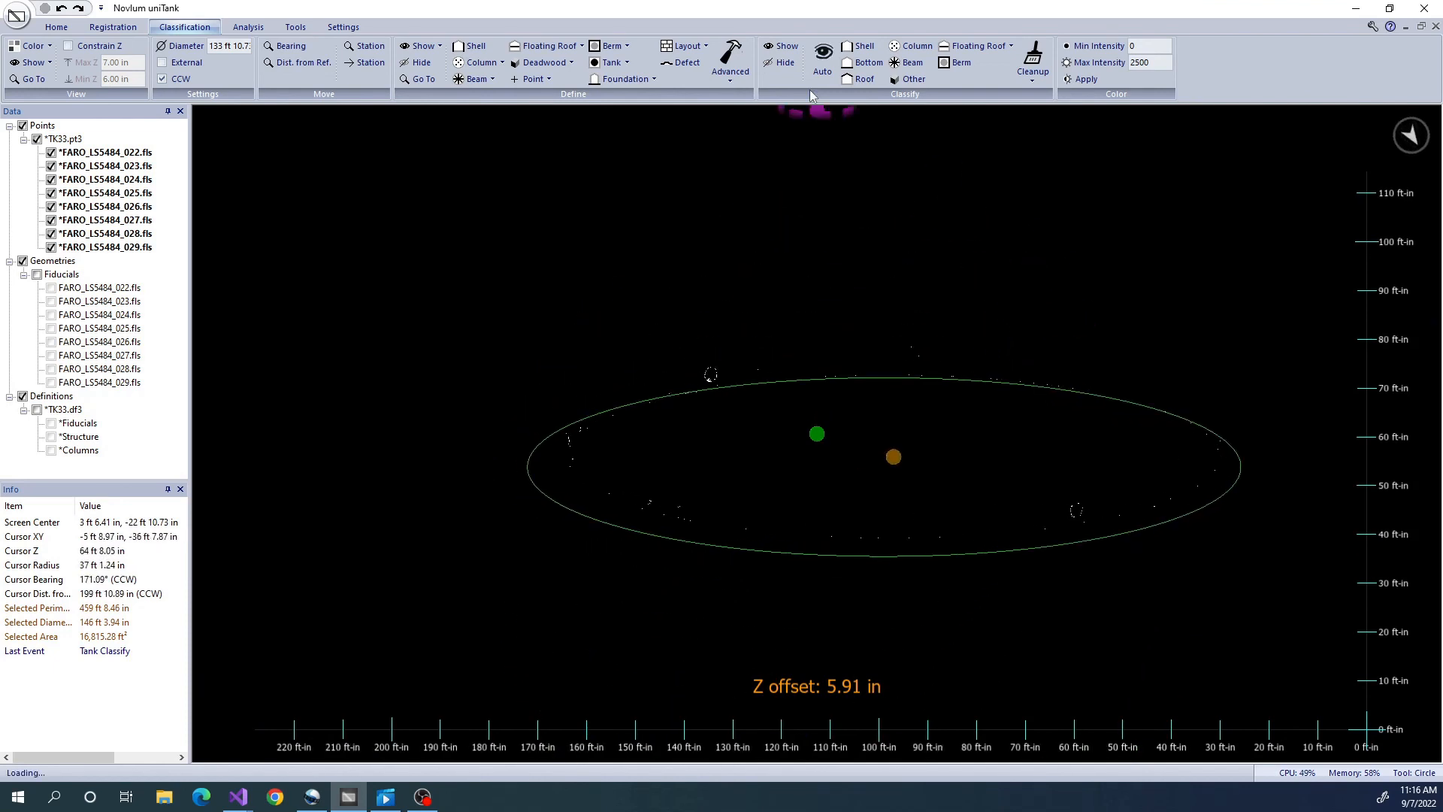
Show only the Roof class and bring the whole roof into view within the circular selection.
left_click(781, 47)
left_click(584, 348)
left_click(599, 333)
left_click(600, 343)
left_click(784, 509)
middle_click_drag(1018, 296, 1017, 302)
middle_click_drag(1100, 451, 1008, 425)
Clean up the Roof class in all scans with percentile 50, surface dimension 5 ft, cutoff Above and Below and threshold 1.00 in.
left_click(1036, 60)
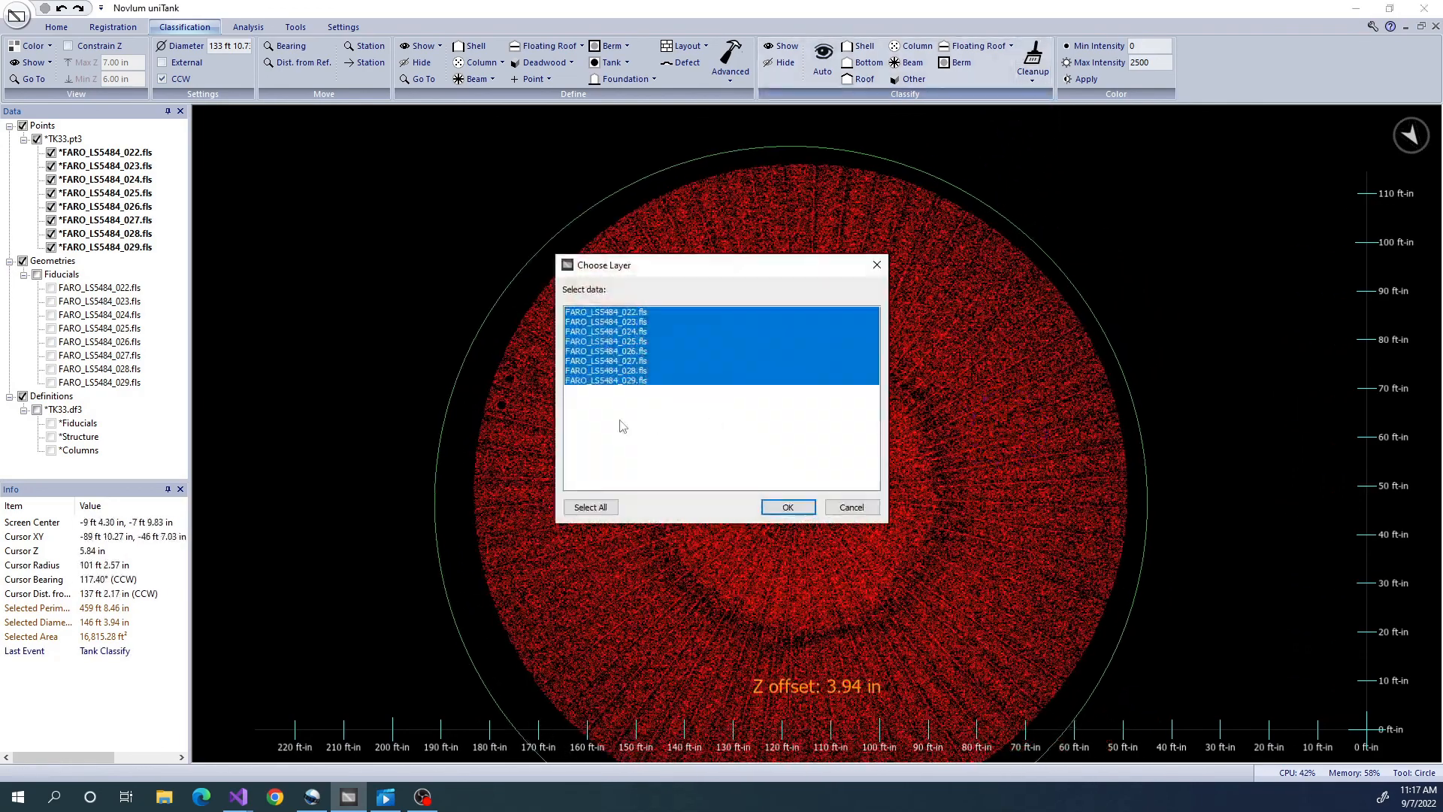
left_click(782, 506)
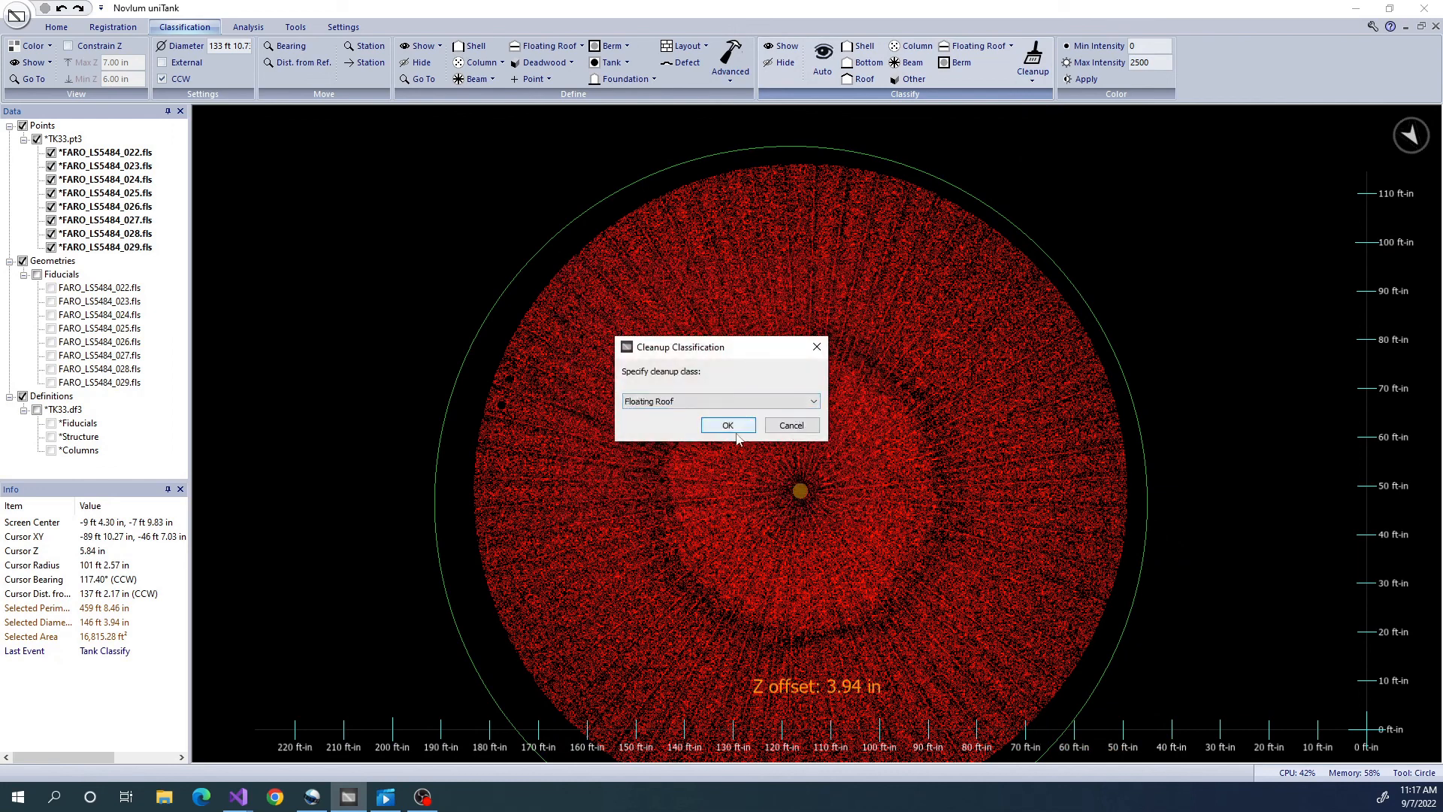
left_click(747, 407)
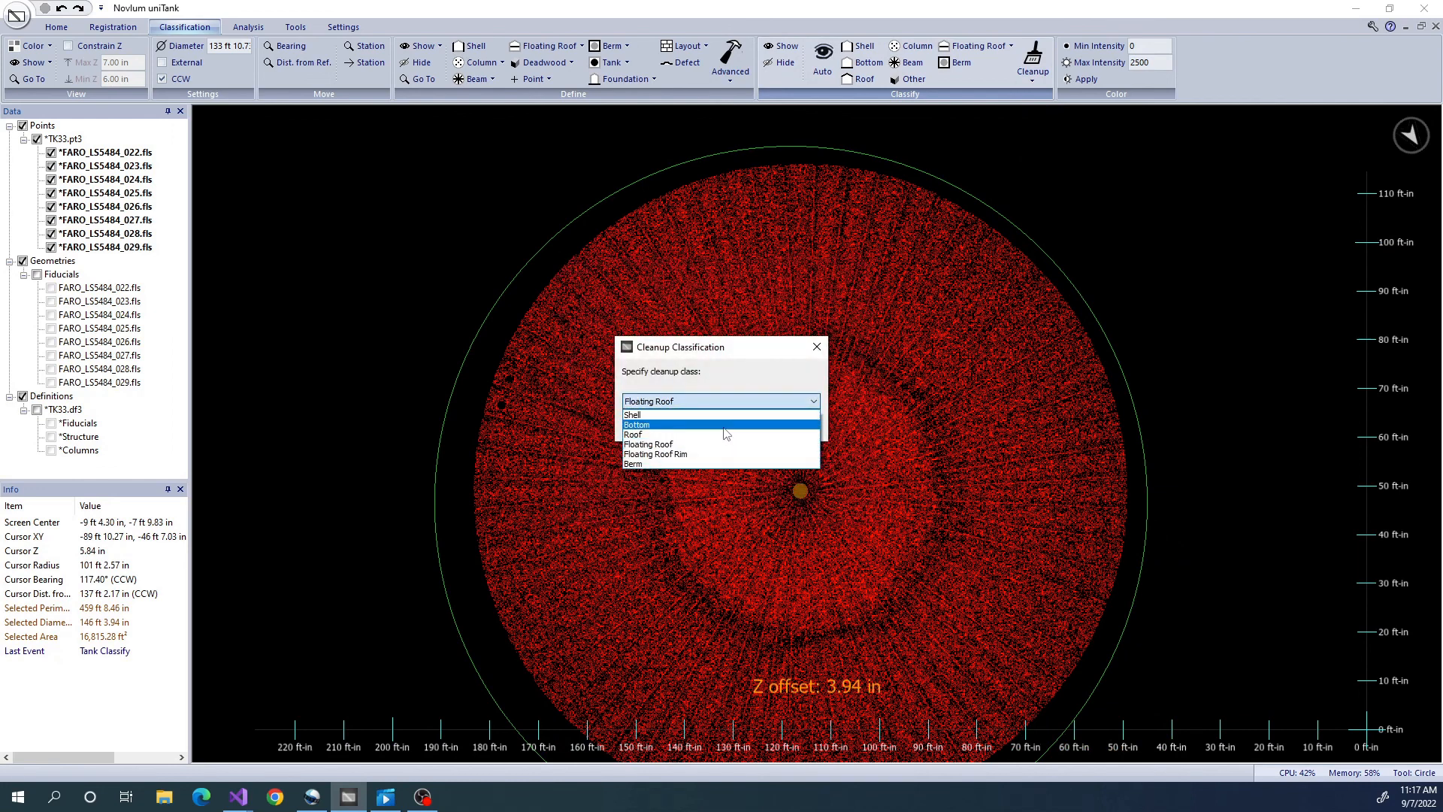
left_click(725, 440)
left_click(728, 425)
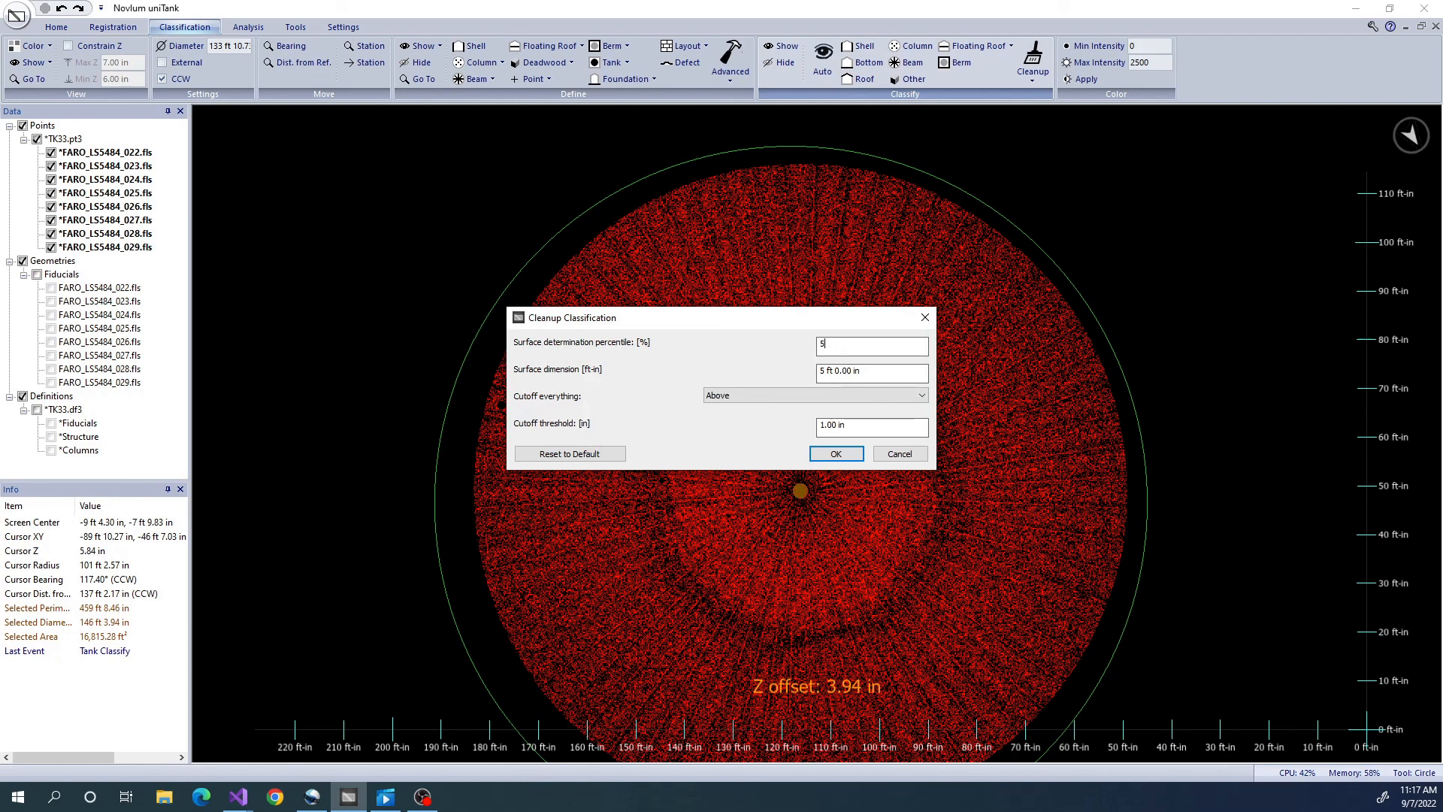
left_click(823, 396)
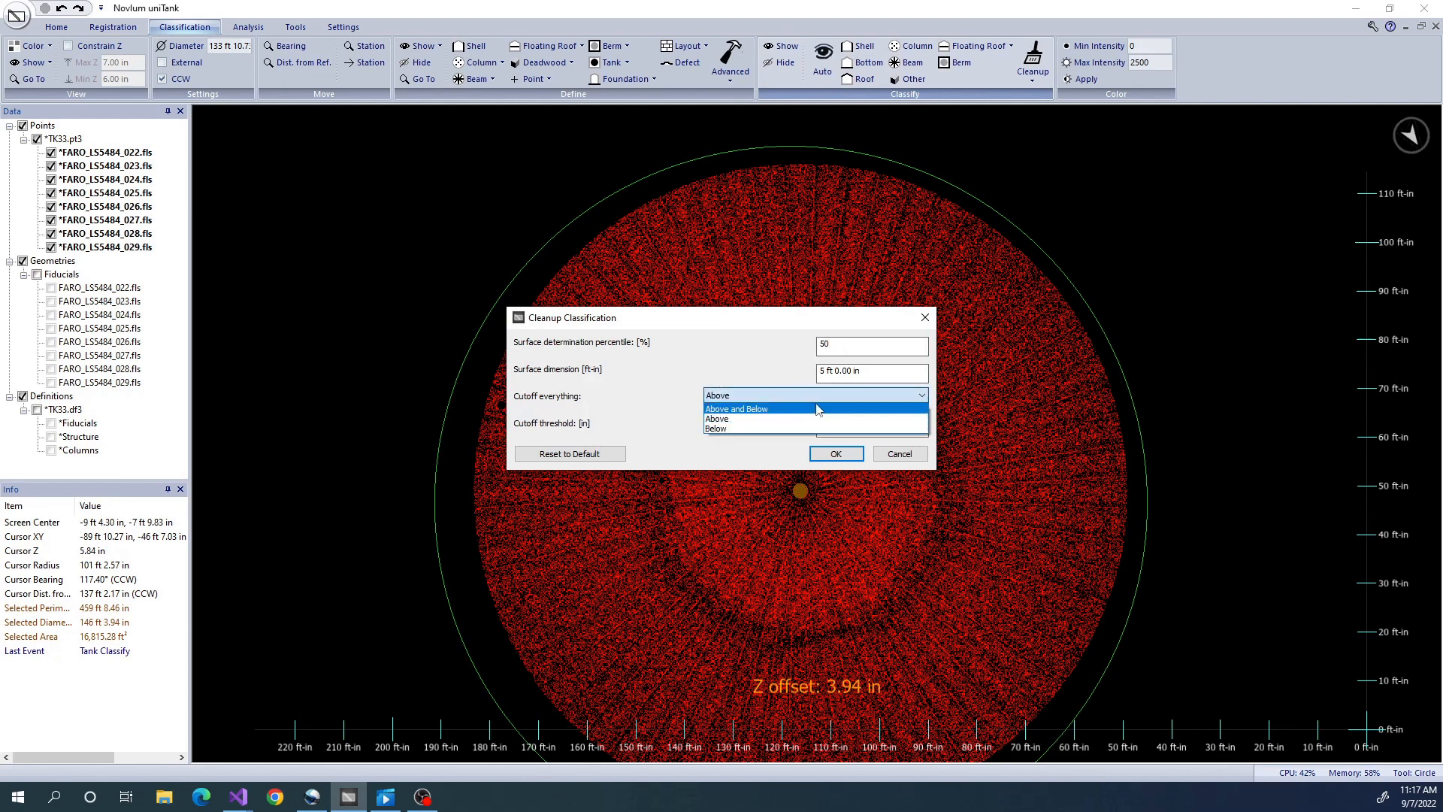
left_click(786, 412)
left_click(834, 453)
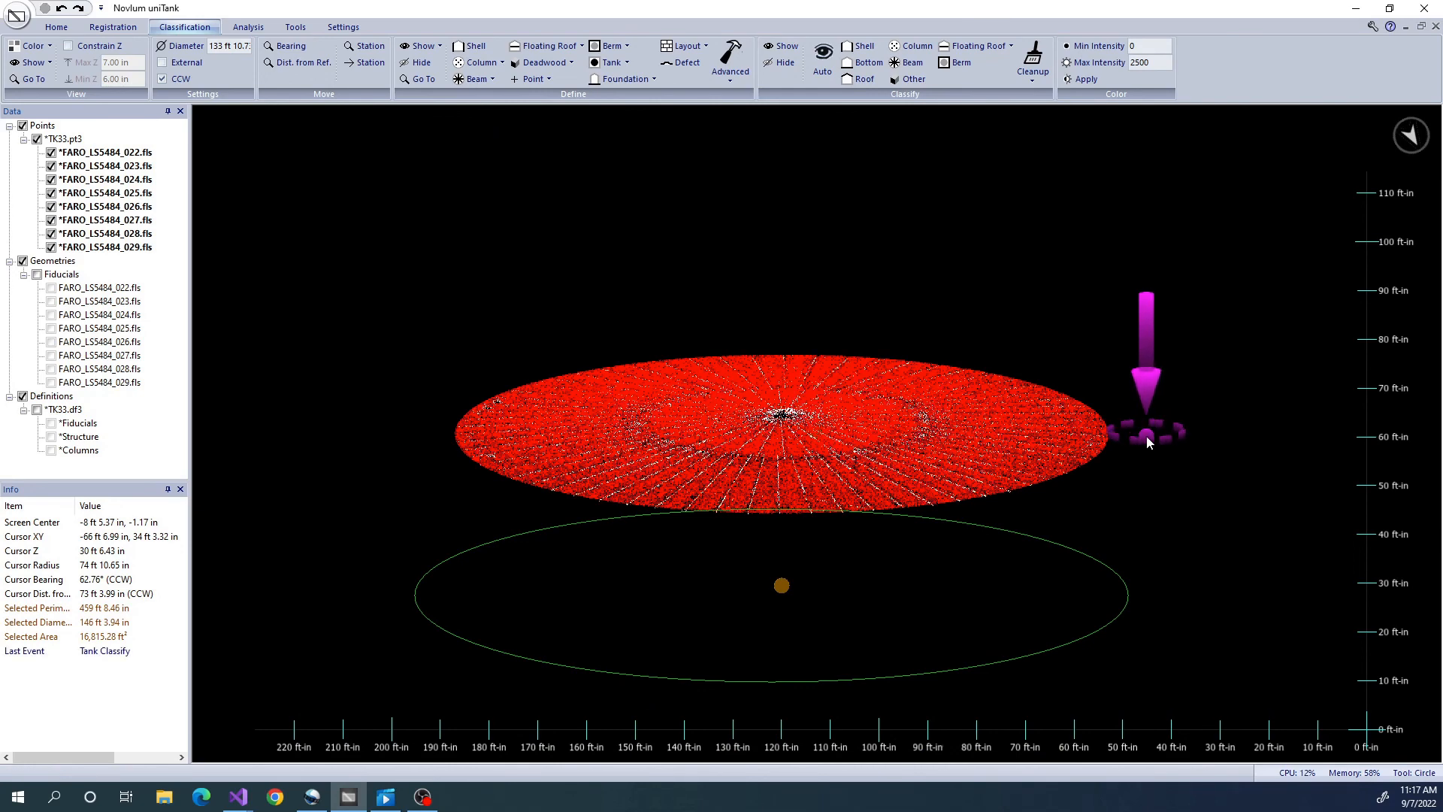
Examine the cleaned roof up close, including the radial lines and openings near its edge.
middle_click_drag(1157, 397, 1137, 419)
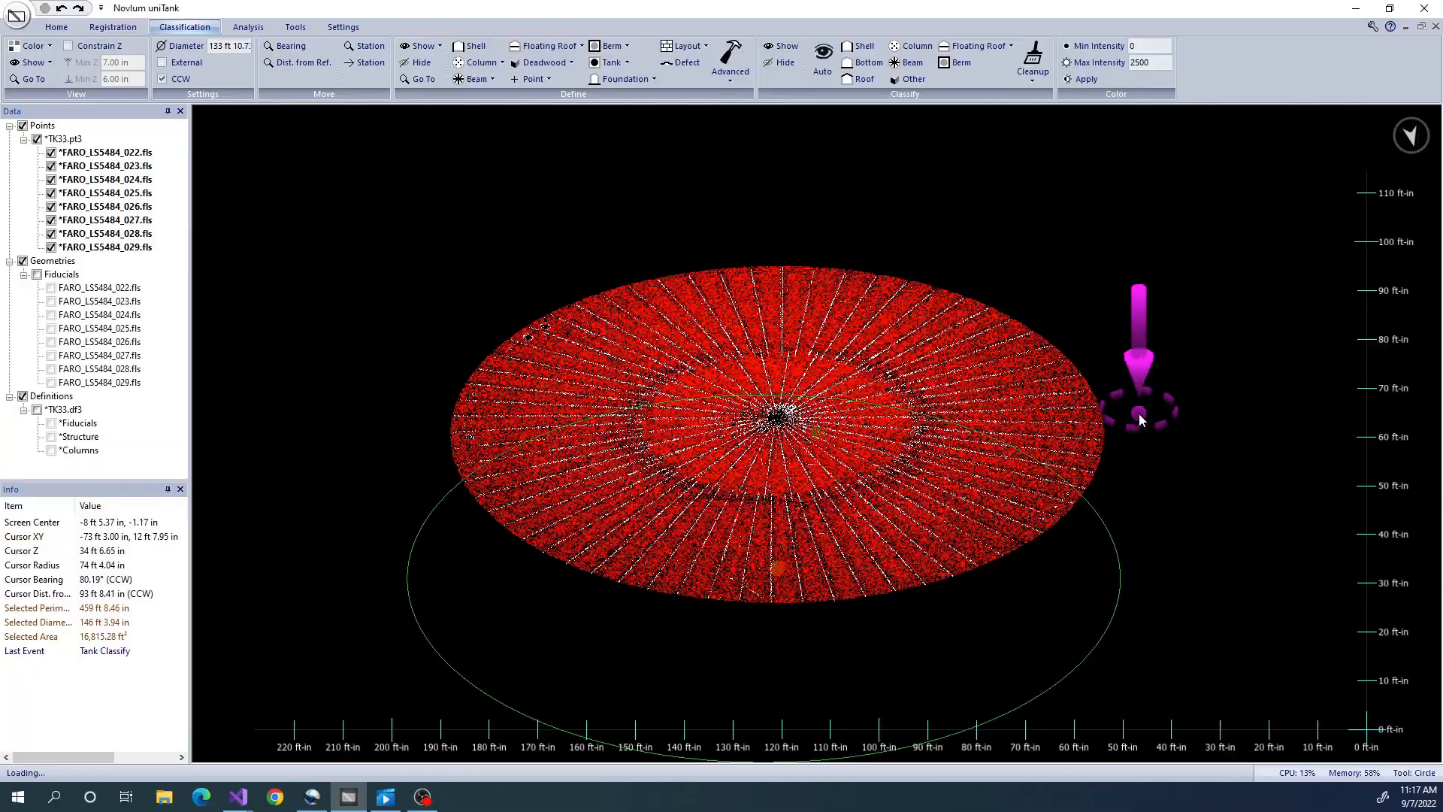
scroll(1137, 419, "up", 5)
middle_click_drag(647, 294, 1188, 448)
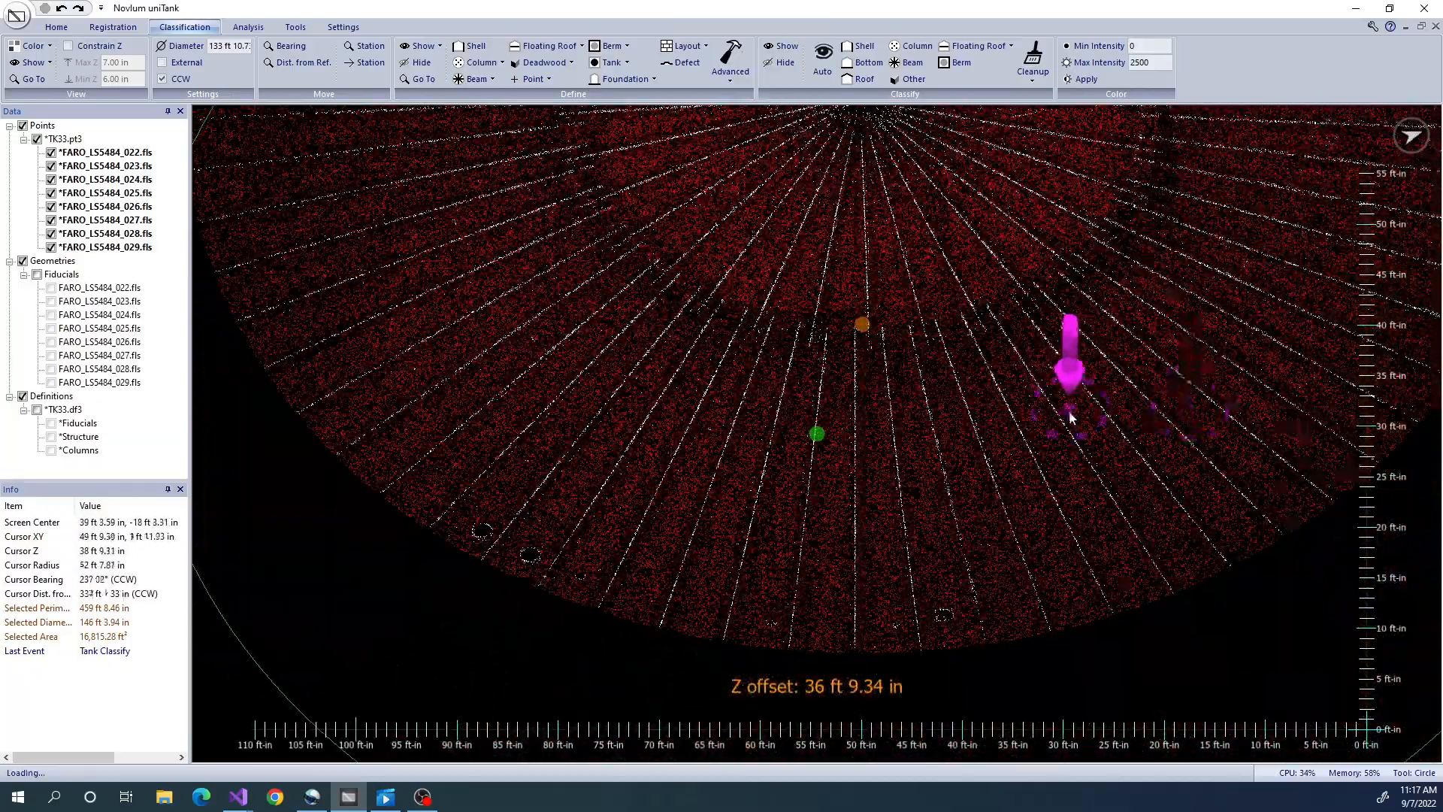
scroll(1061, 421, "up", 5)
middle_click_drag(902, 454, 1291, 305)
middle_click_drag(1172, 285, 1202, 218)
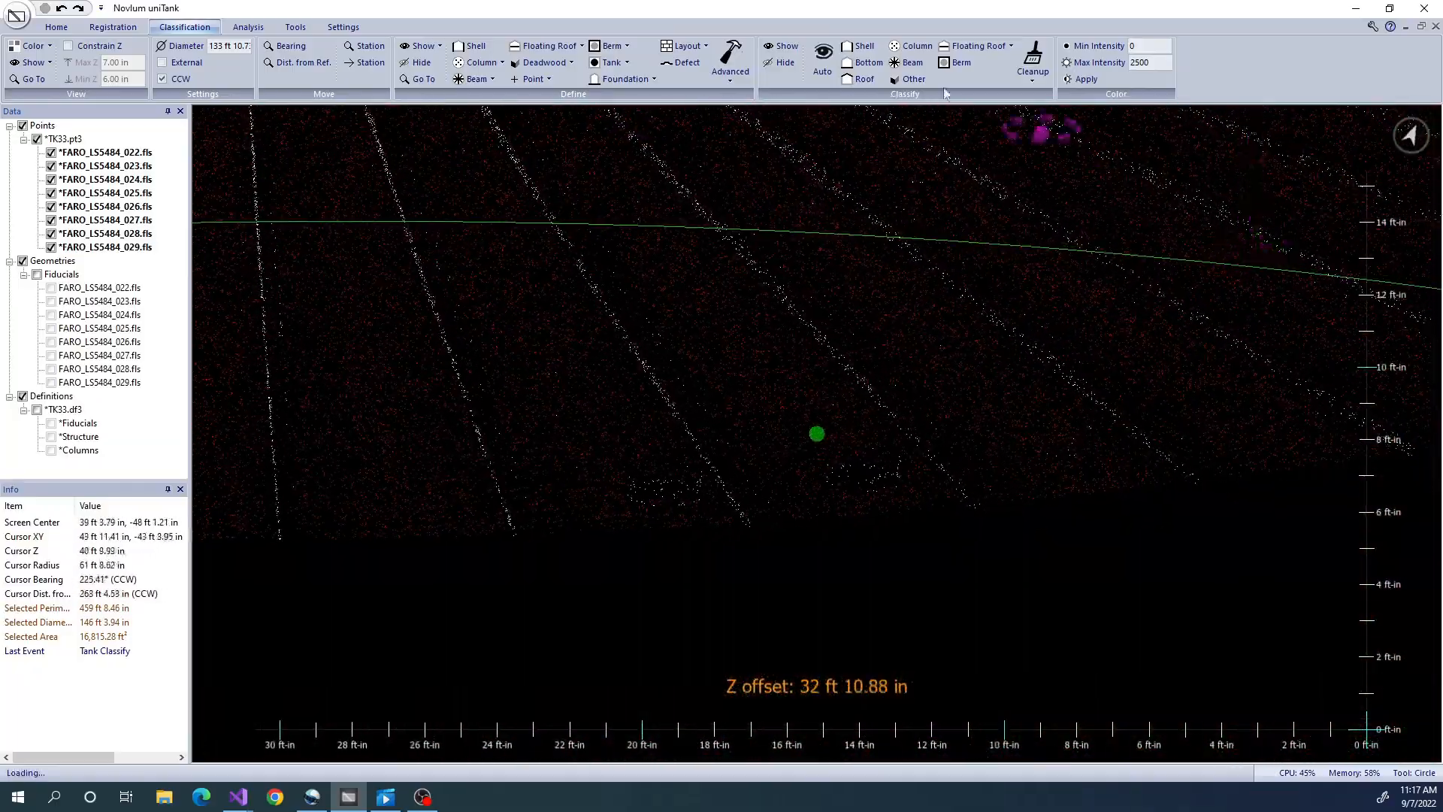
Hide the Roof class and examine the points removed from the roof.
left_click(778, 66)
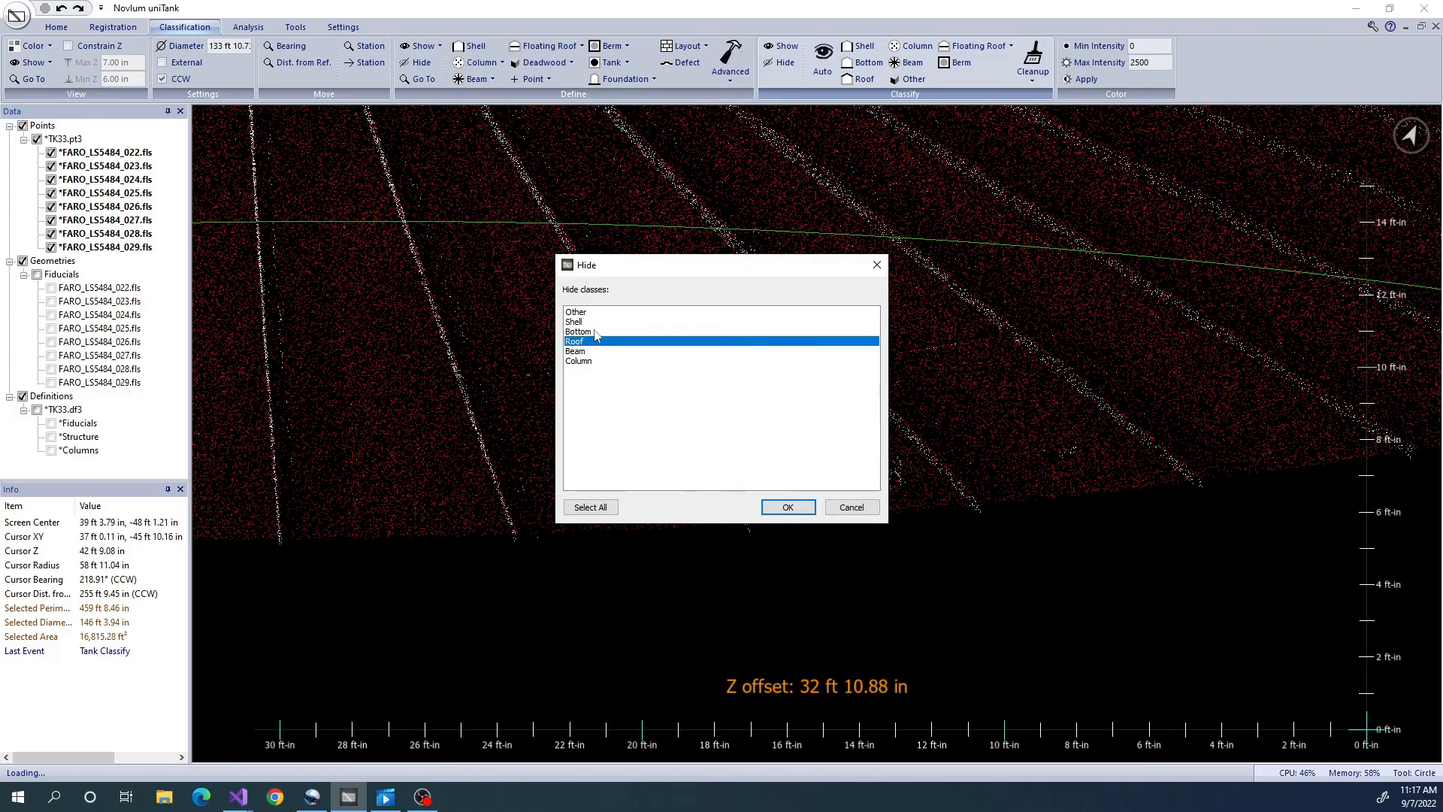
left_click(788, 508)
middle_click_drag(1126, 500, 1210, 505)
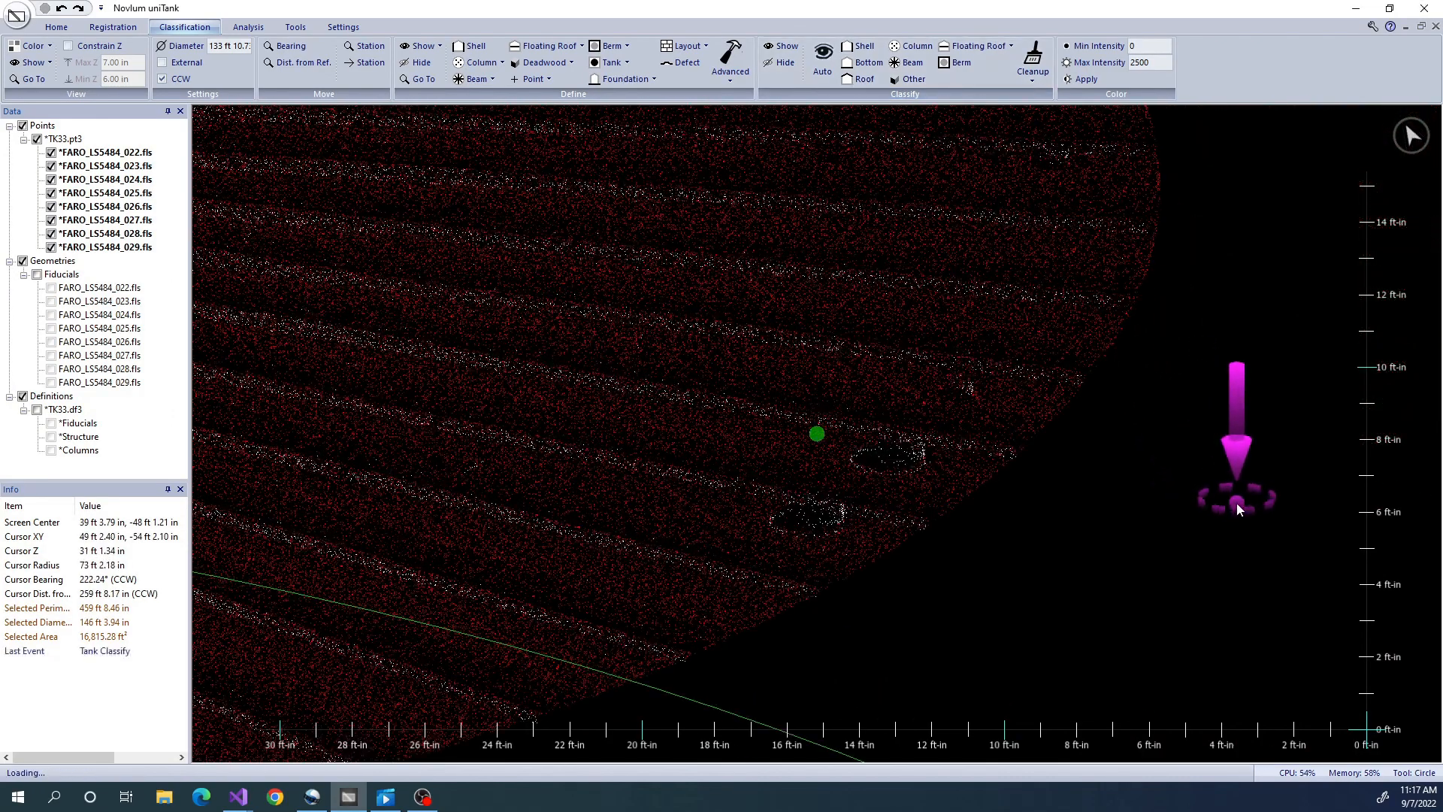
middle_click_drag(1238, 508, 1192, 461)
scroll(1192, 460, "down", 8)
scroll(1193, 461, "down", 3)
middle_click_drag(1130, 345, 1110, 473)
middle_click_drag(1041, 154, 1106, 439)
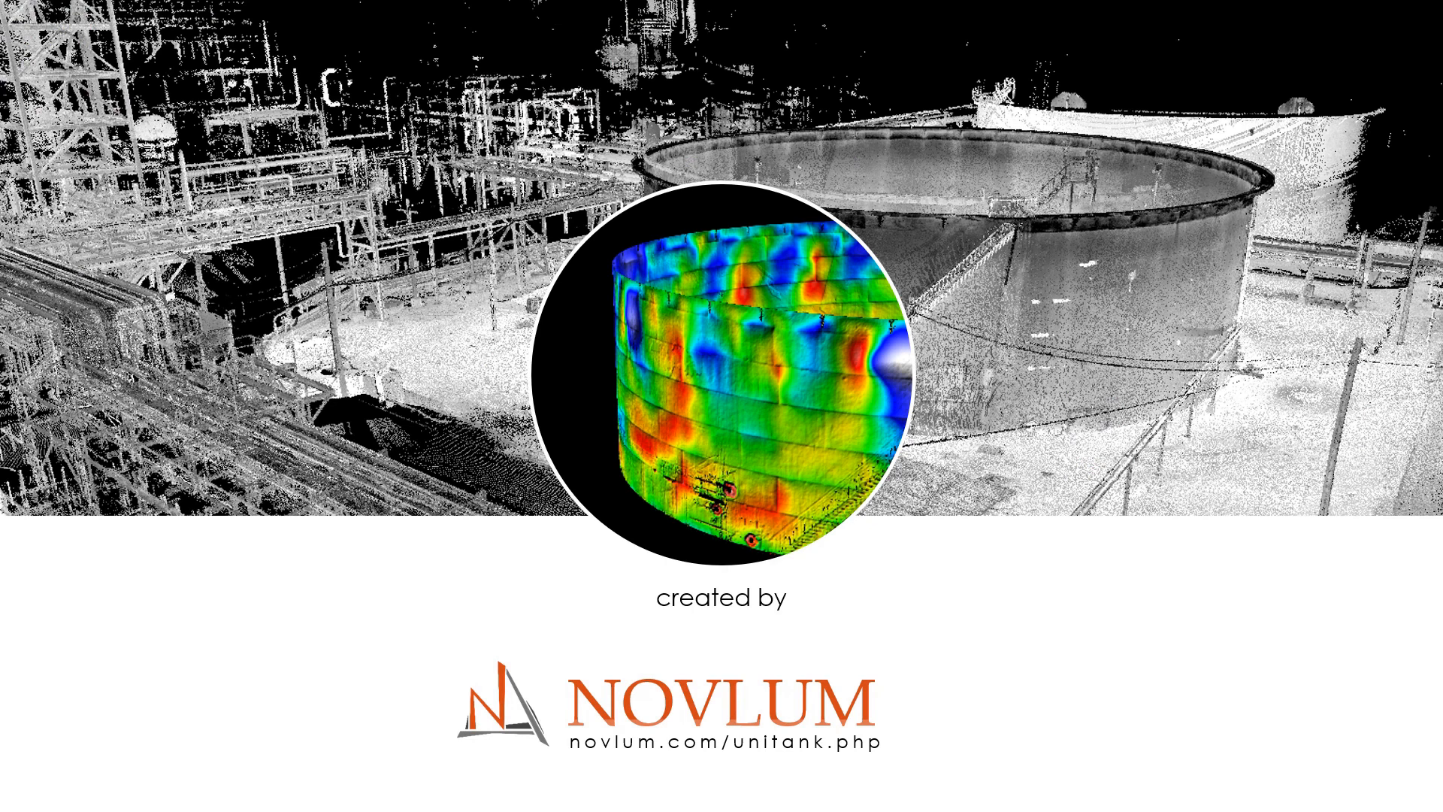